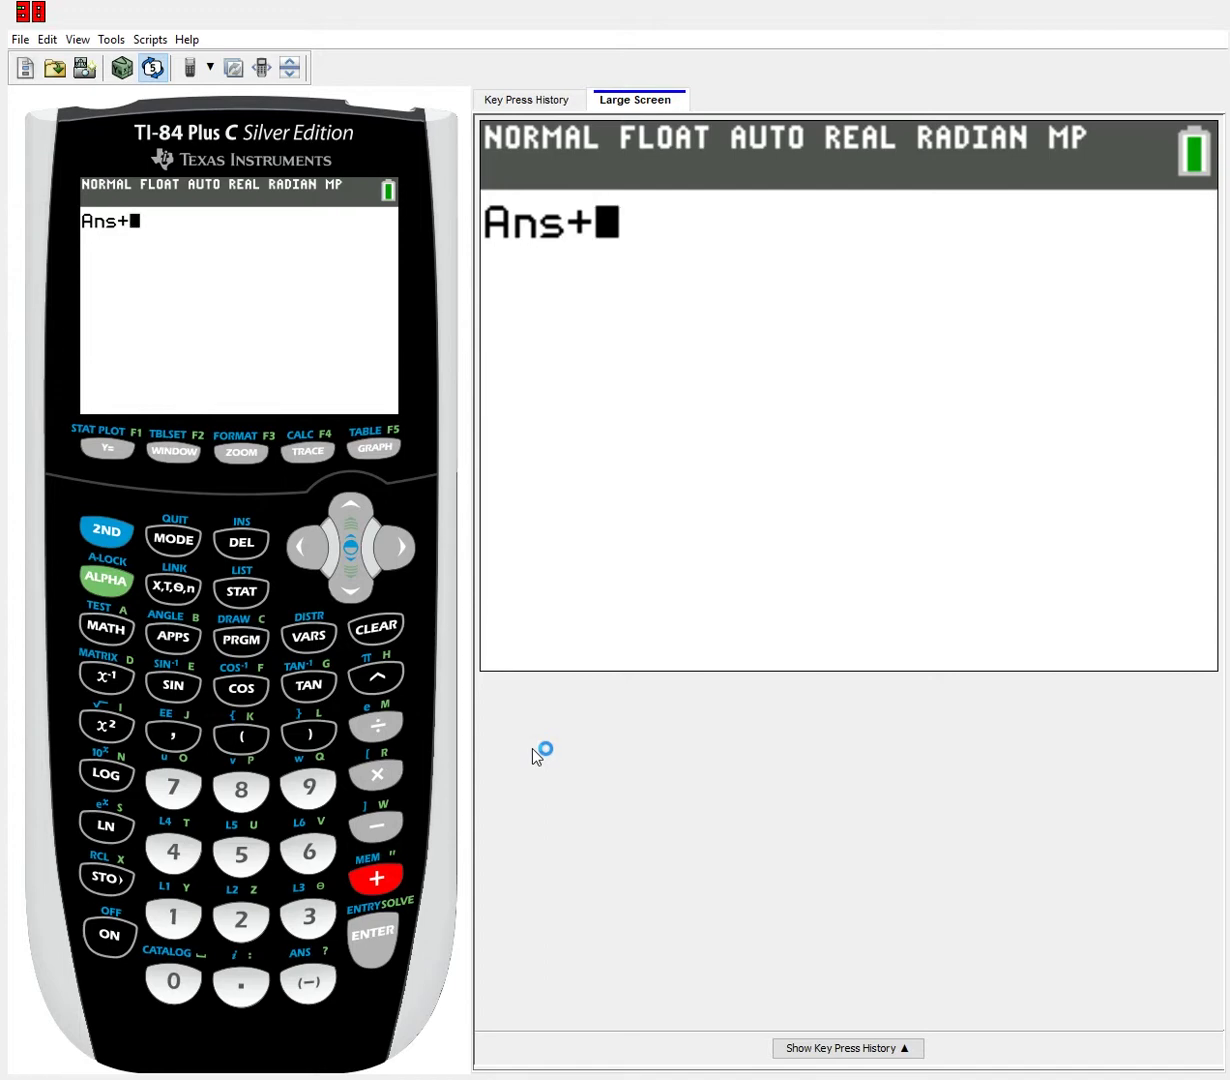
Clear the home screen entry and open the statistics list editor
click(372, 608)
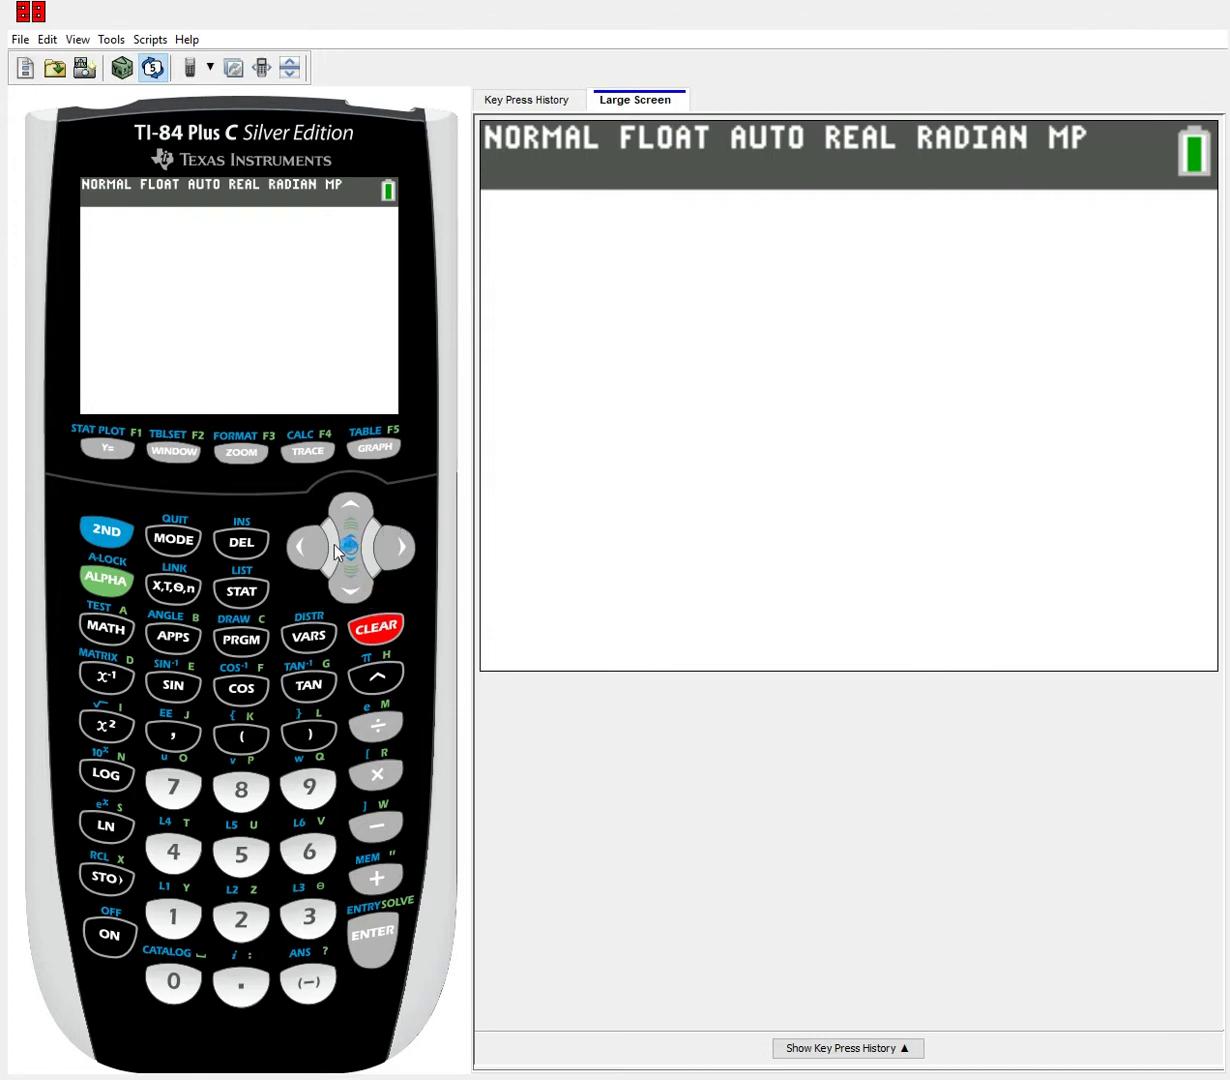
click(246, 578)
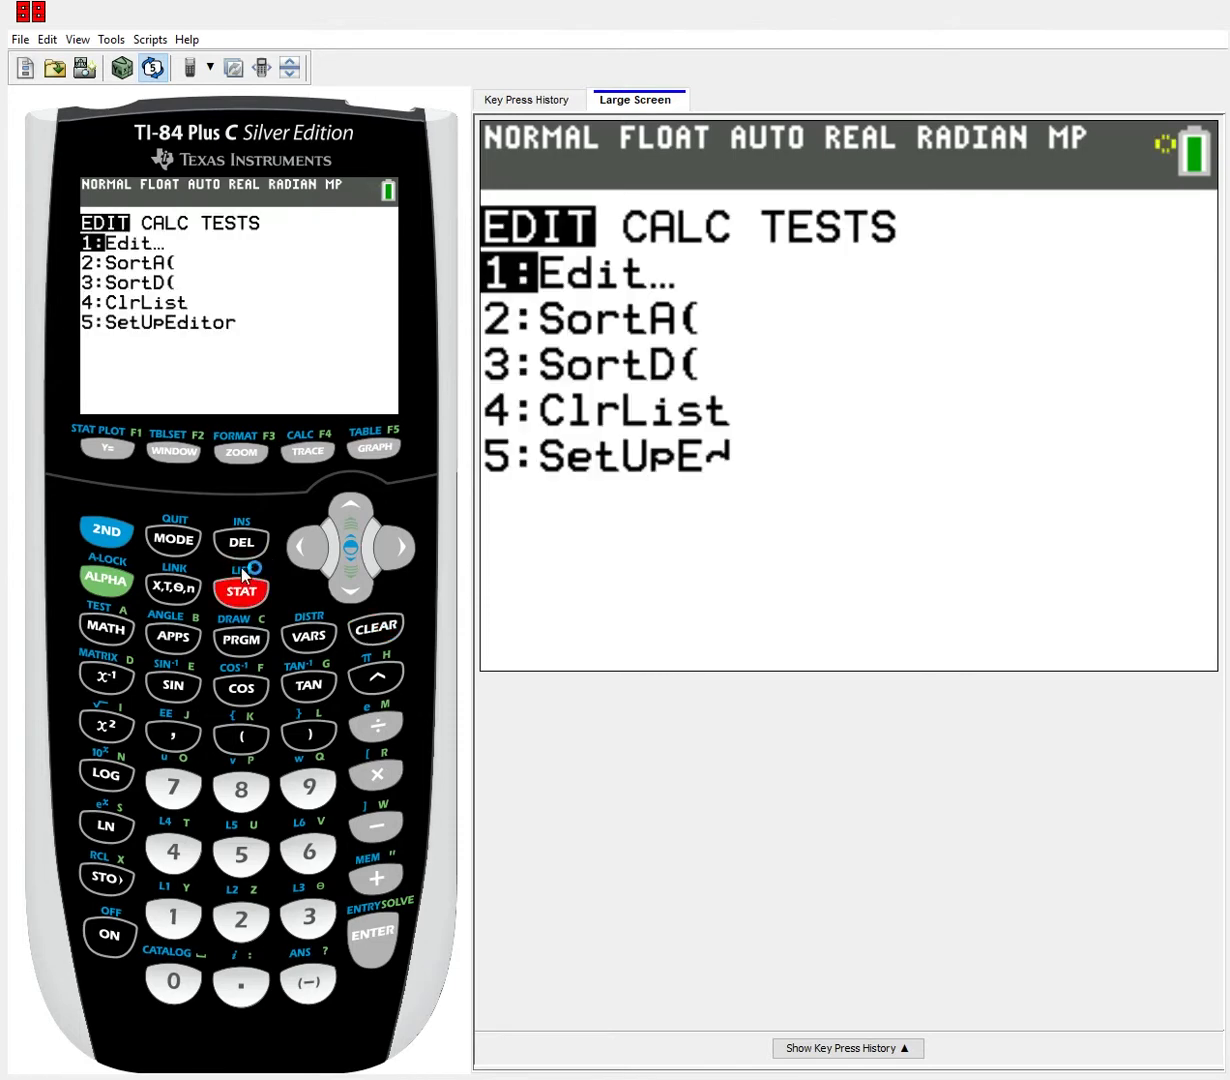
click(372, 925)
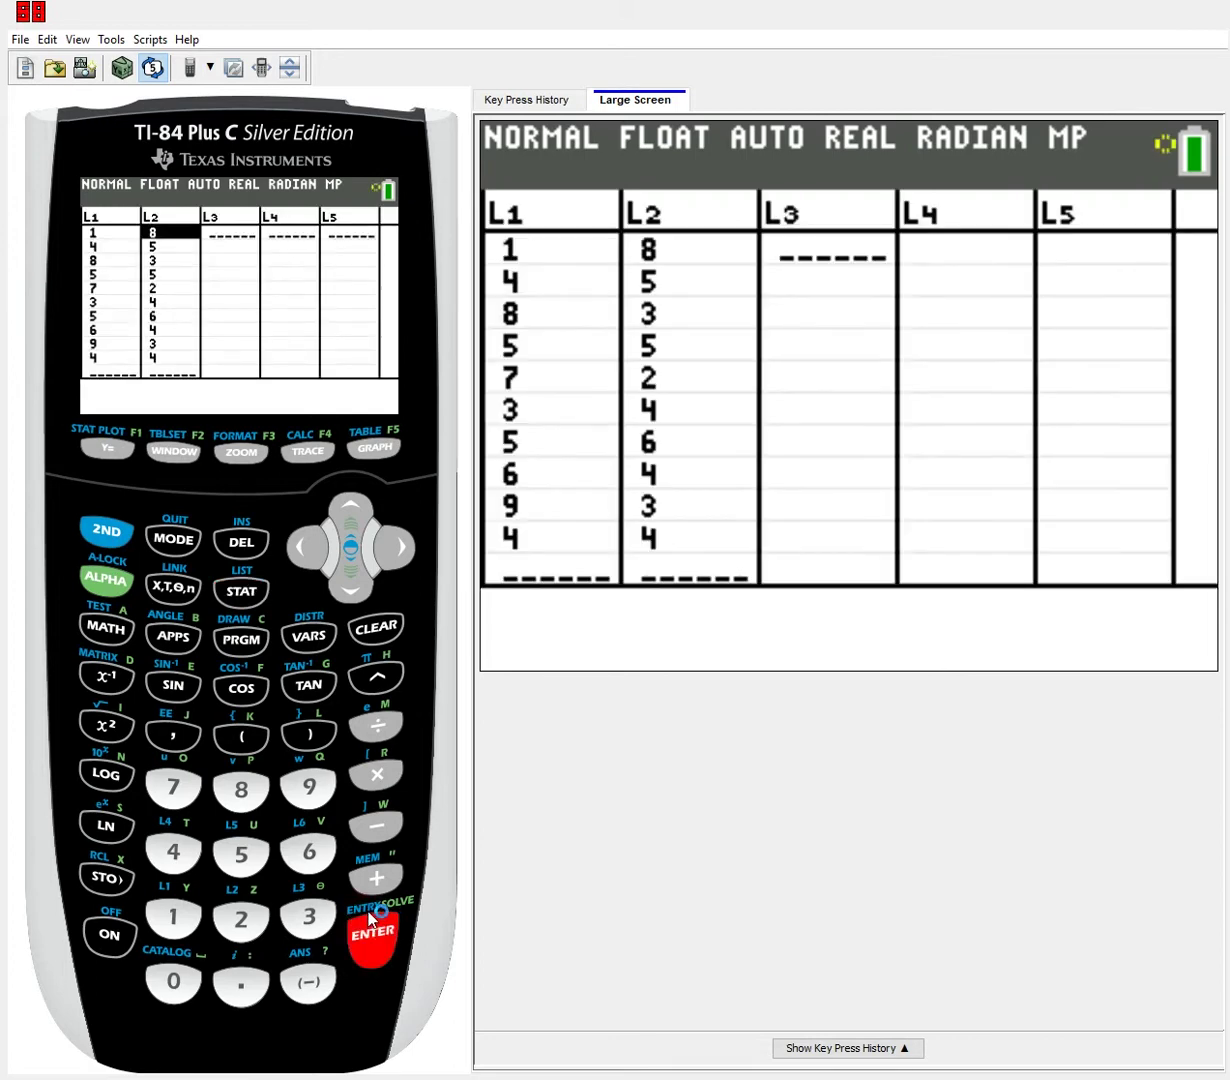
Examine the paired data in lists L1 and L2, moving between the first entries of the two lists
click(305, 547)
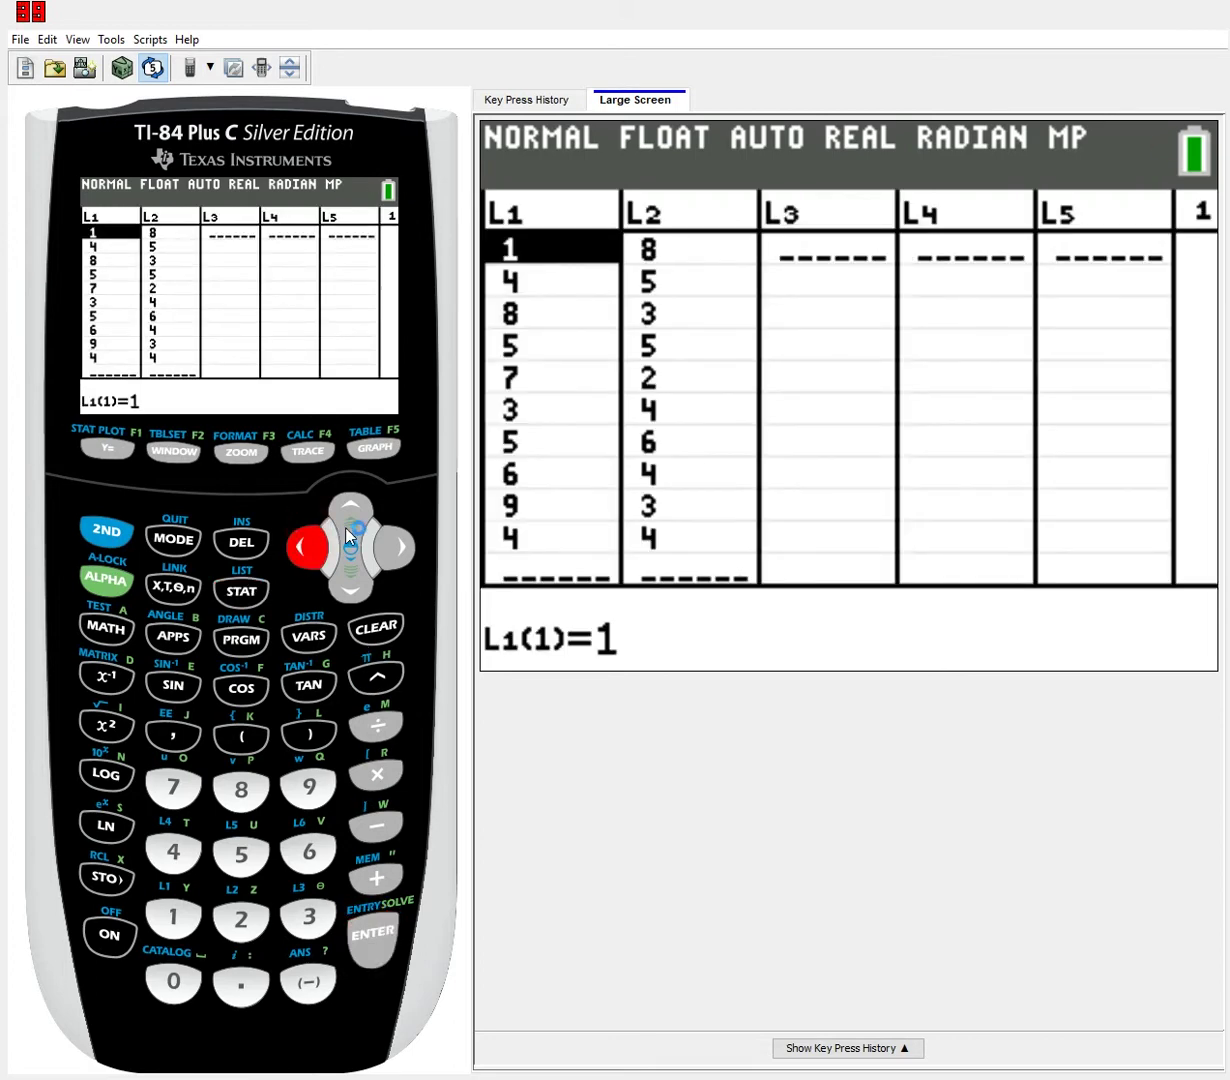
click(383, 520)
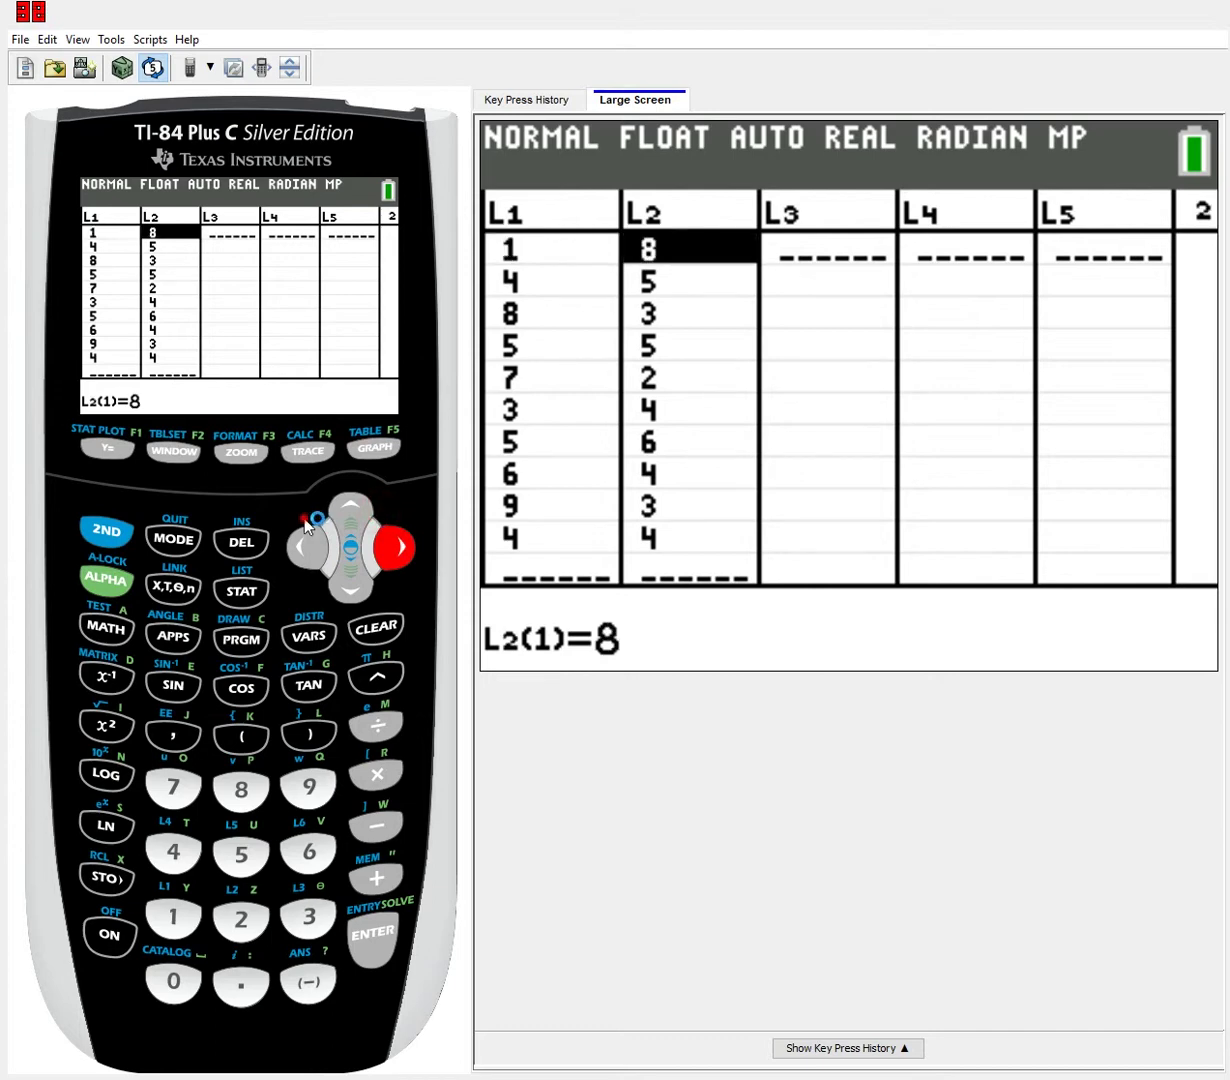
click(330, 535)
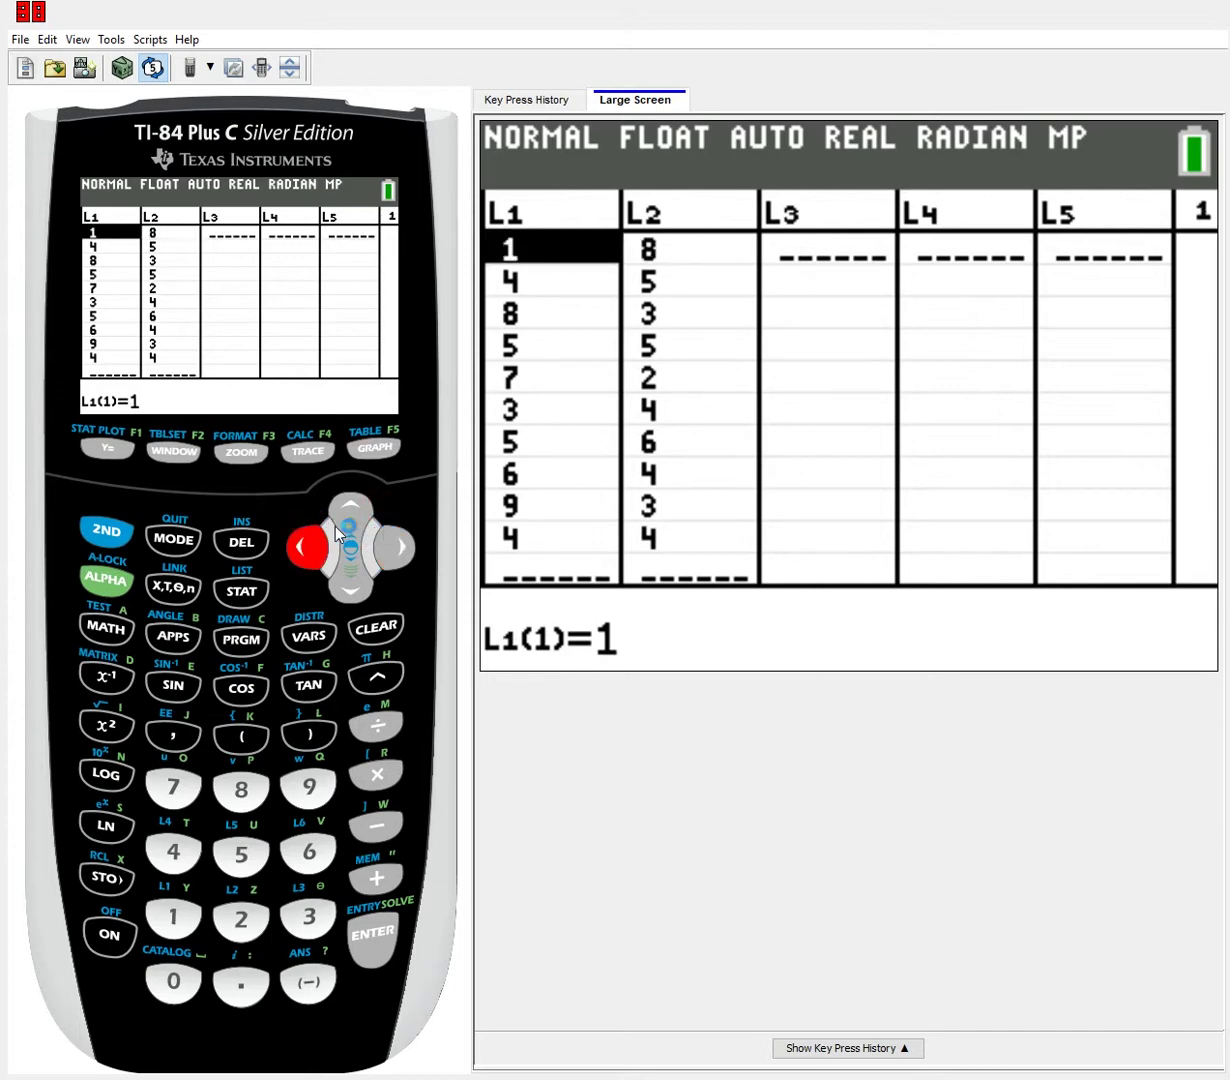
click(388, 538)
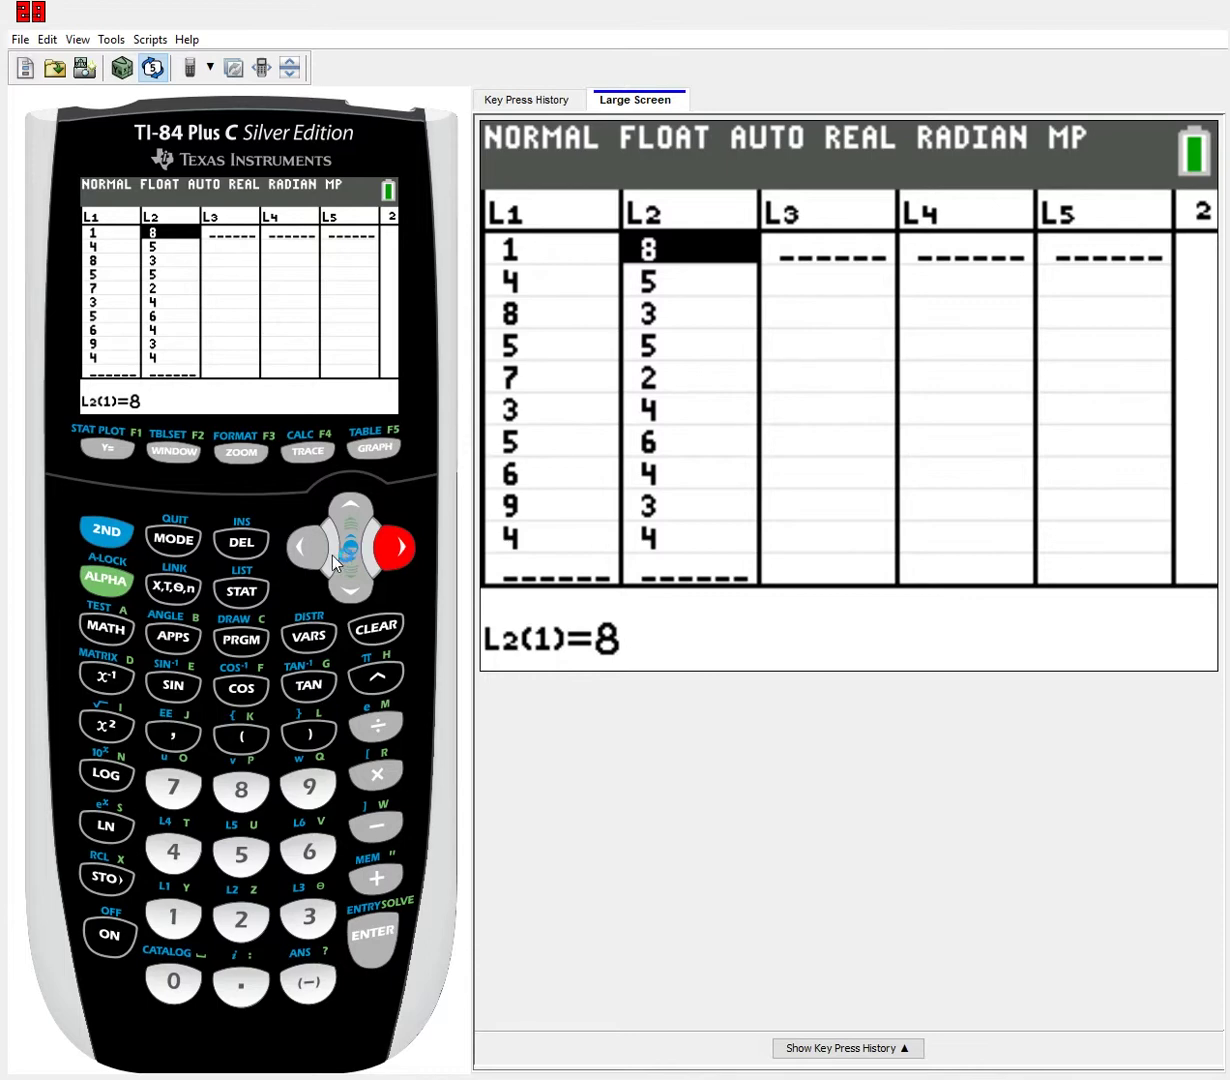
click(304, 535)
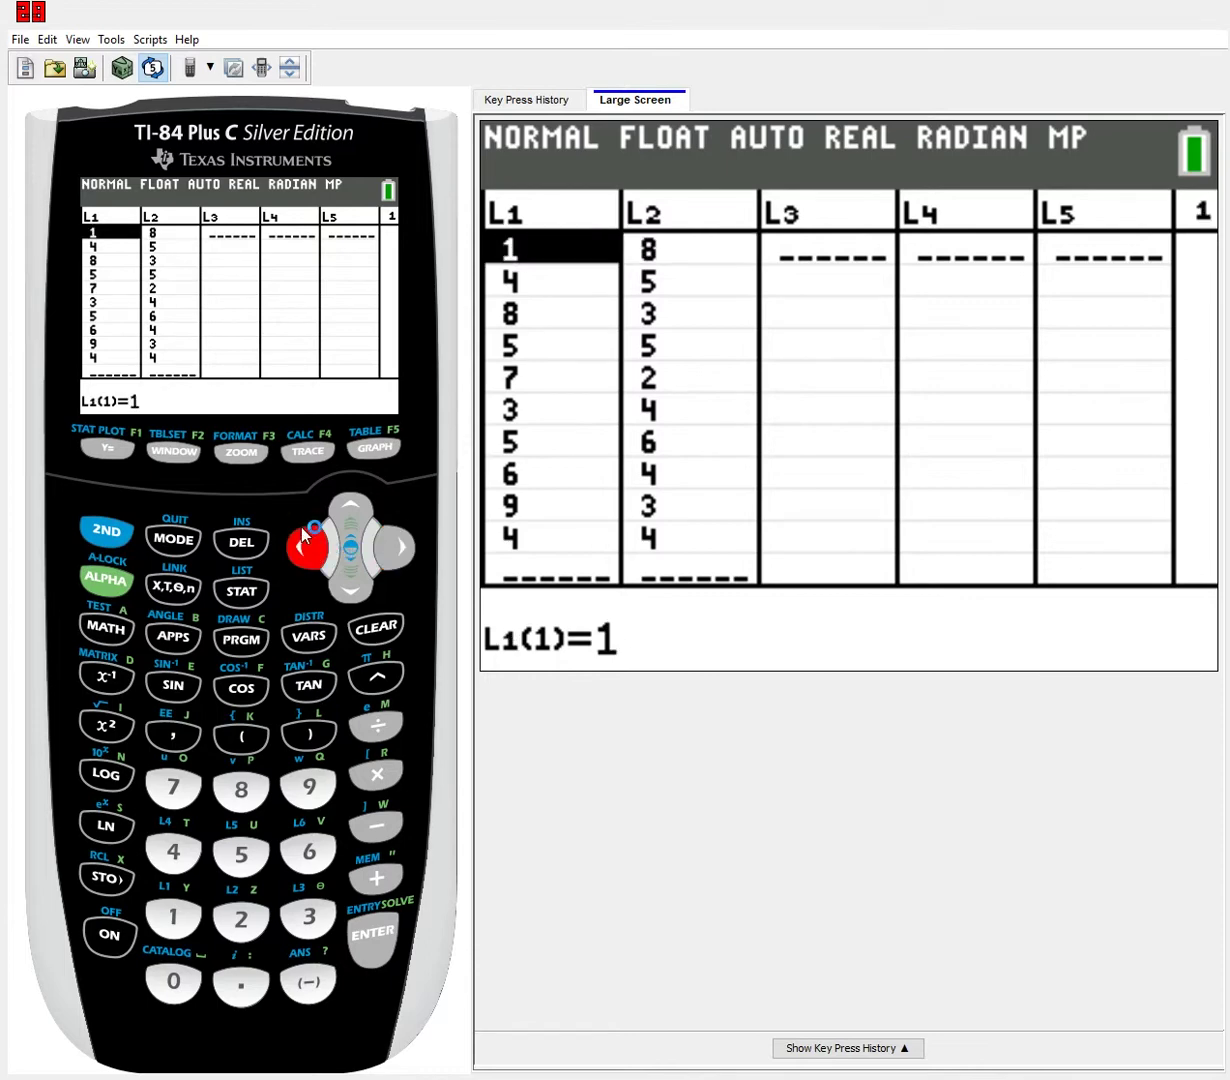
click(378, 537)
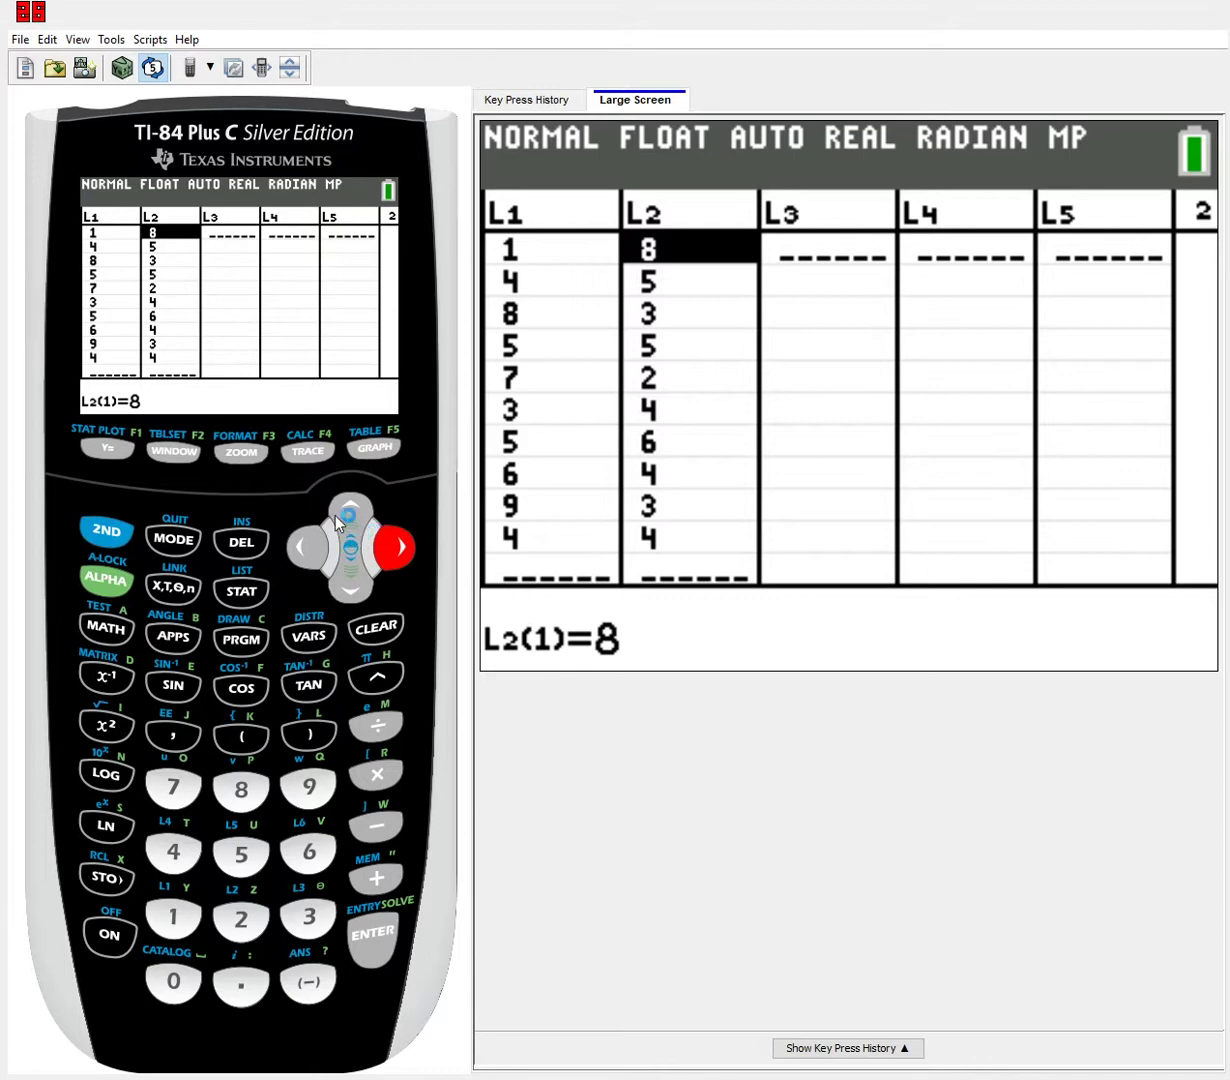
click(300, 540)
click(390, 540)
click(300, 540)
click(393, 543)
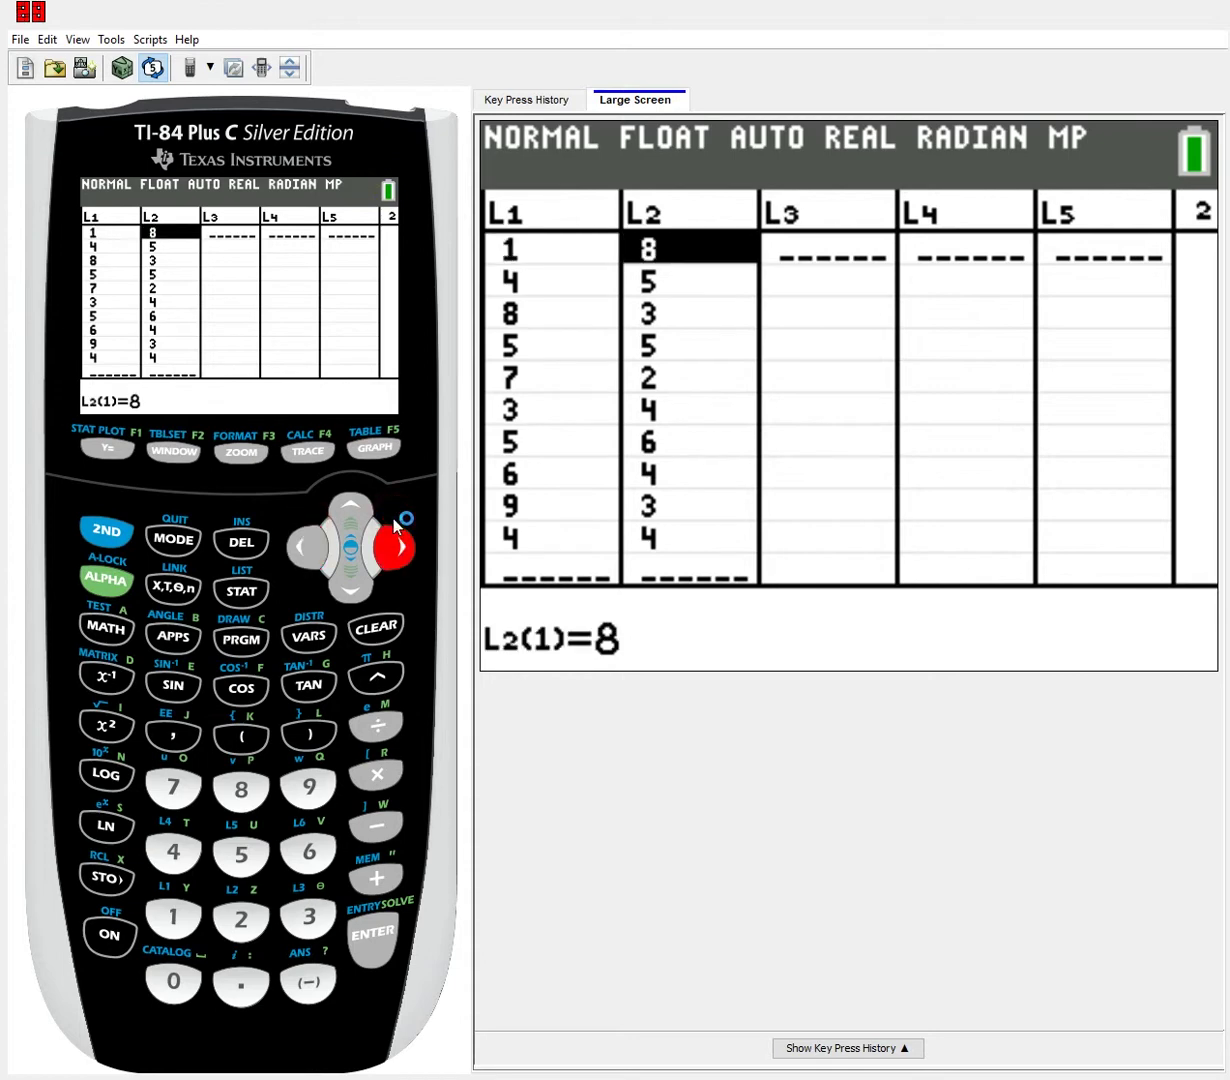
click(310, 543)
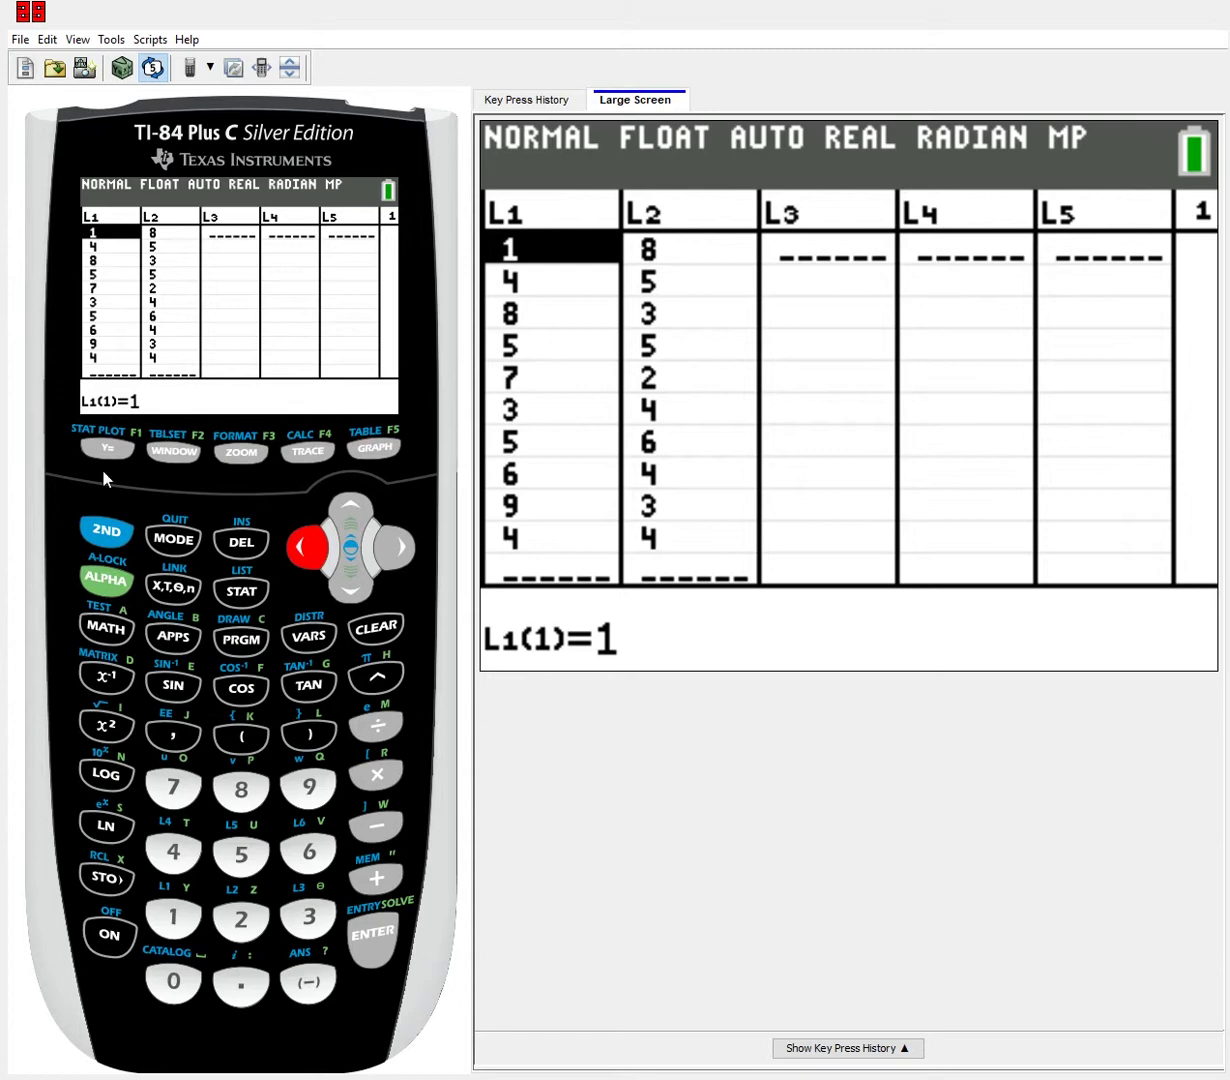
Open the setup for Plot1 from the list of stat plots
click(97, 518)
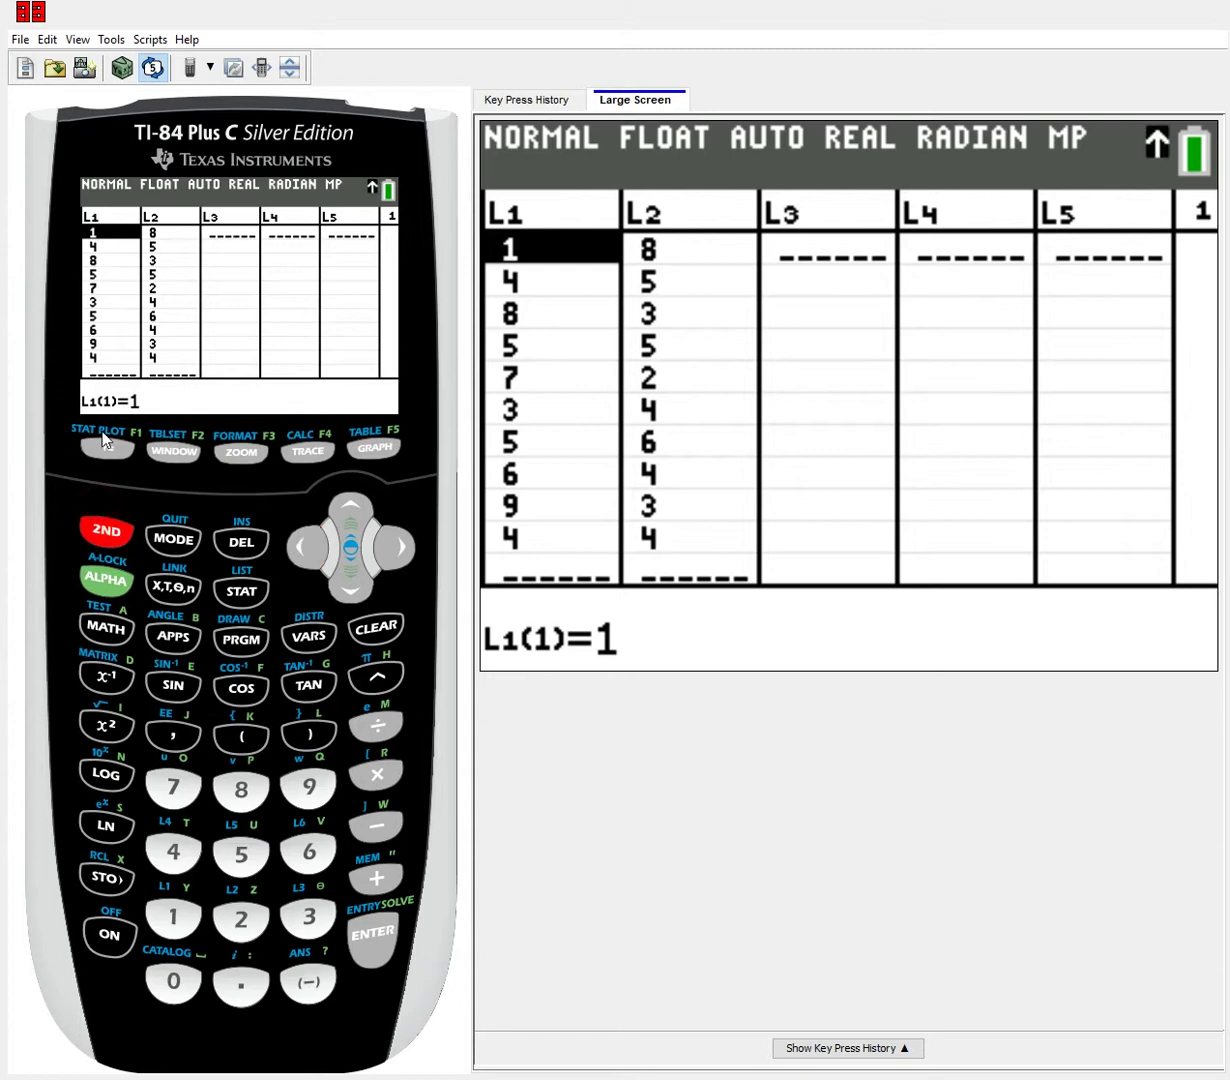
click(106, 446)
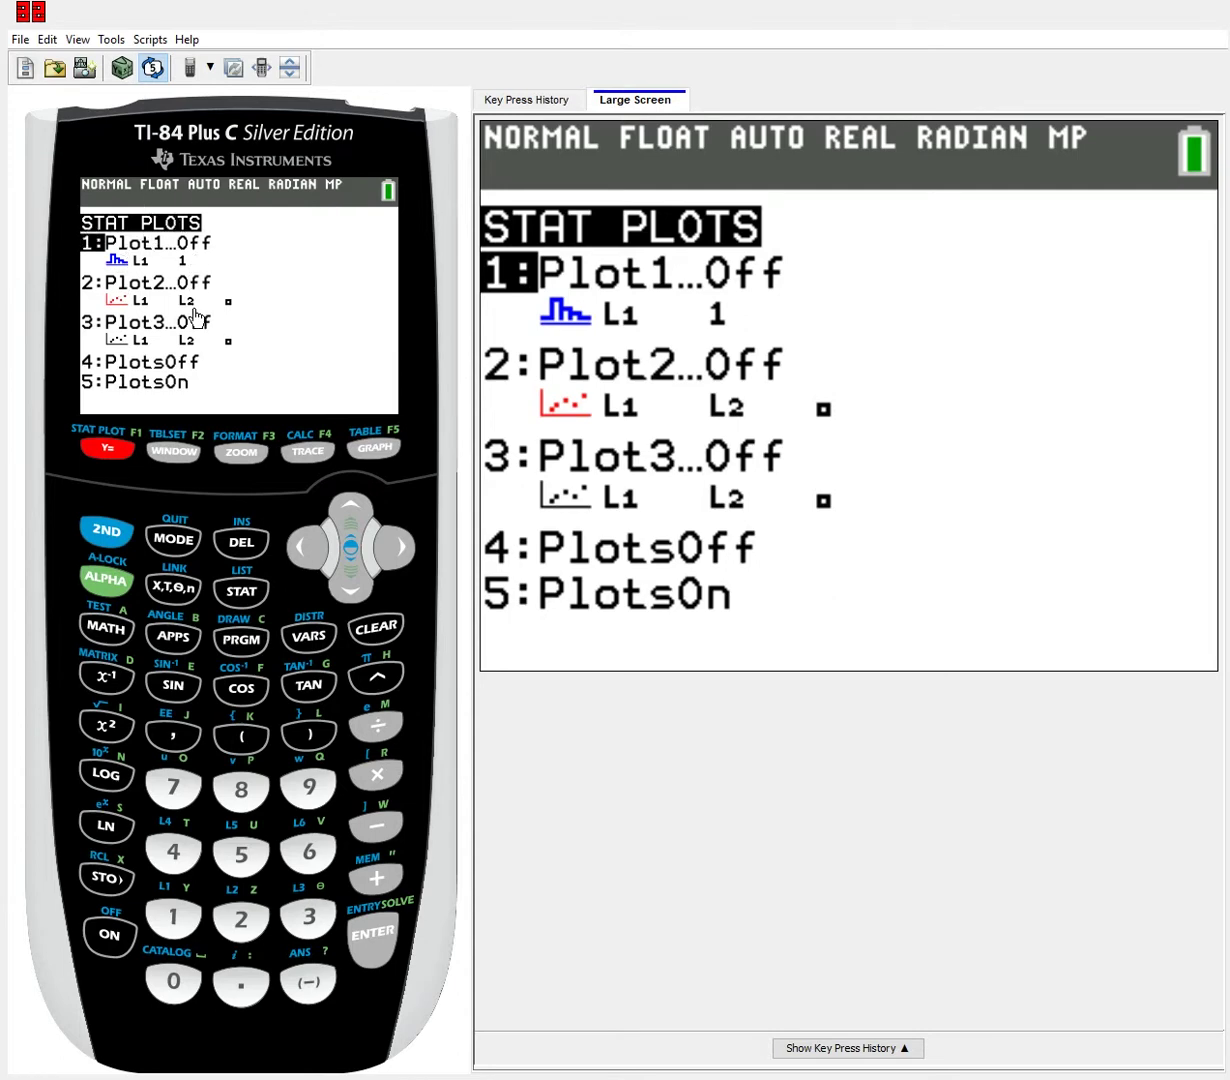
click(364, 930)
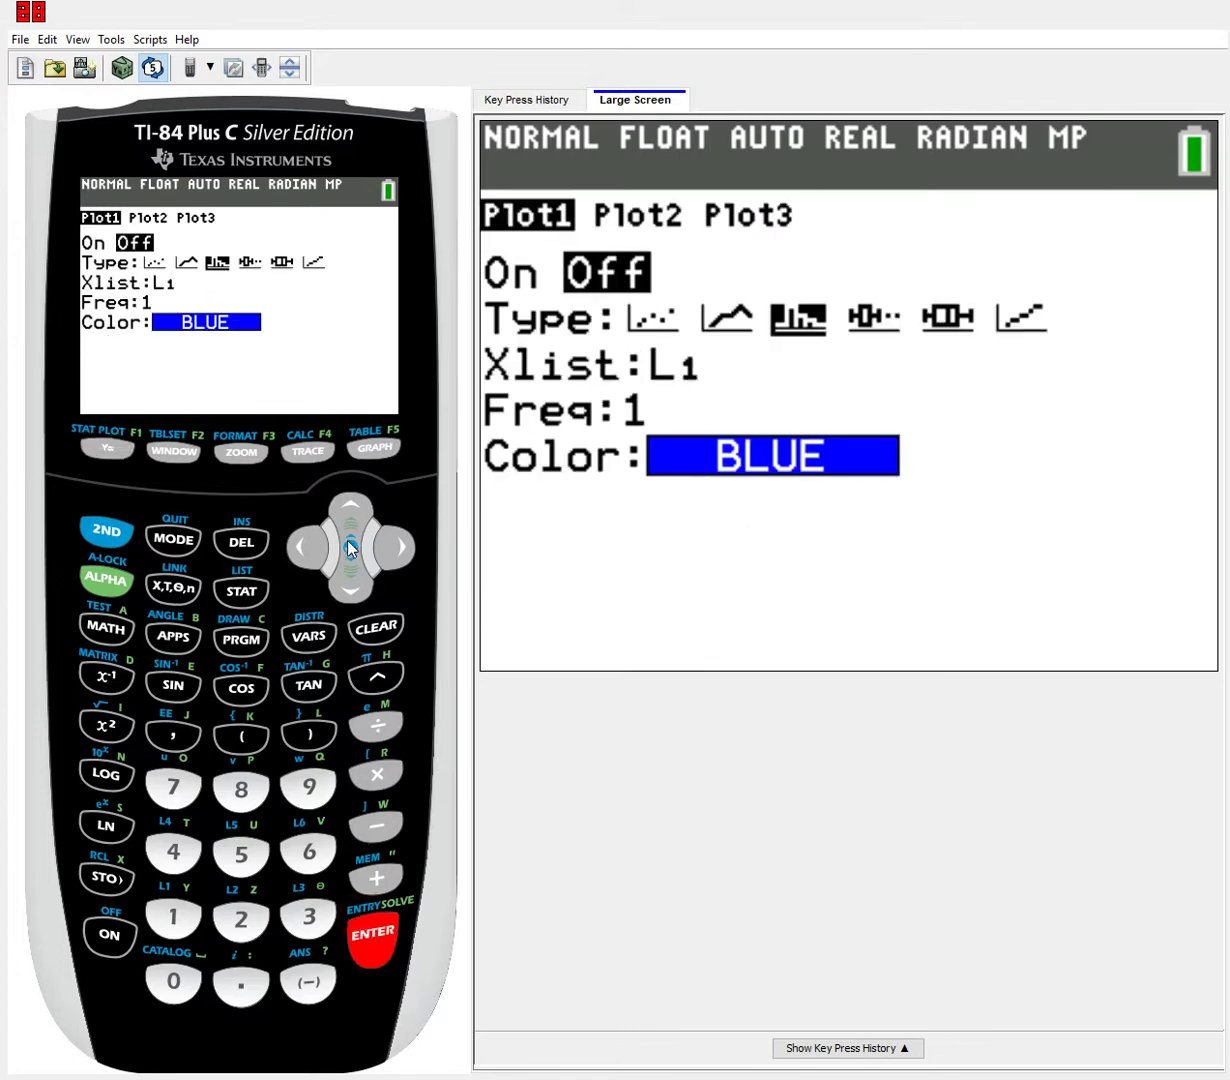
Set the Plot1 graph type to scatter plot, the first of the six available types
click(350, 572)
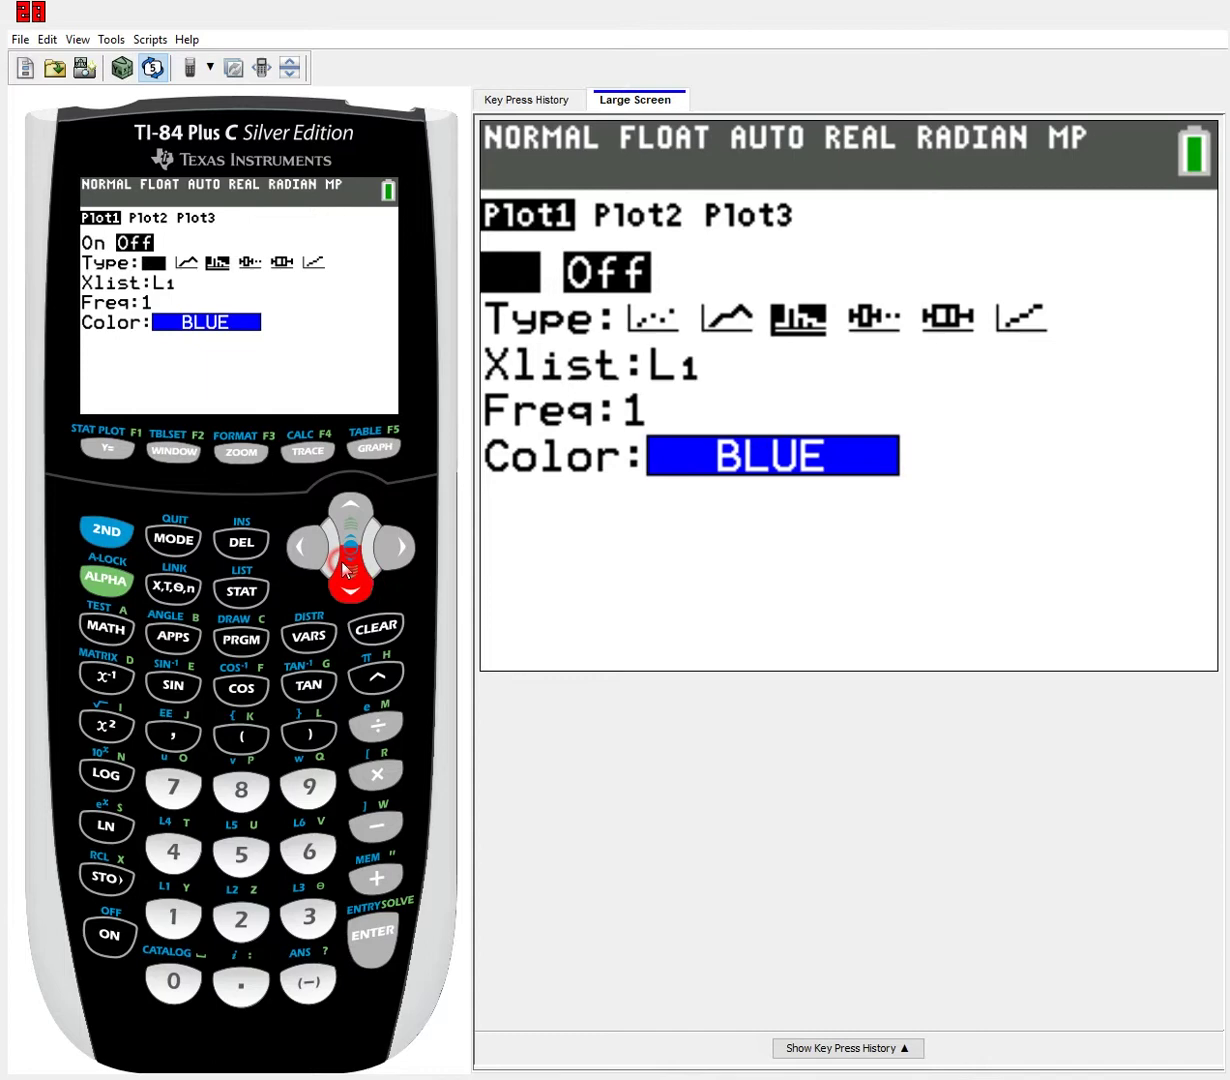
click(390, 530)
click(390, 530)
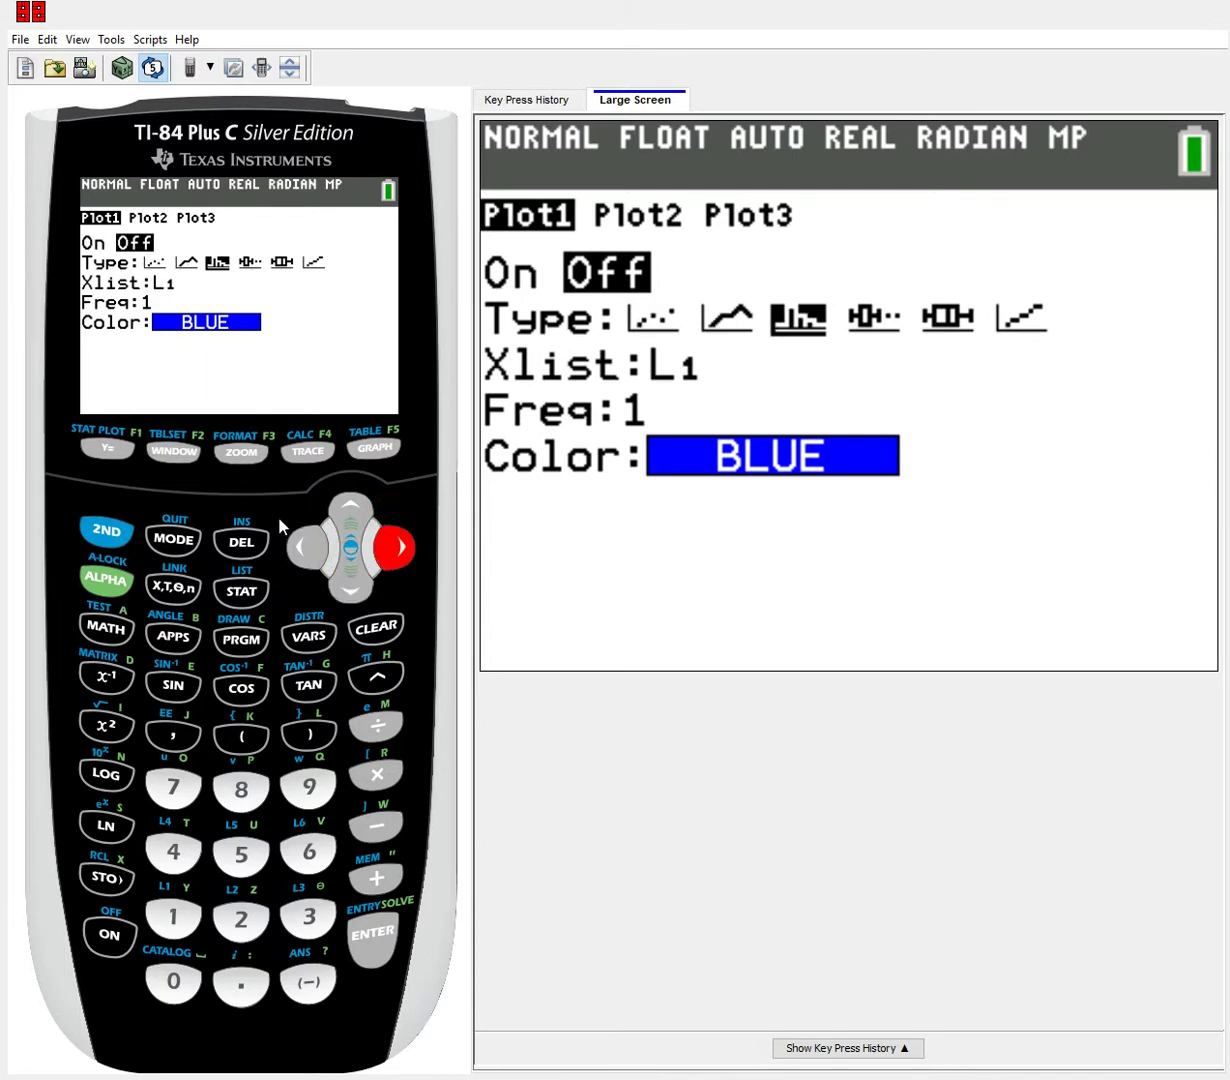
click(300, 542)
click(300, 542)
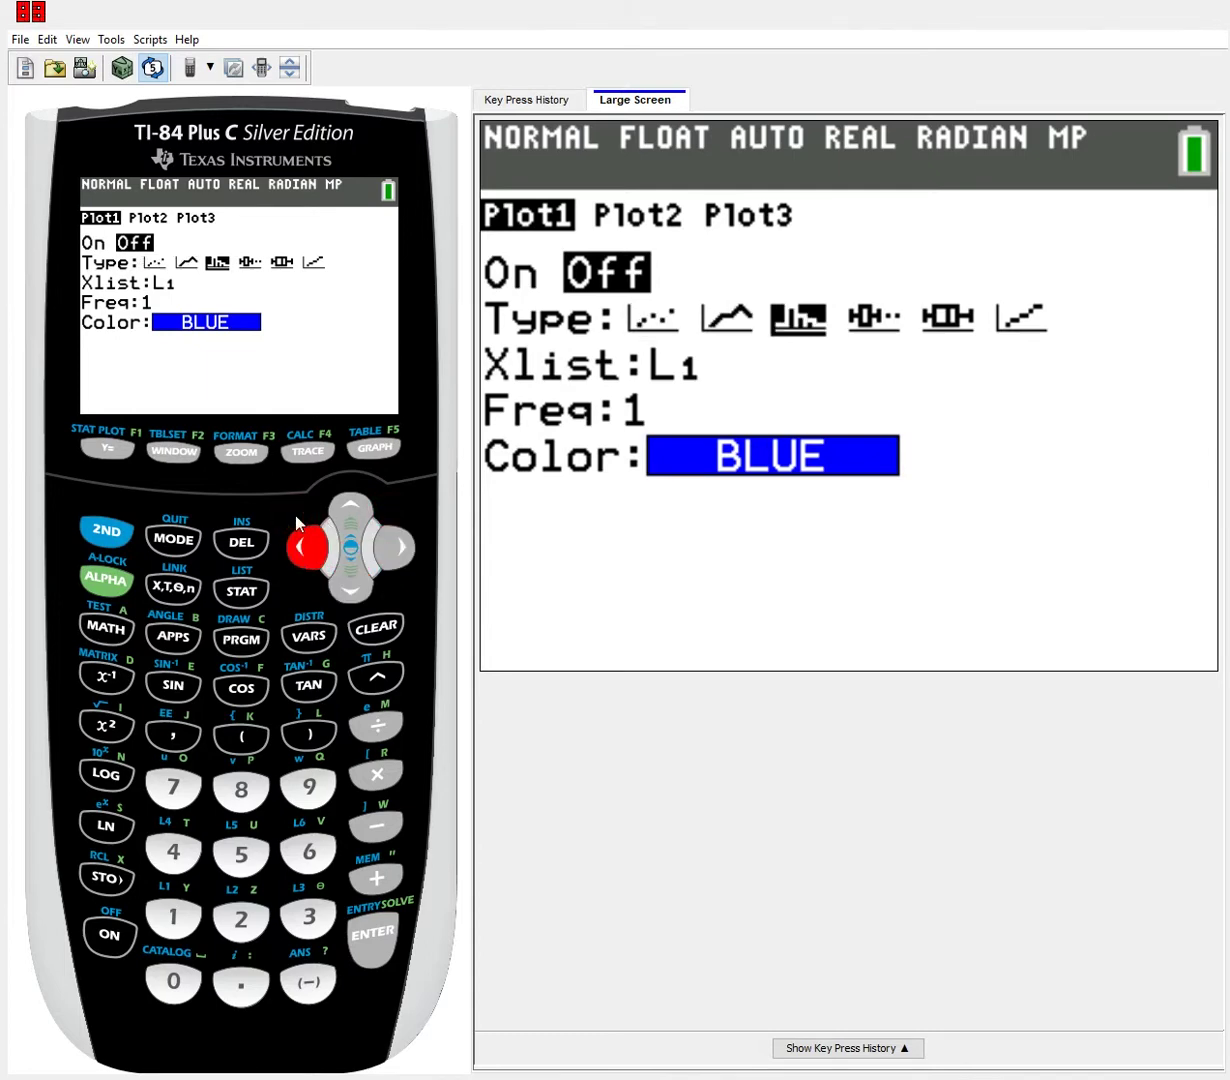
click(392, 534)
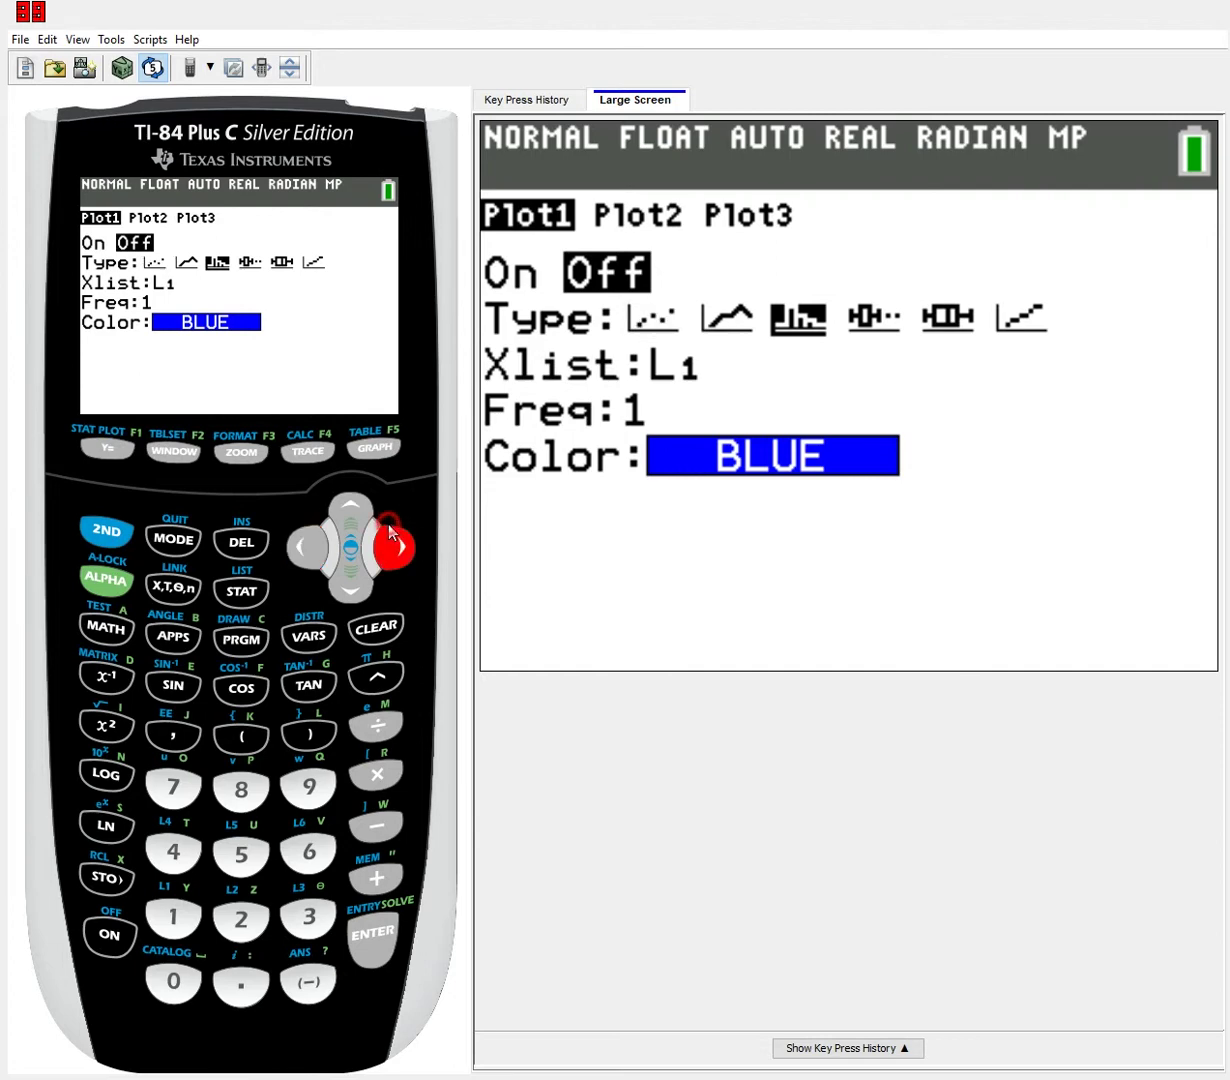
click(392, 534)
click(392, 534)
click(392, 534)
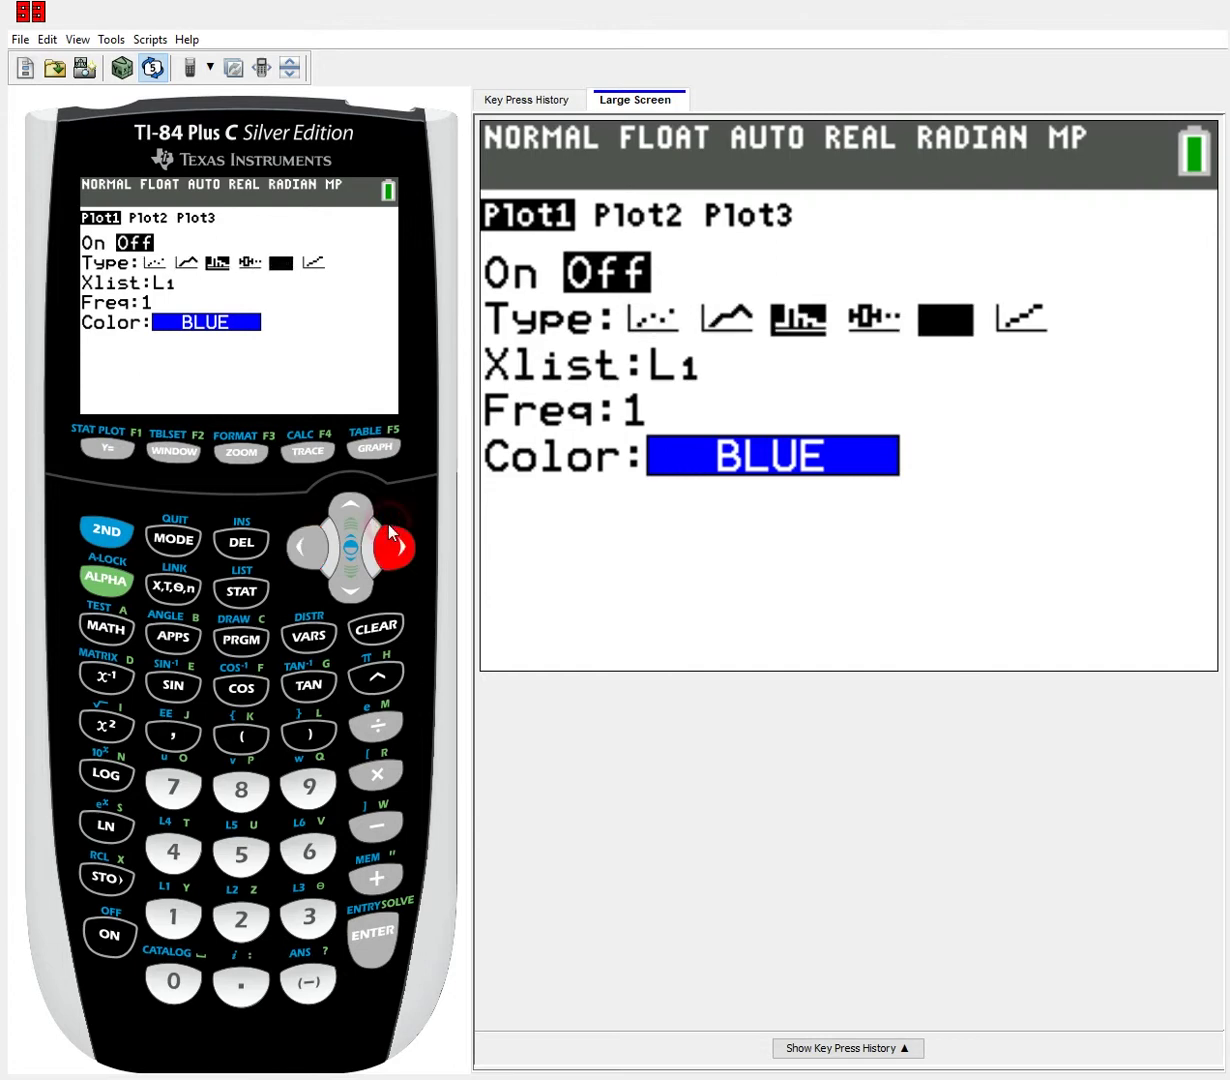
click(305, 535)
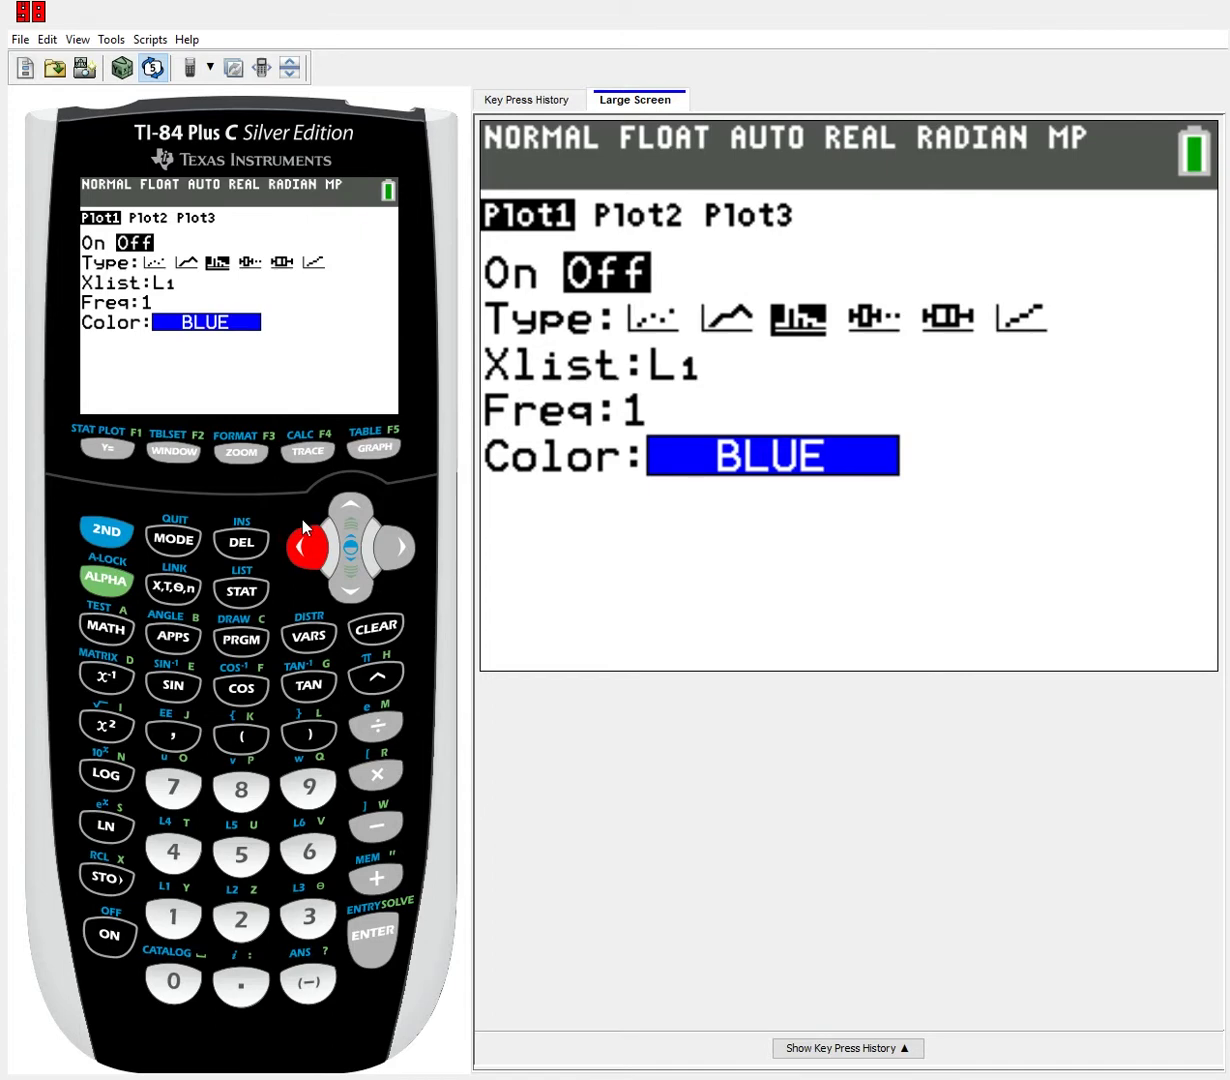
click(303, 524)
click(303, 524)
click(303, 524)
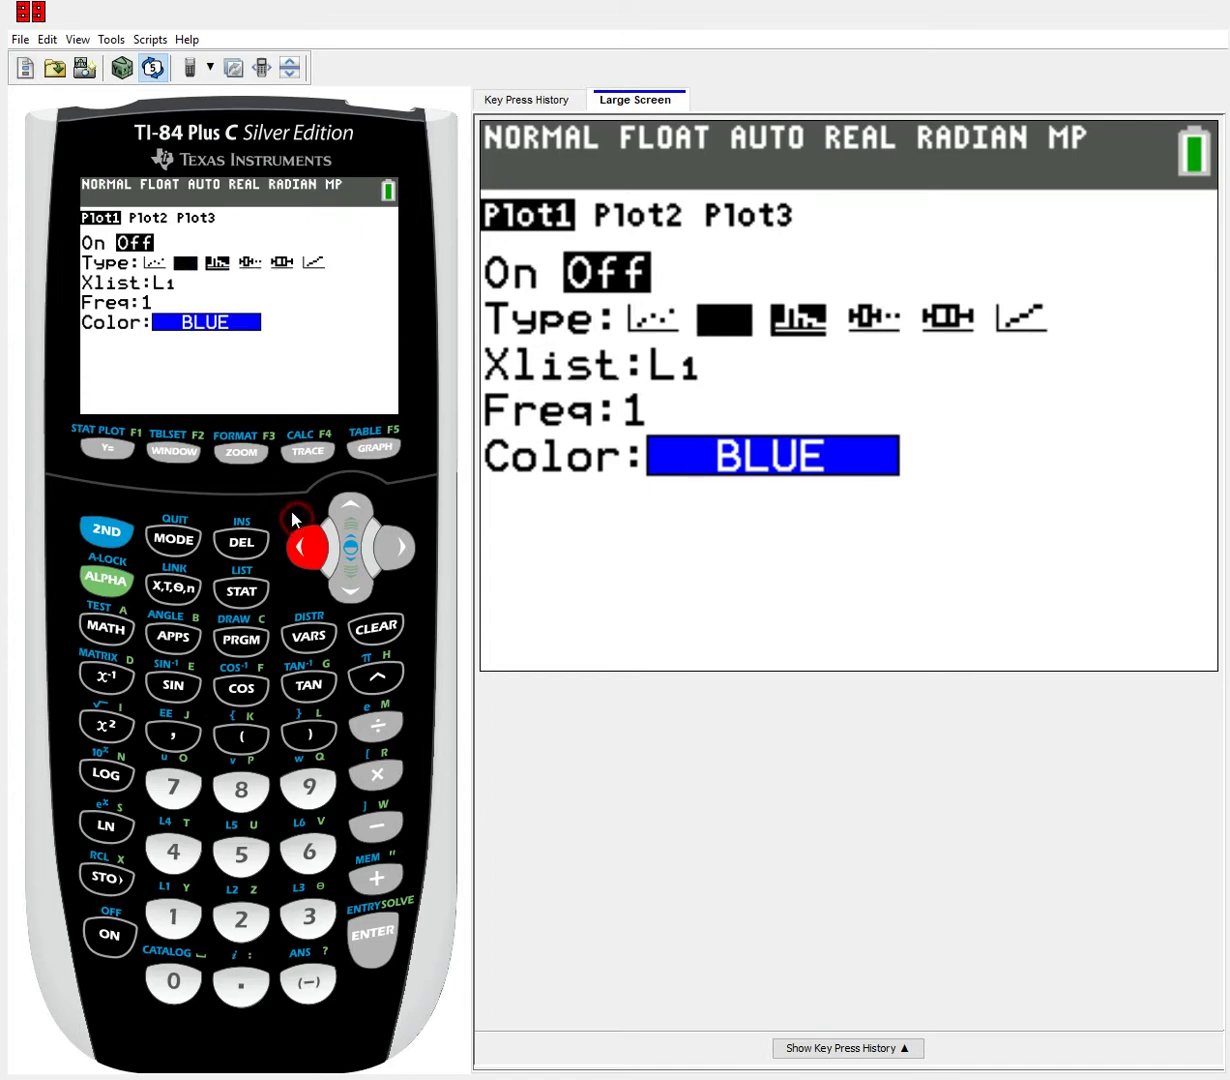
click(361, 915)
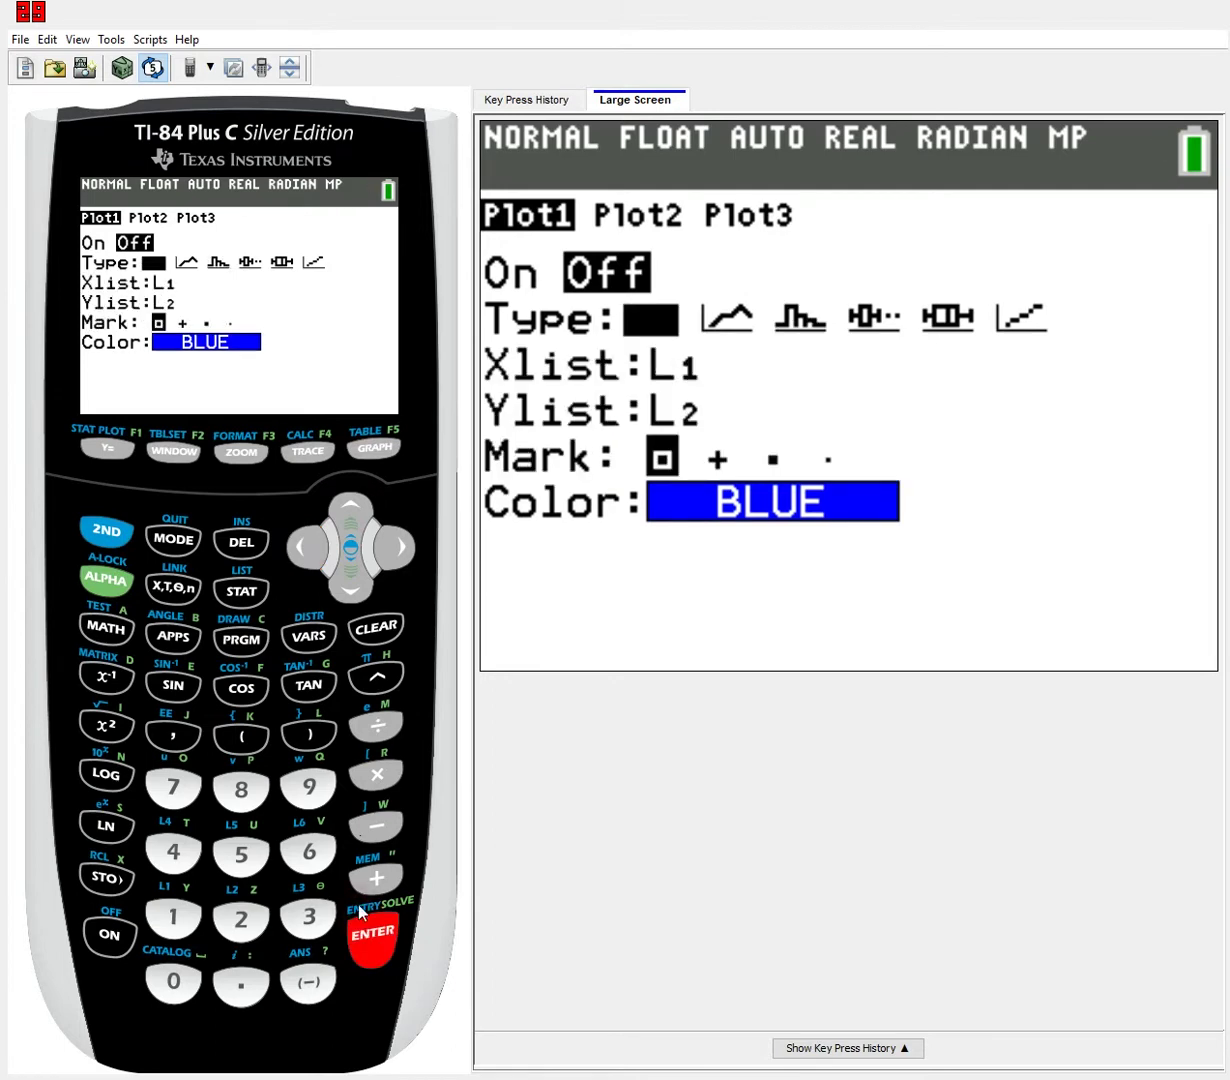
Turn Plot1 on
click(344, 482)
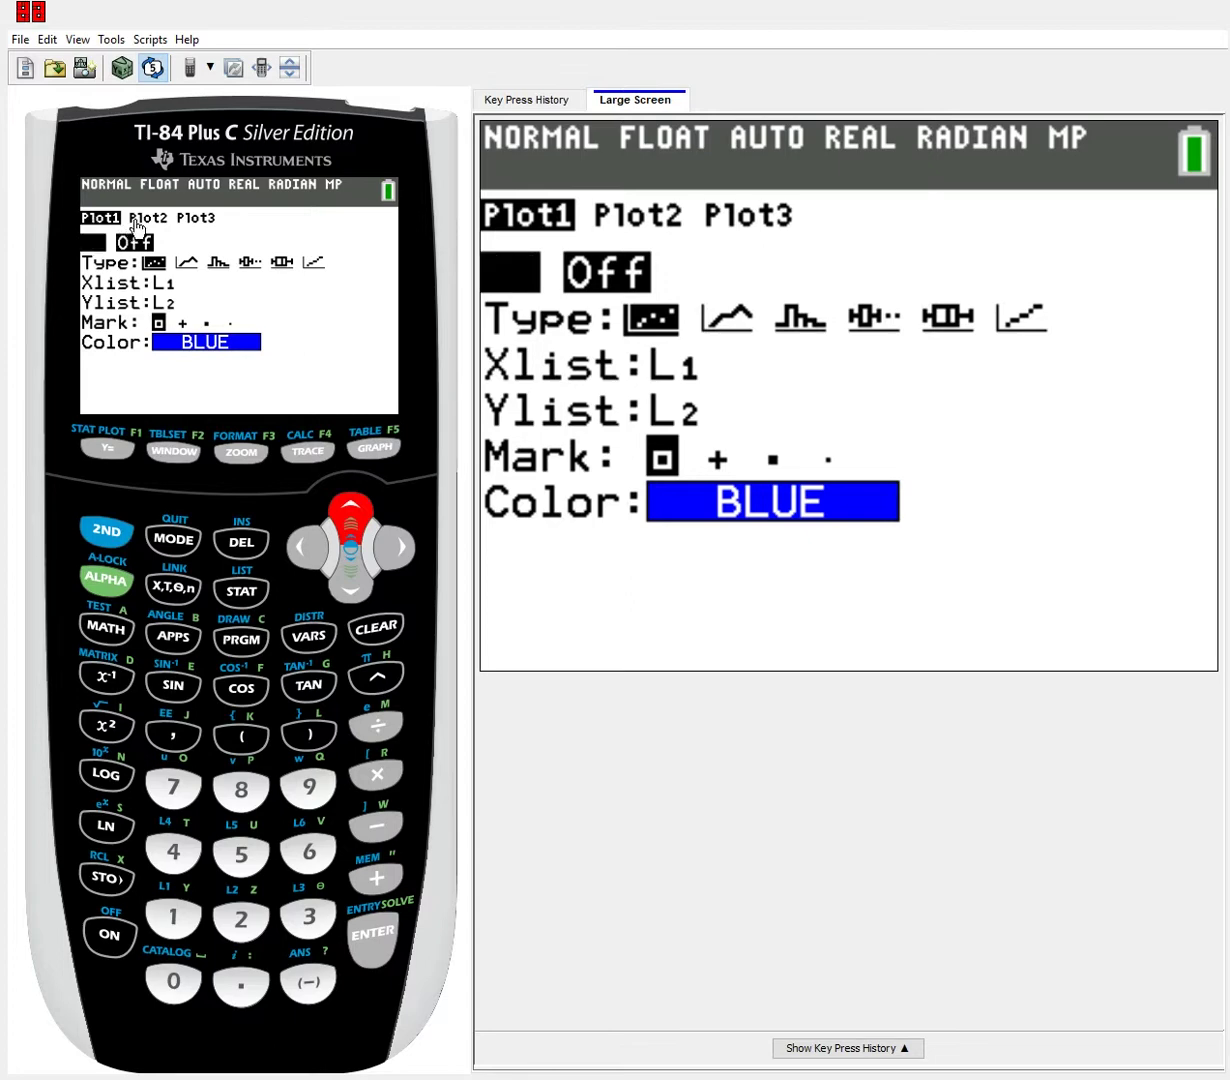
click(349, 583)
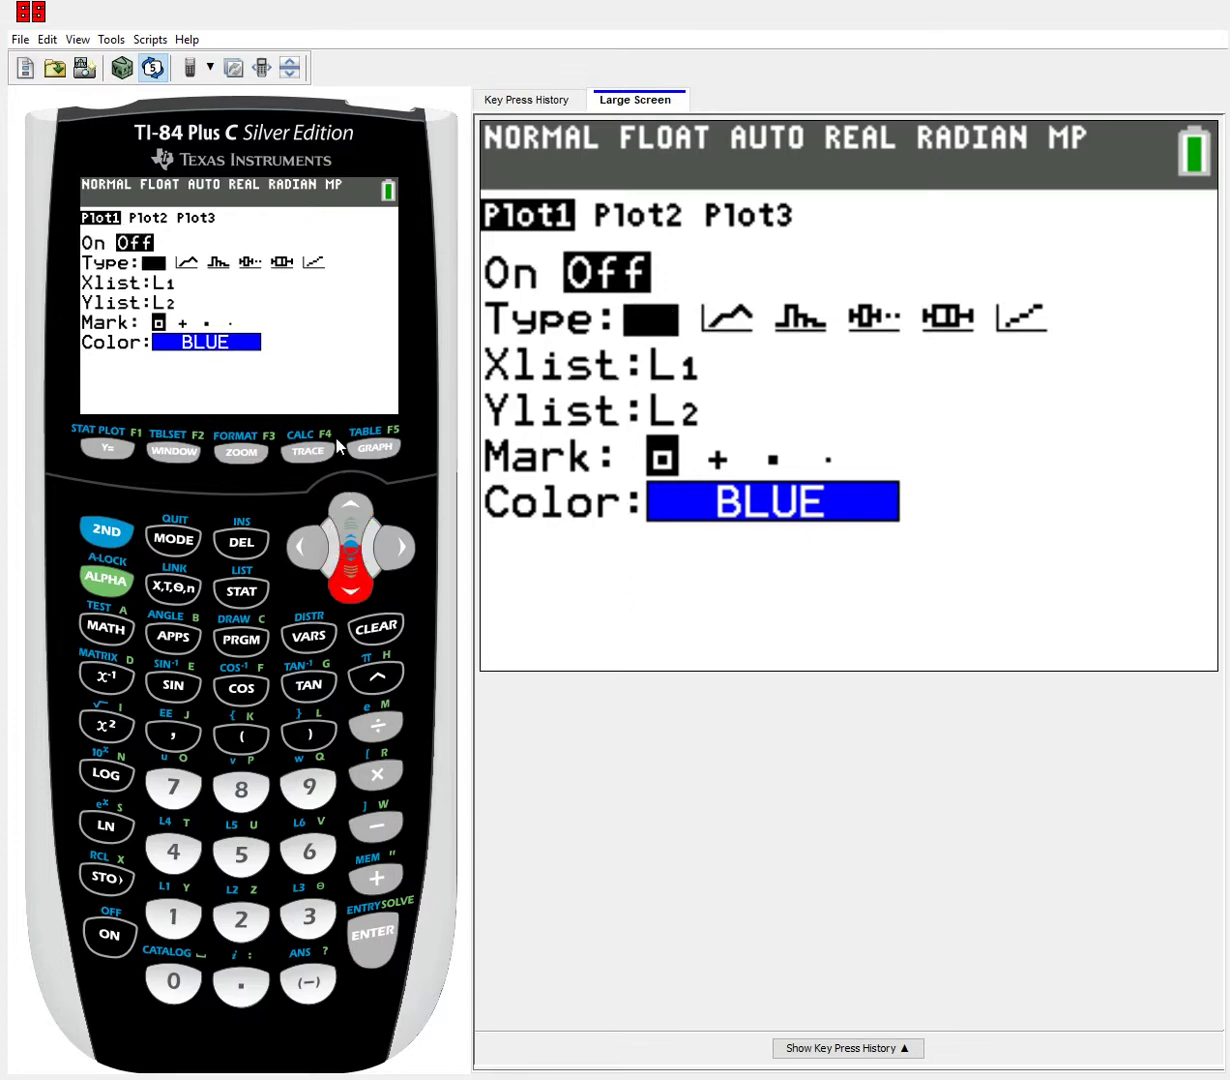
click(347, 505)
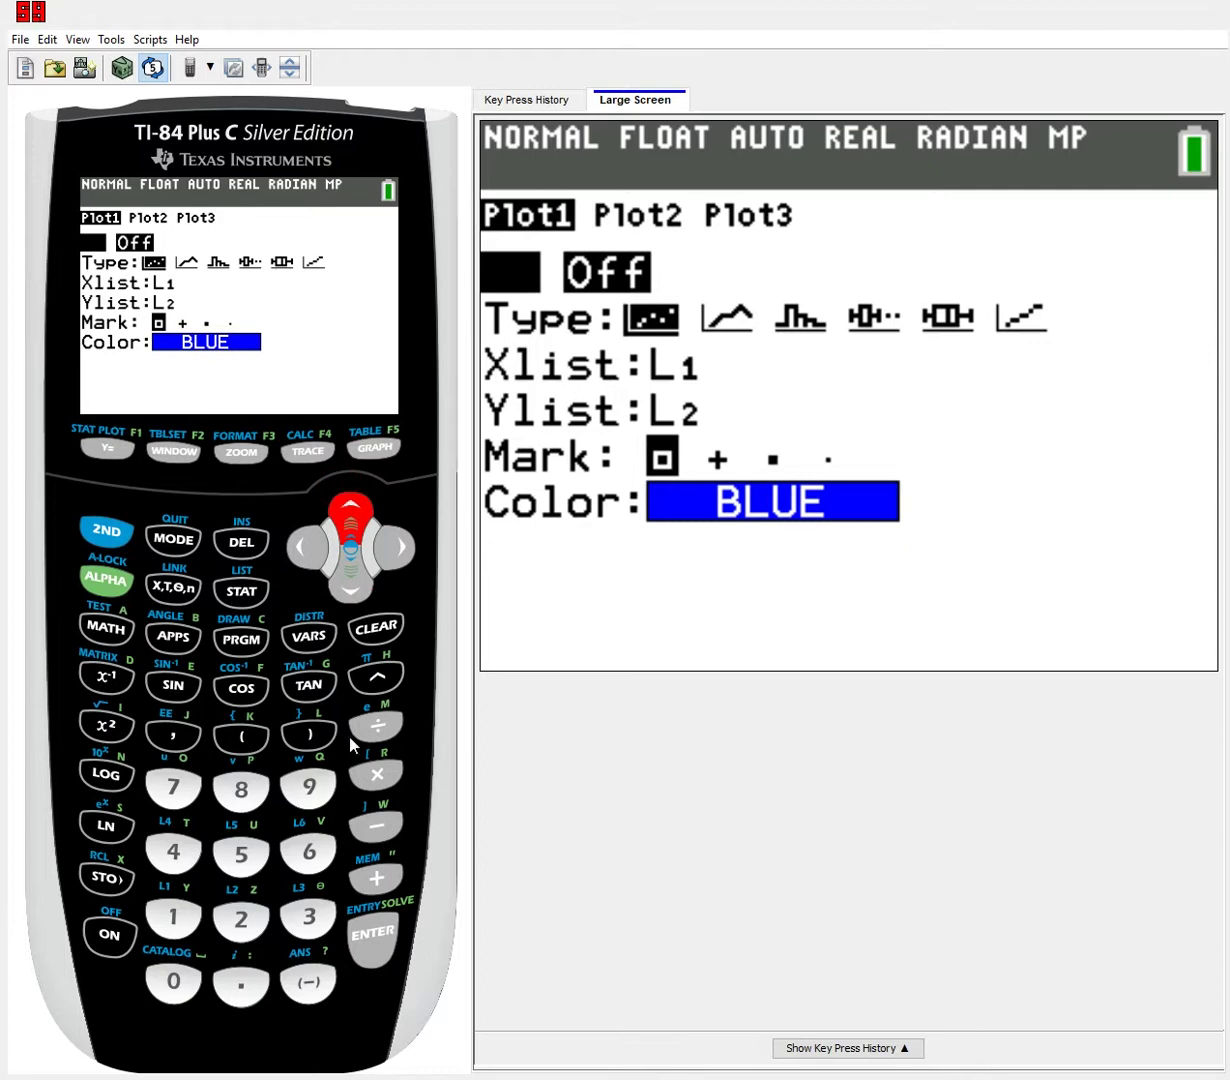
click(373, 933)
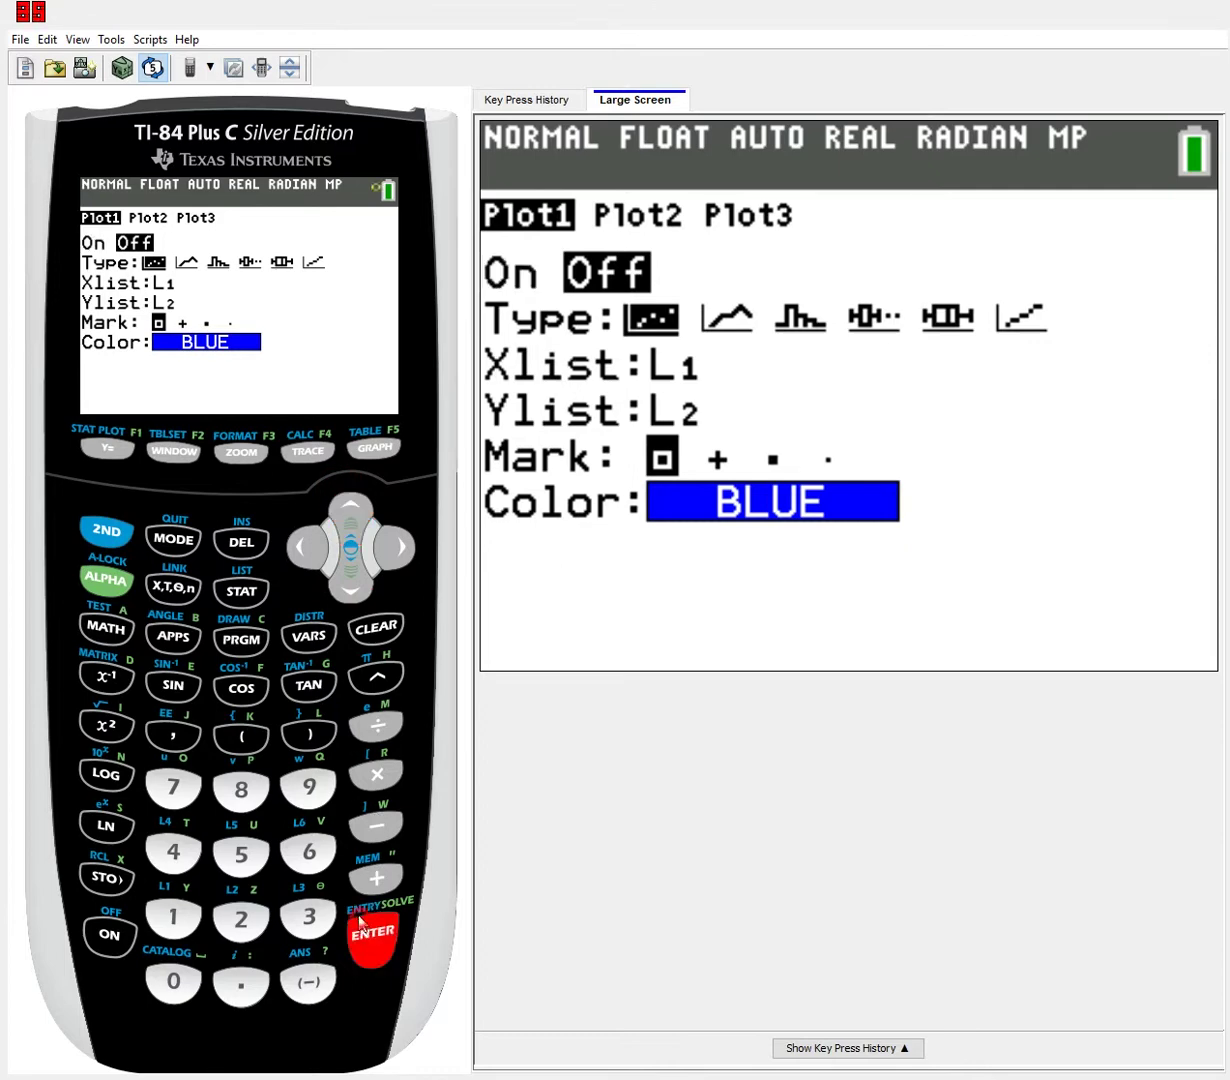
Set the Xlist of Plot1 to L3
click(347, 563)
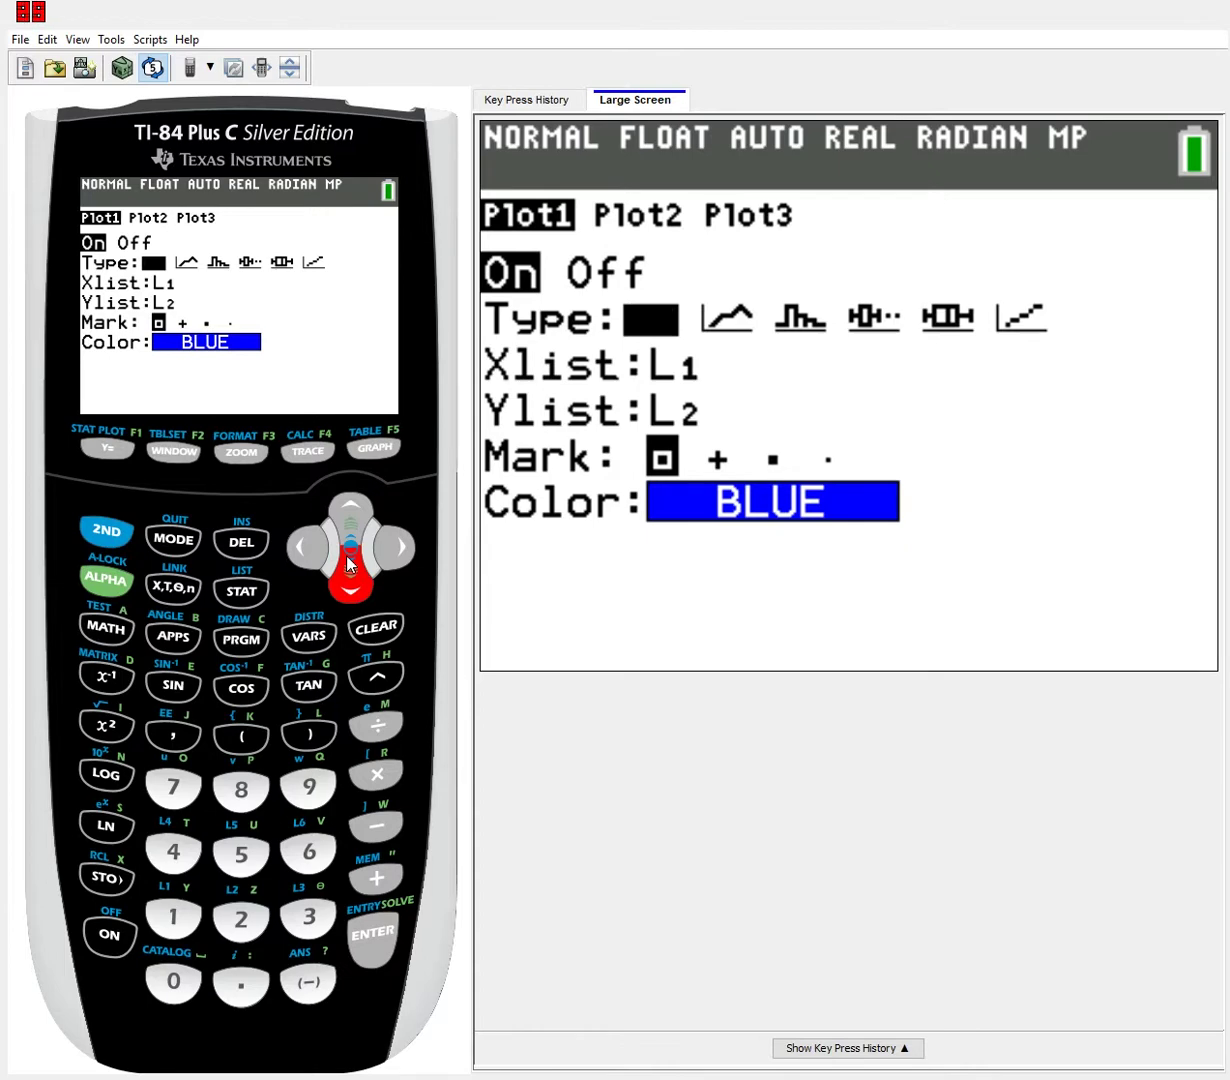
click(348, 563)
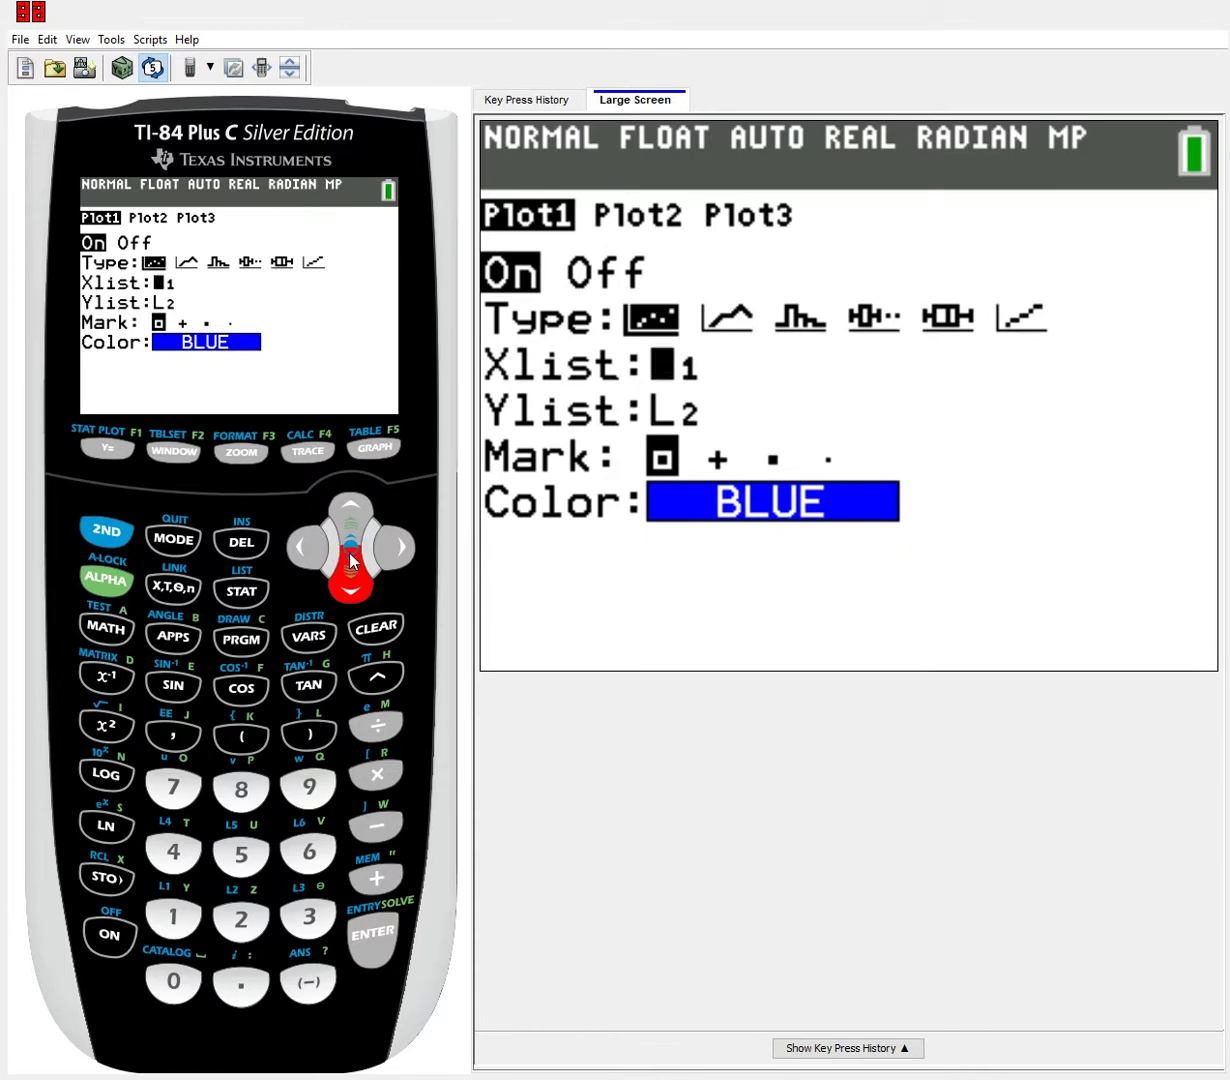
click(349, 562)
click(350, 506)
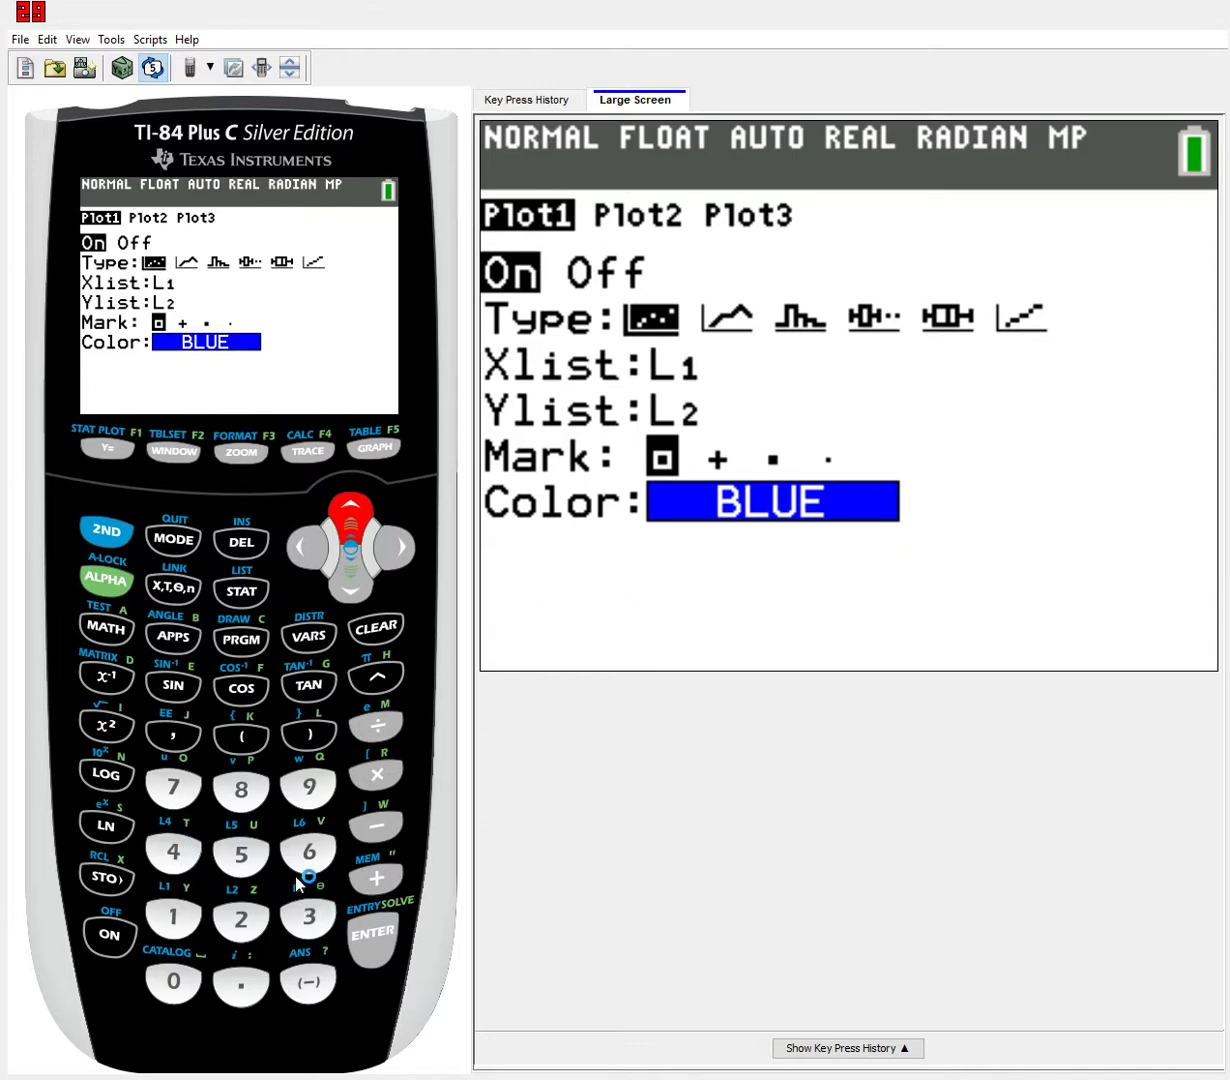
click(135, 557)
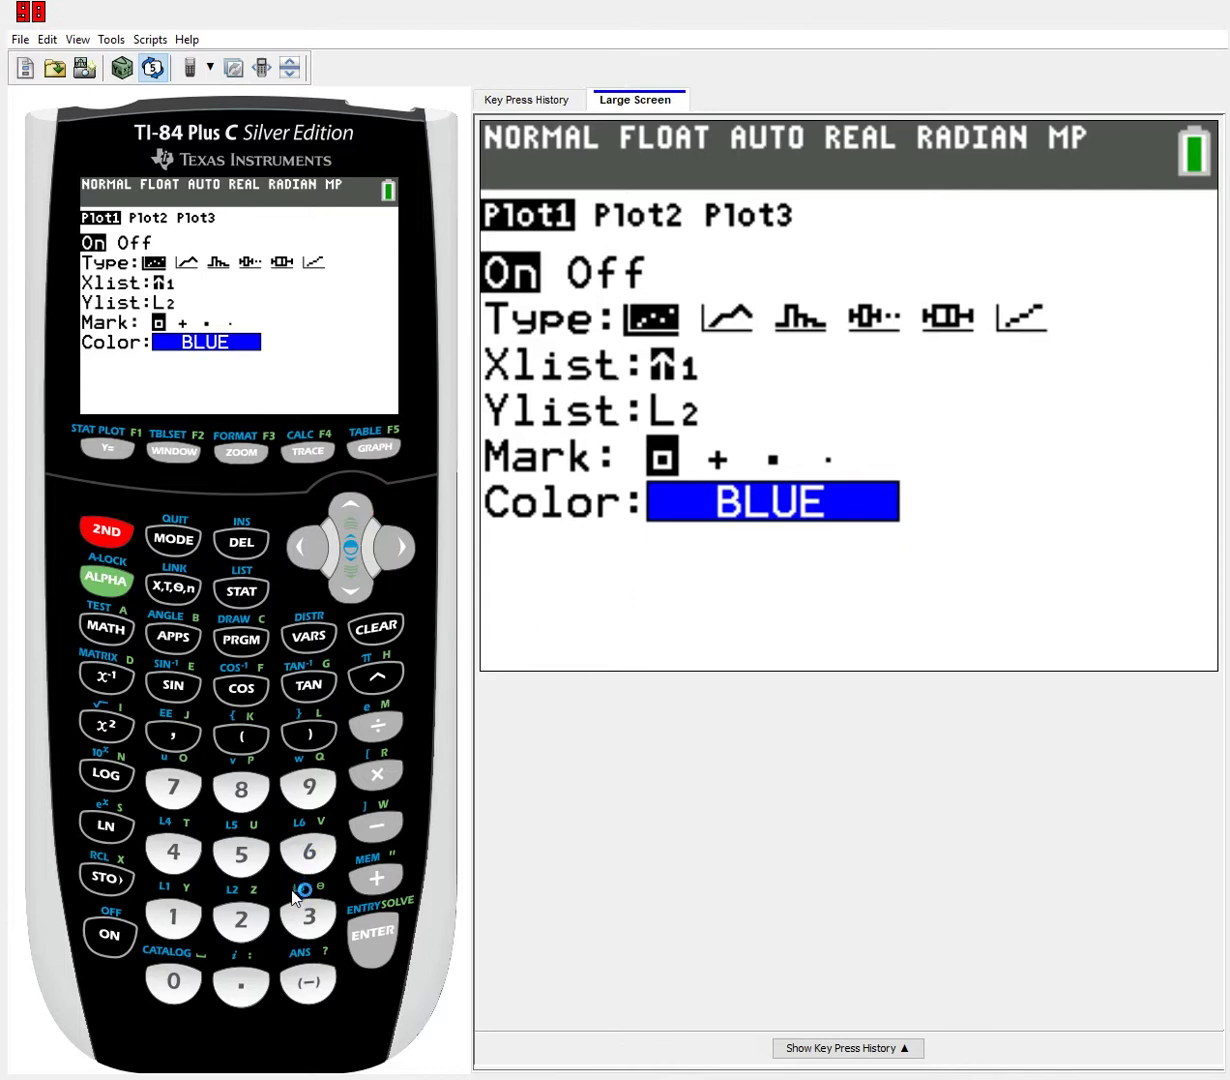
click(309, 917)
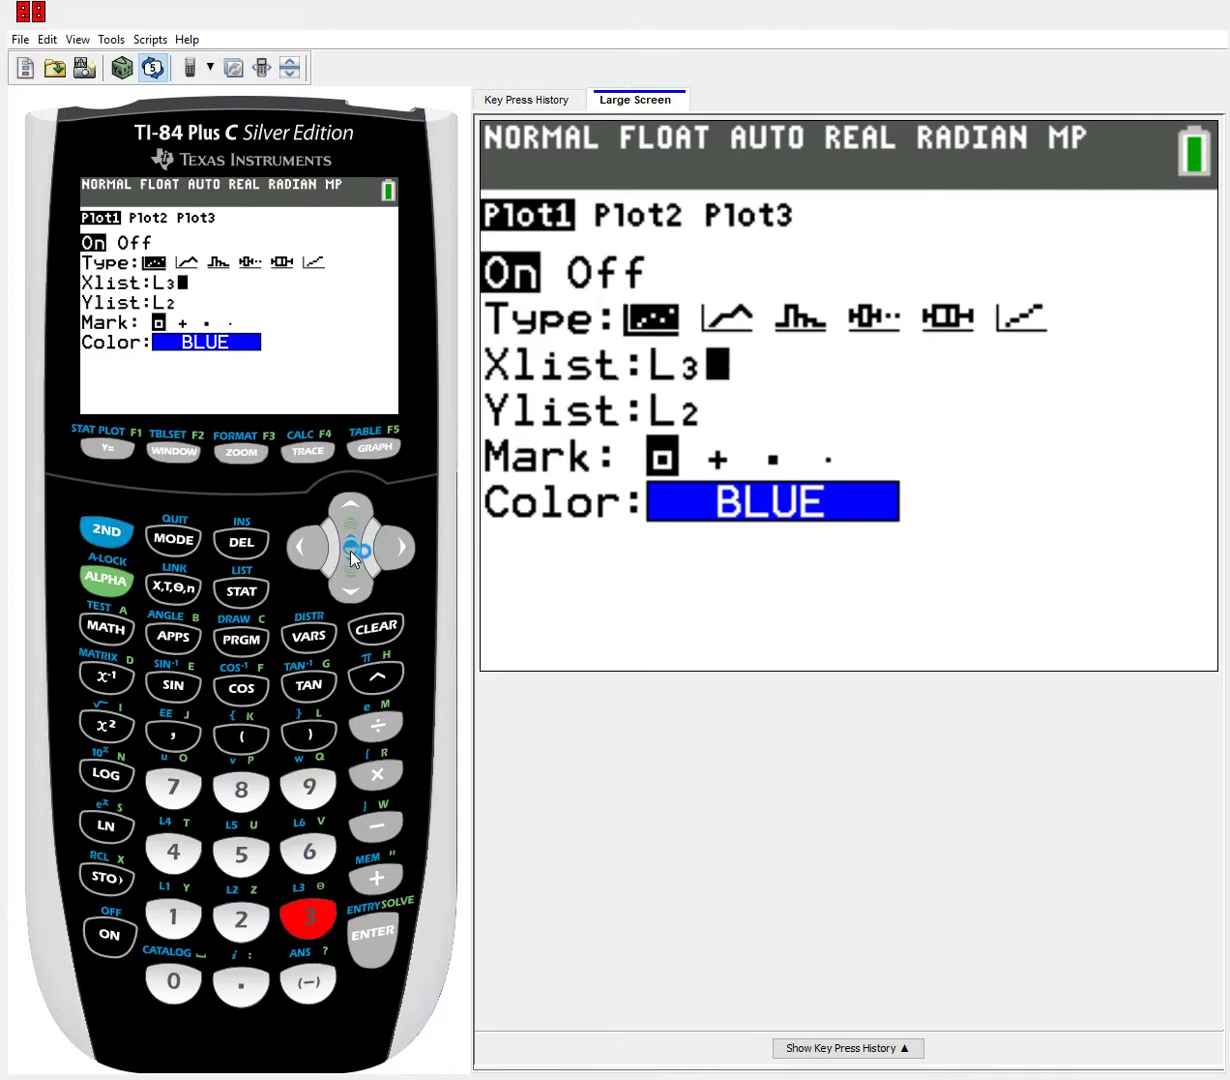
Set the Ylist of Plot1 to L4
click(350, 575)
click(86, 514)
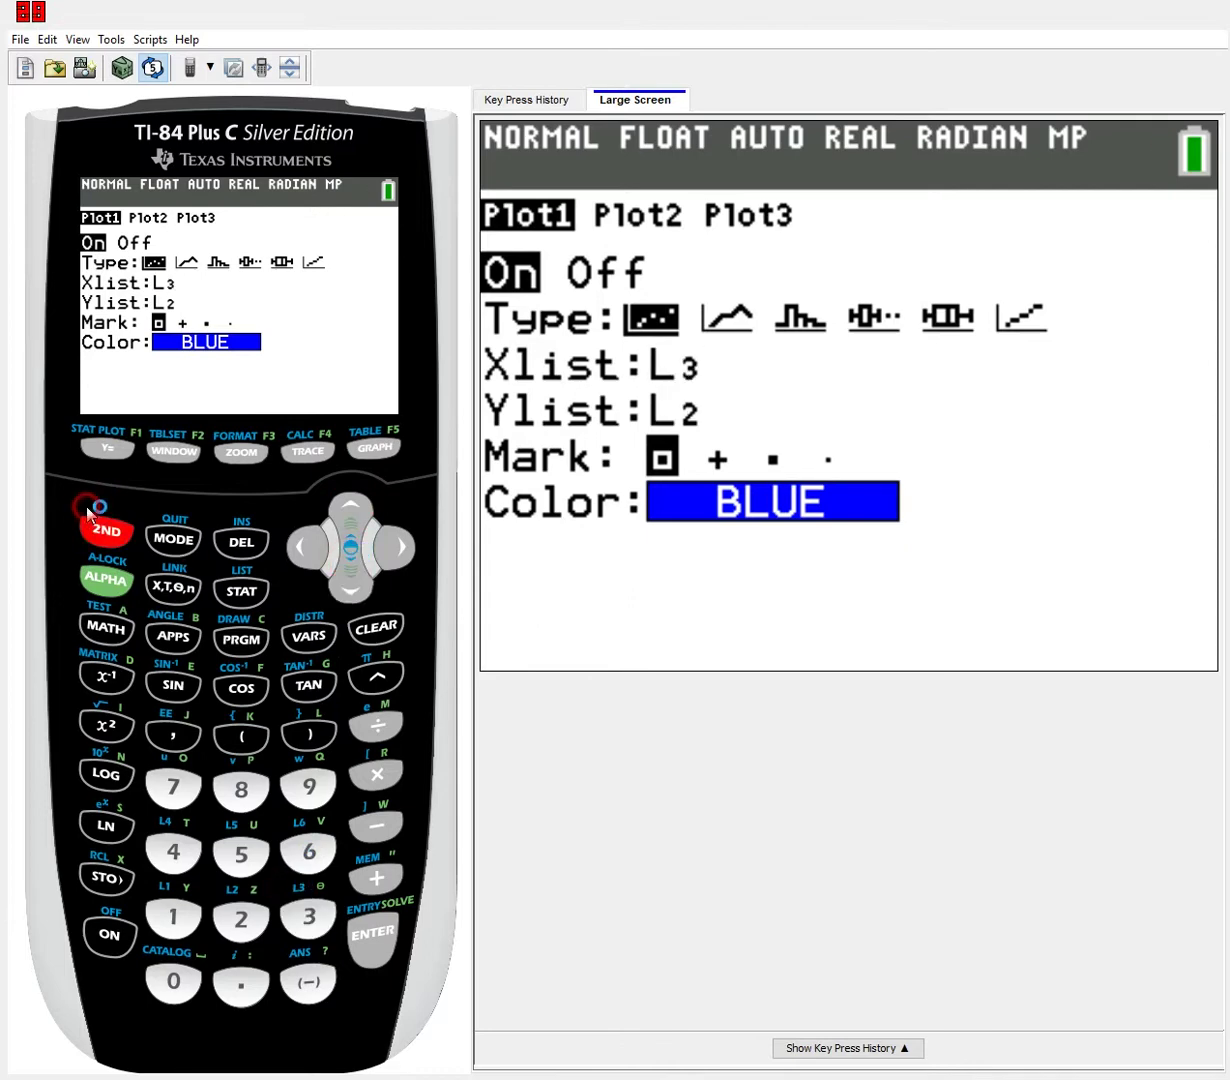
click(170, 836)
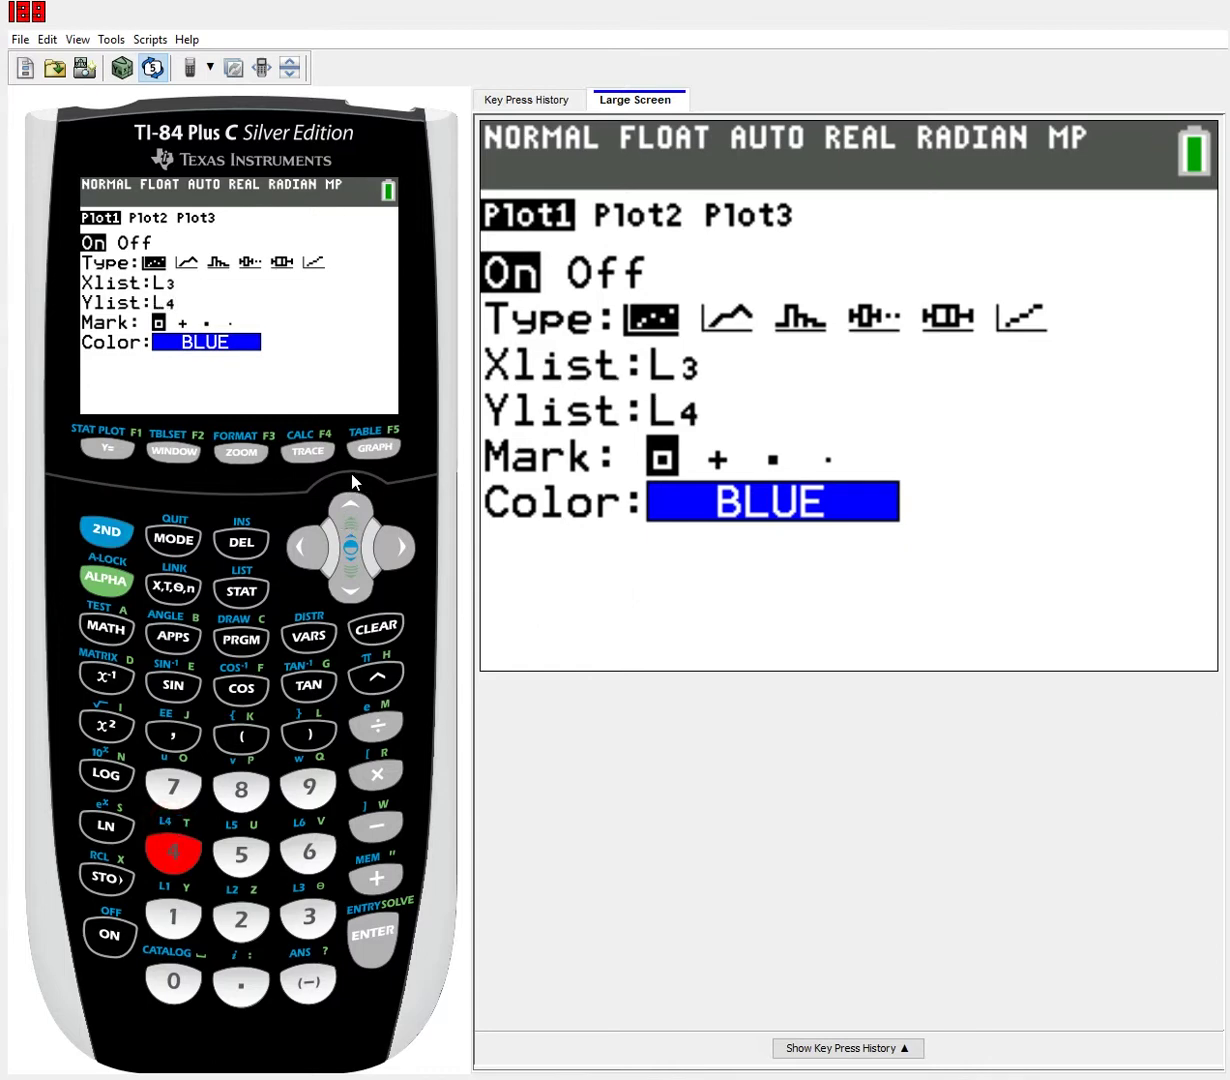
Set the Xlist of Plot1 back to L1
key(Up)
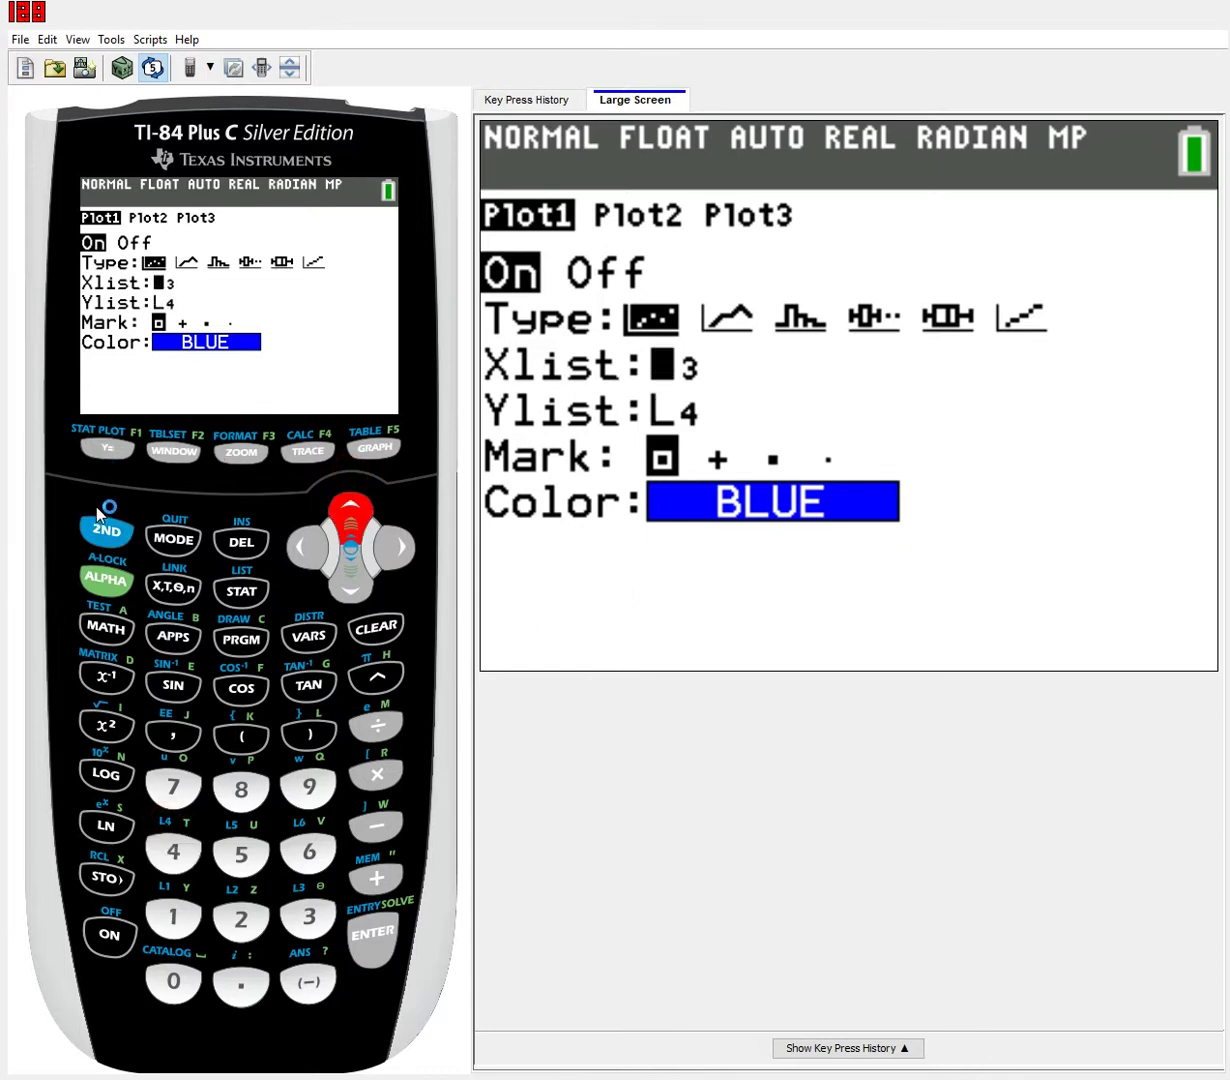
click(106, 530)
click(173, 917)
click(348, 567)
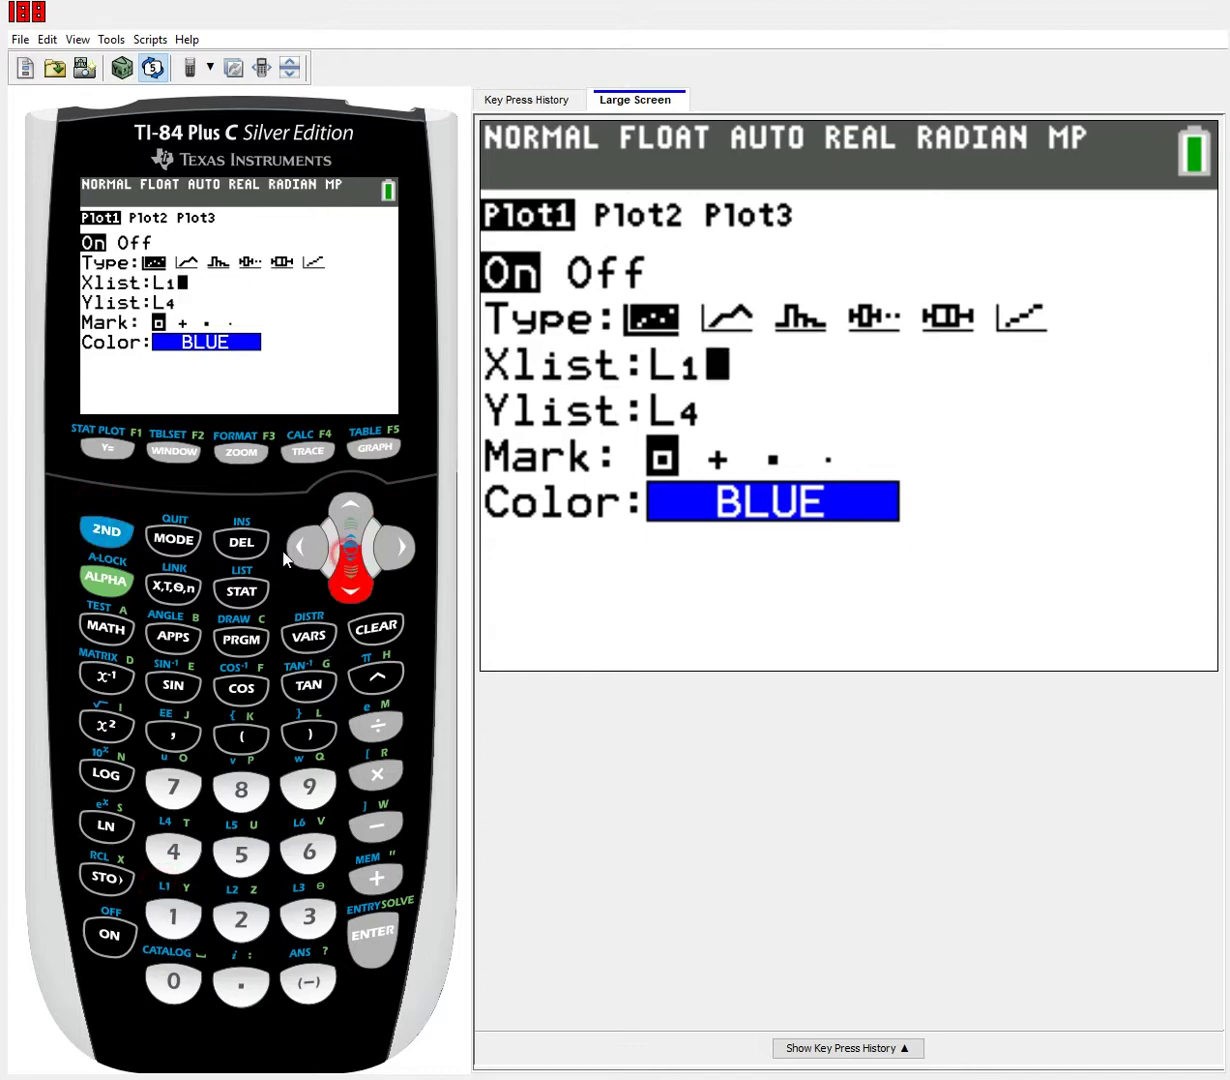
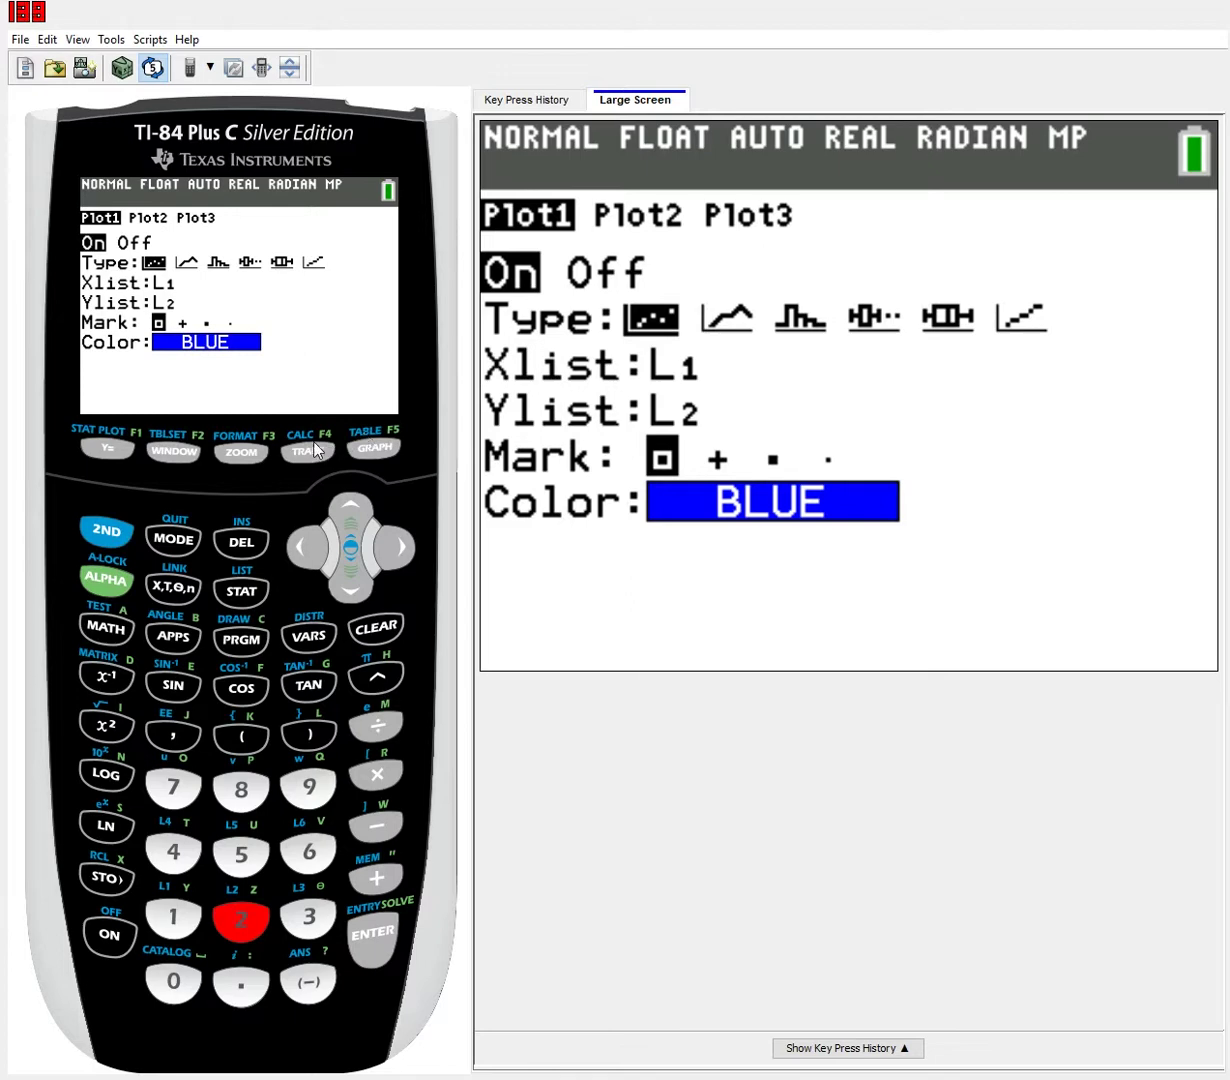
Fit the graph window to the Plot1 scatter plot with ZoomStat
click(232, 434)
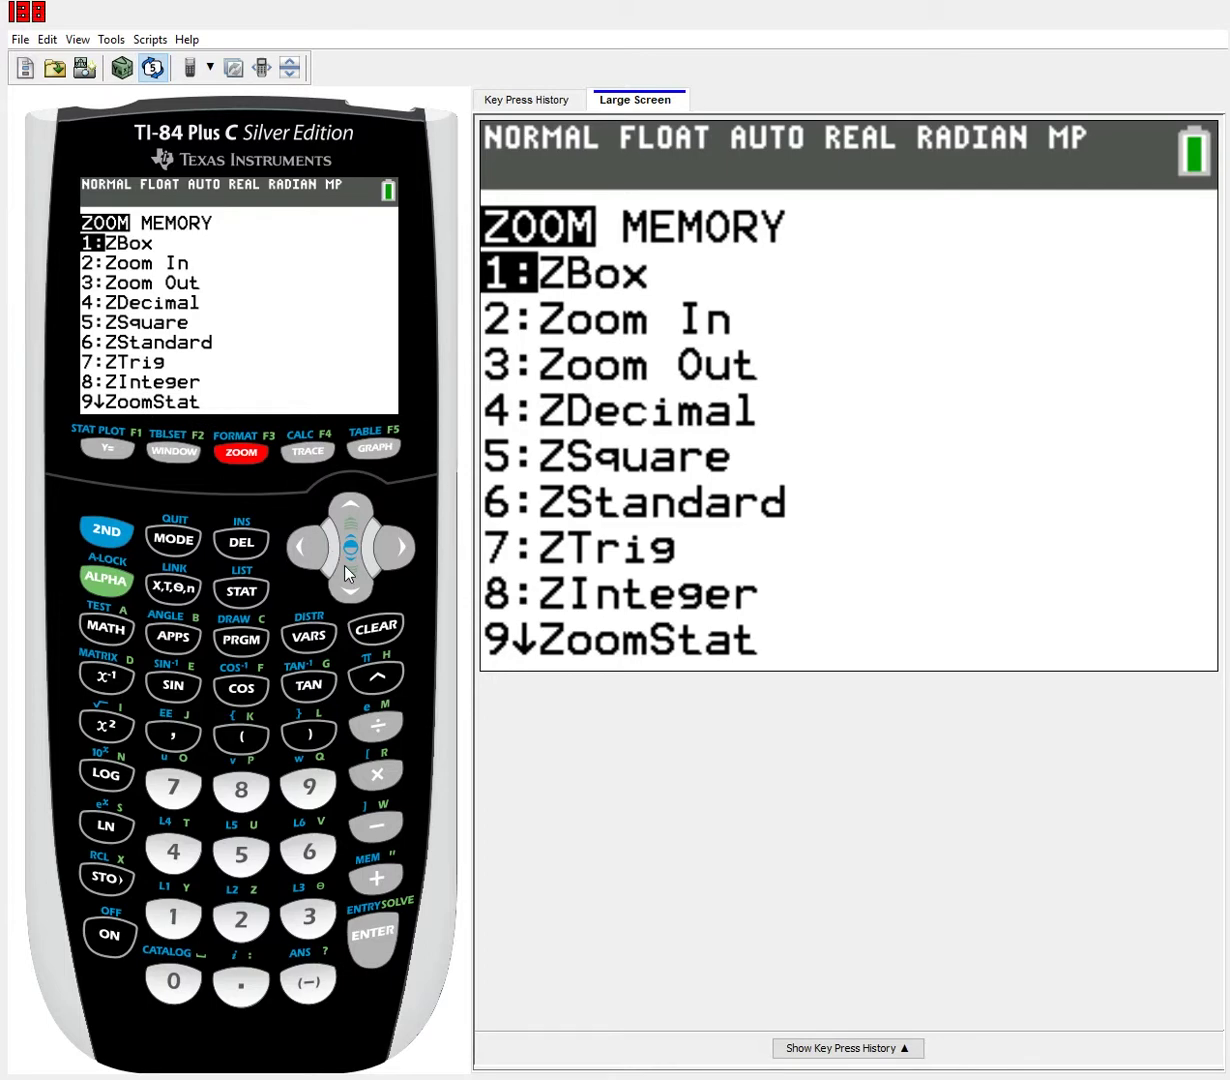
click(298, 785)
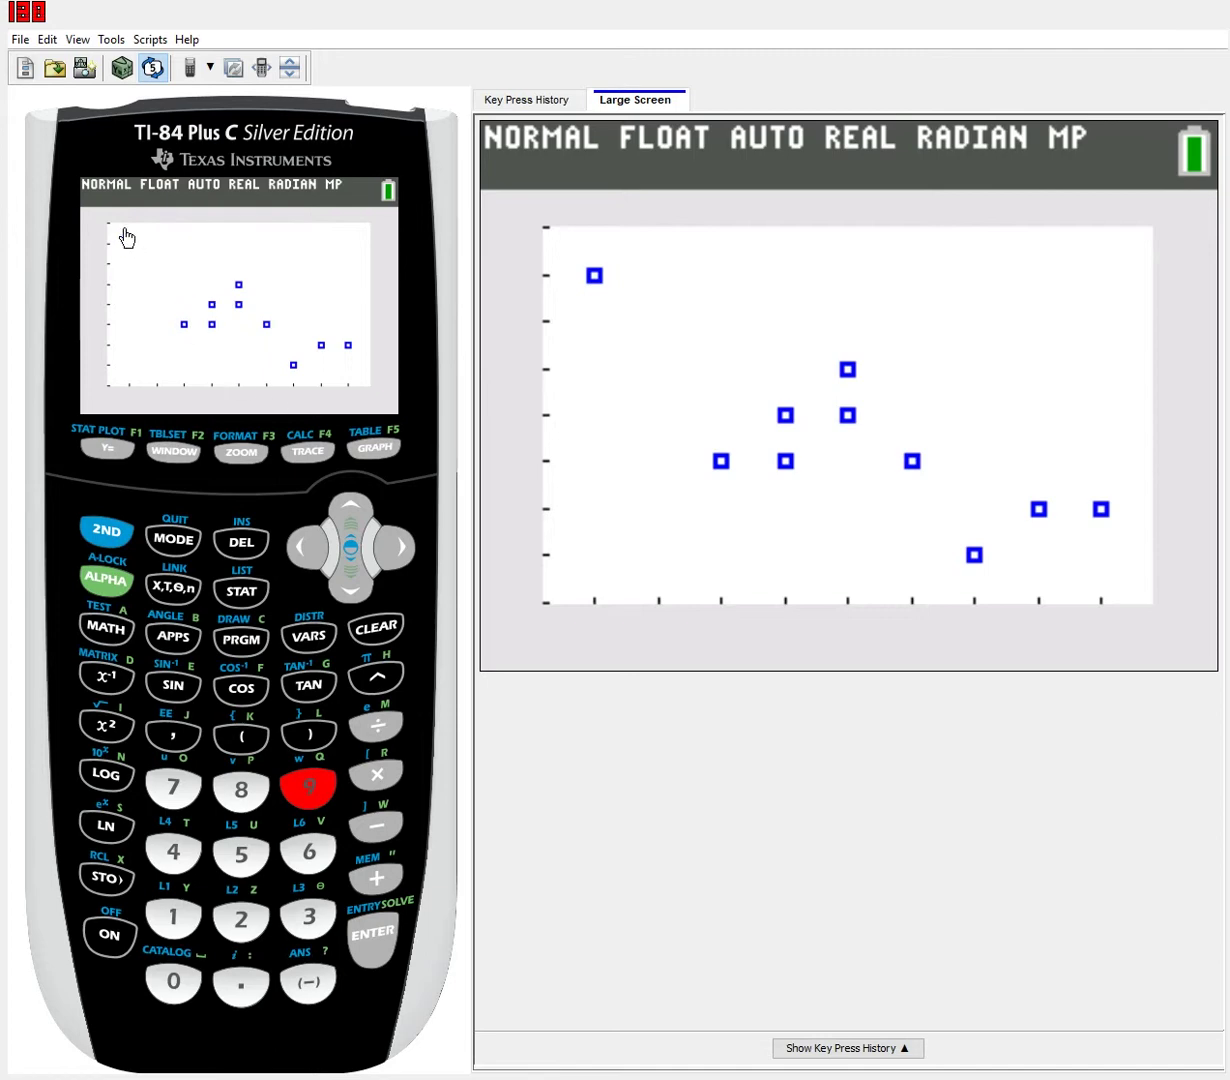
Trace back and forth through the Plot1 points to read their coordinates, and return to the home screen
click(302, 430)
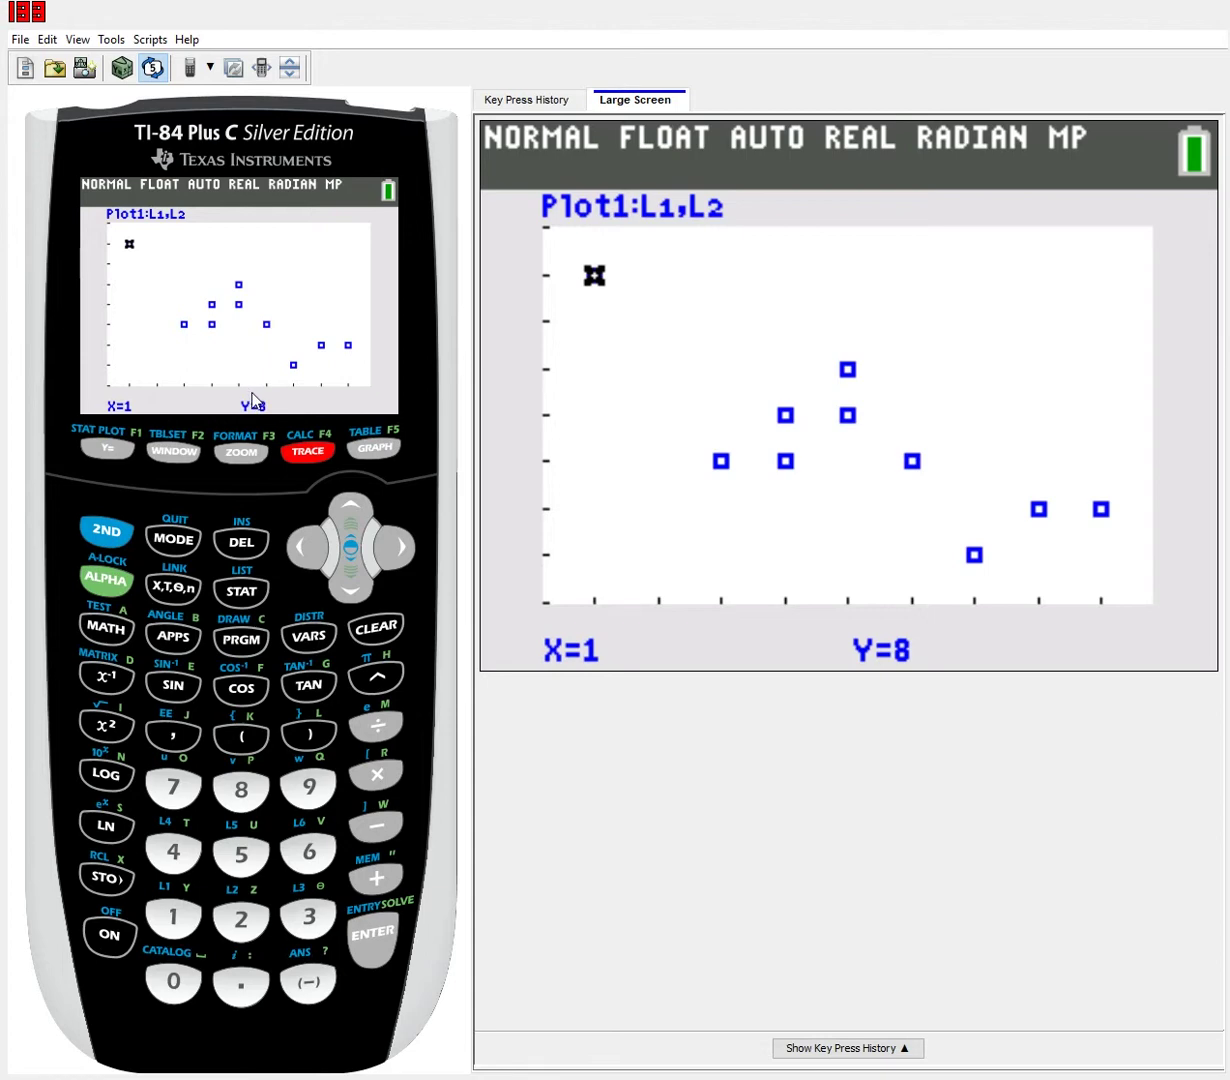
click(386, 524)
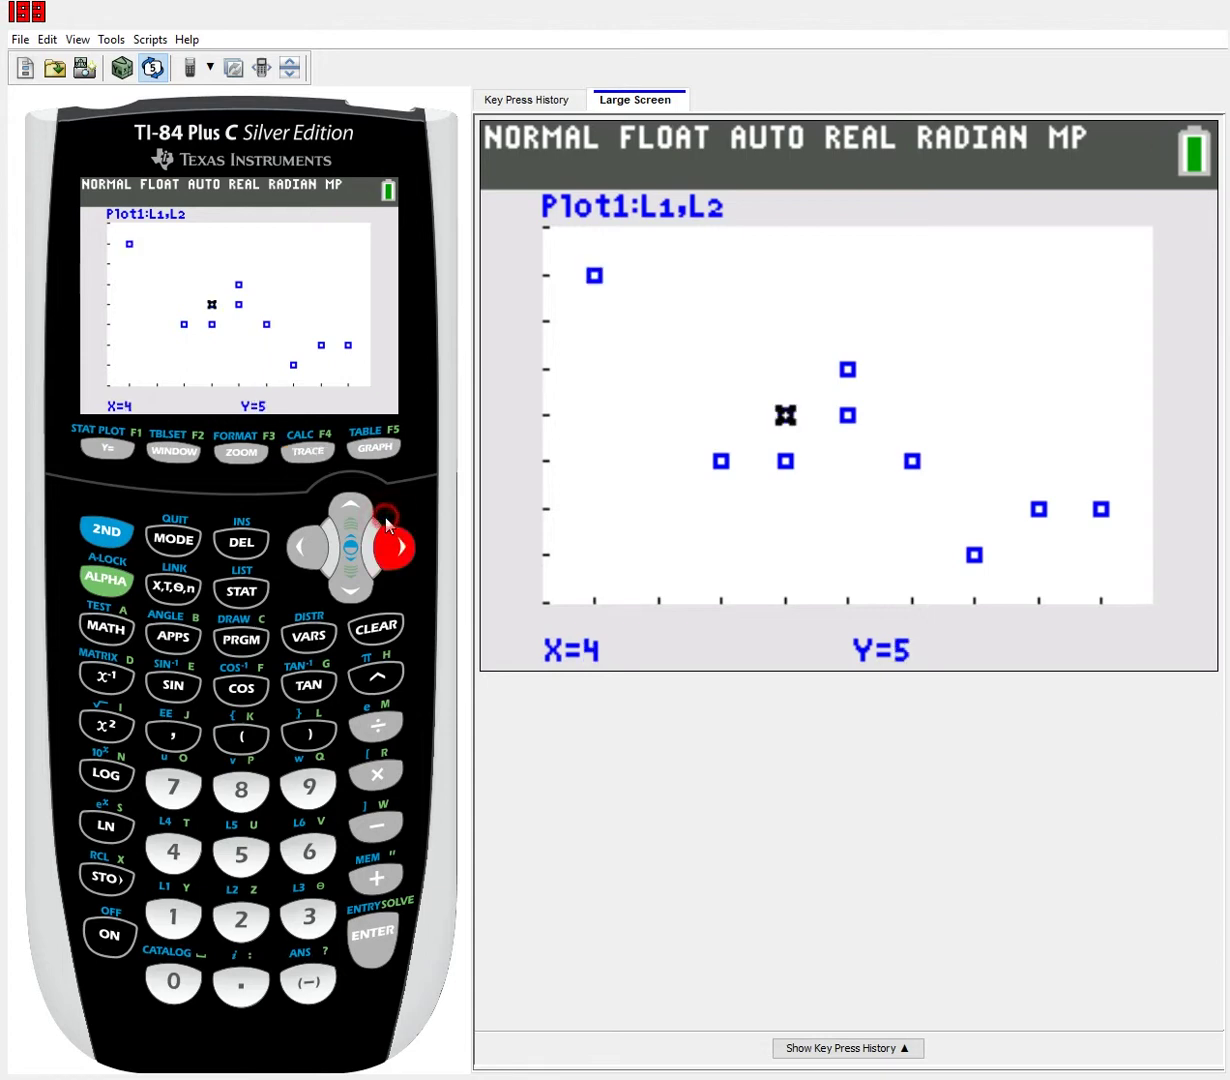
click(386, 524)
click(383, 523)
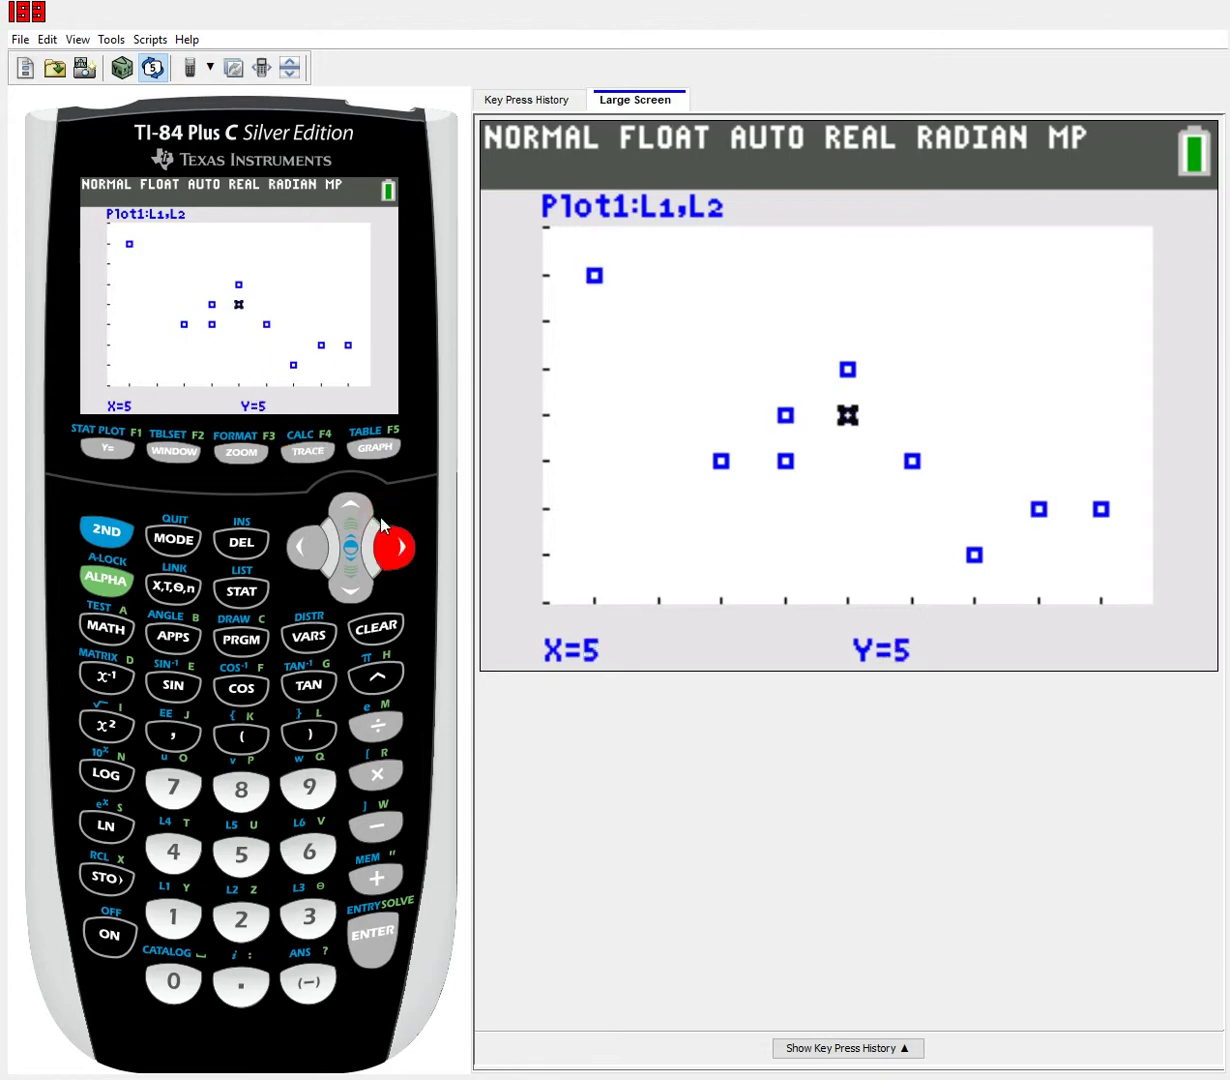
click(301, 522)
click(301, 522)
click(301, 522)
click(301, 522)
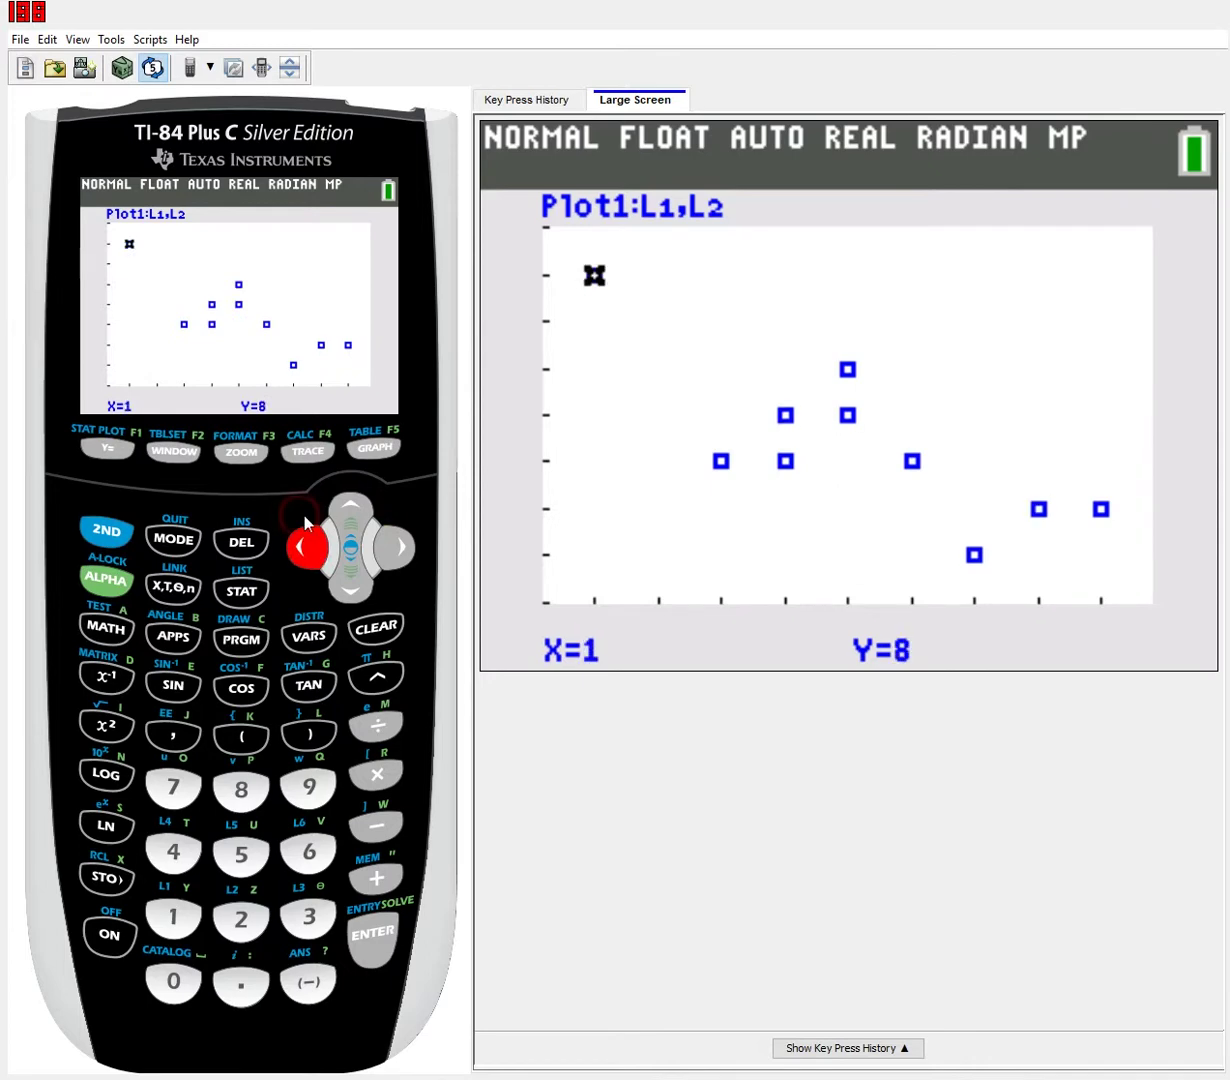
click(395, 523)
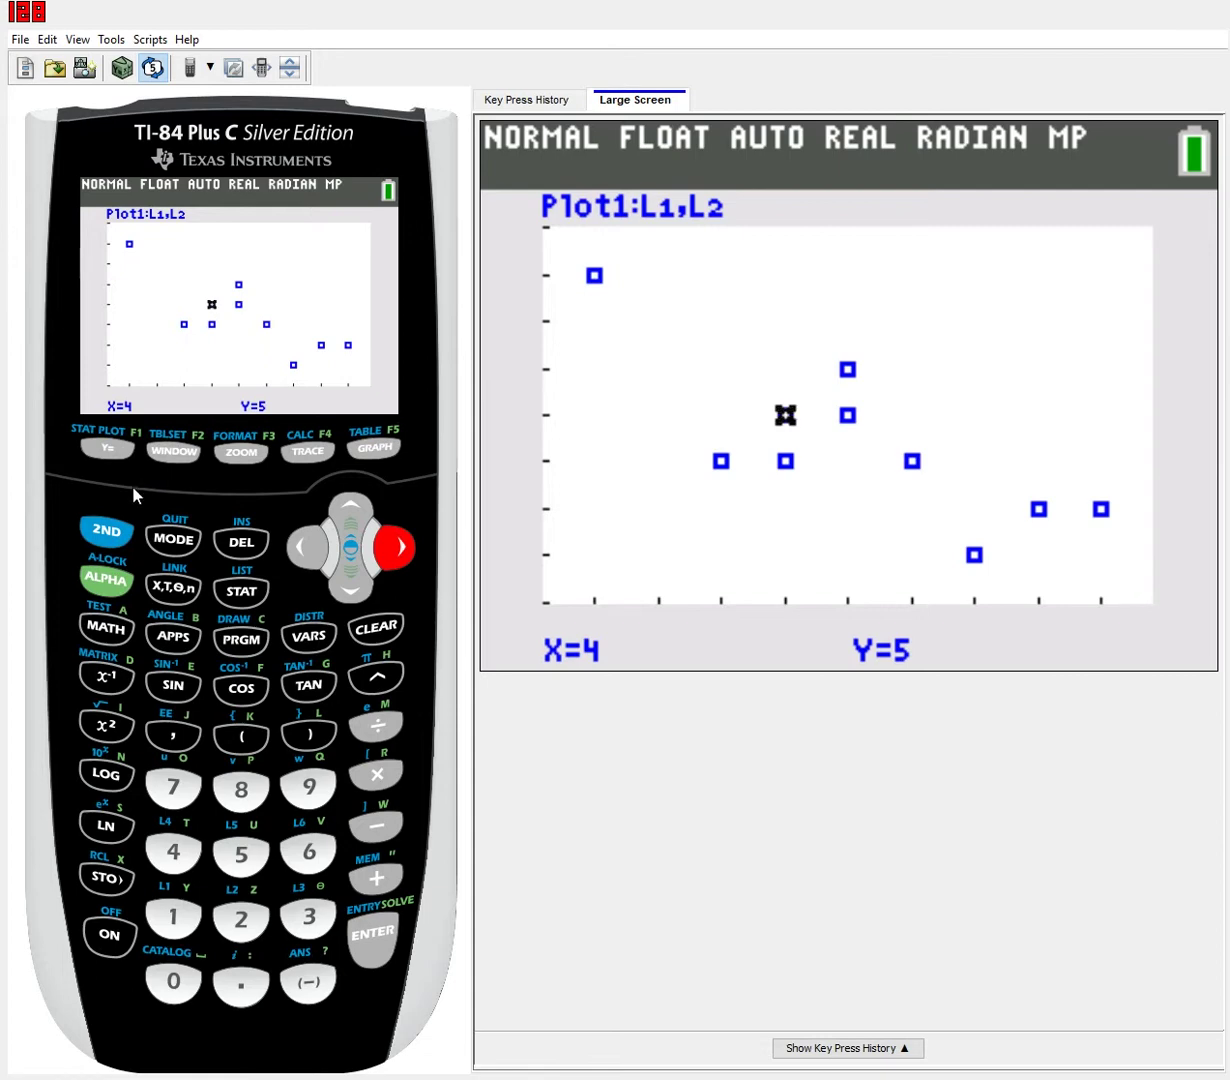
click(107, 529)
click(172, 536)
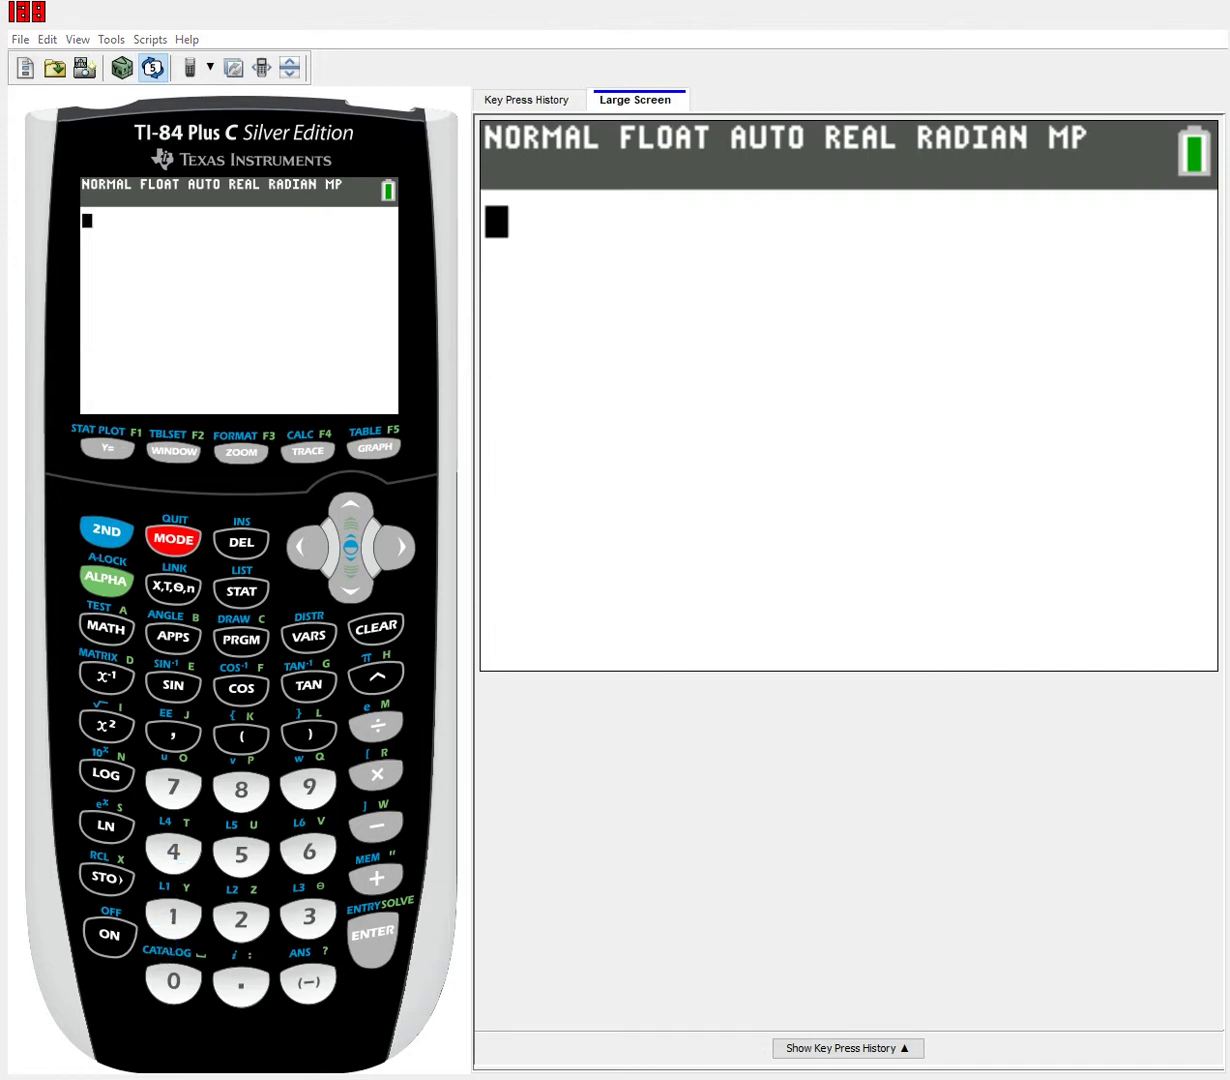
Run the DiagnosticOn command from the catalog and clear the home screen
click(102, 527)
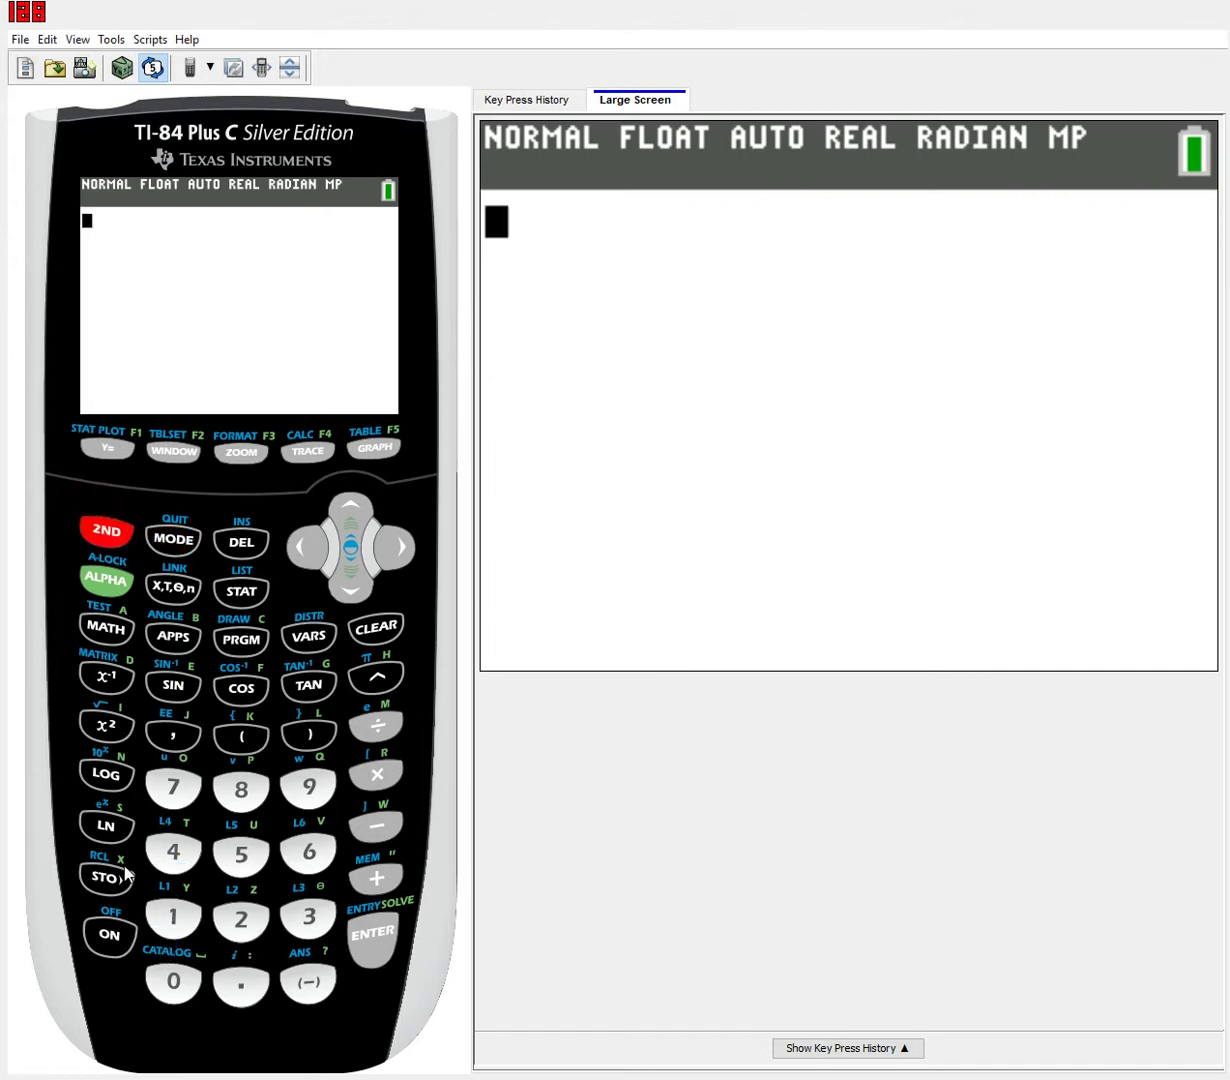
click(170, 980)
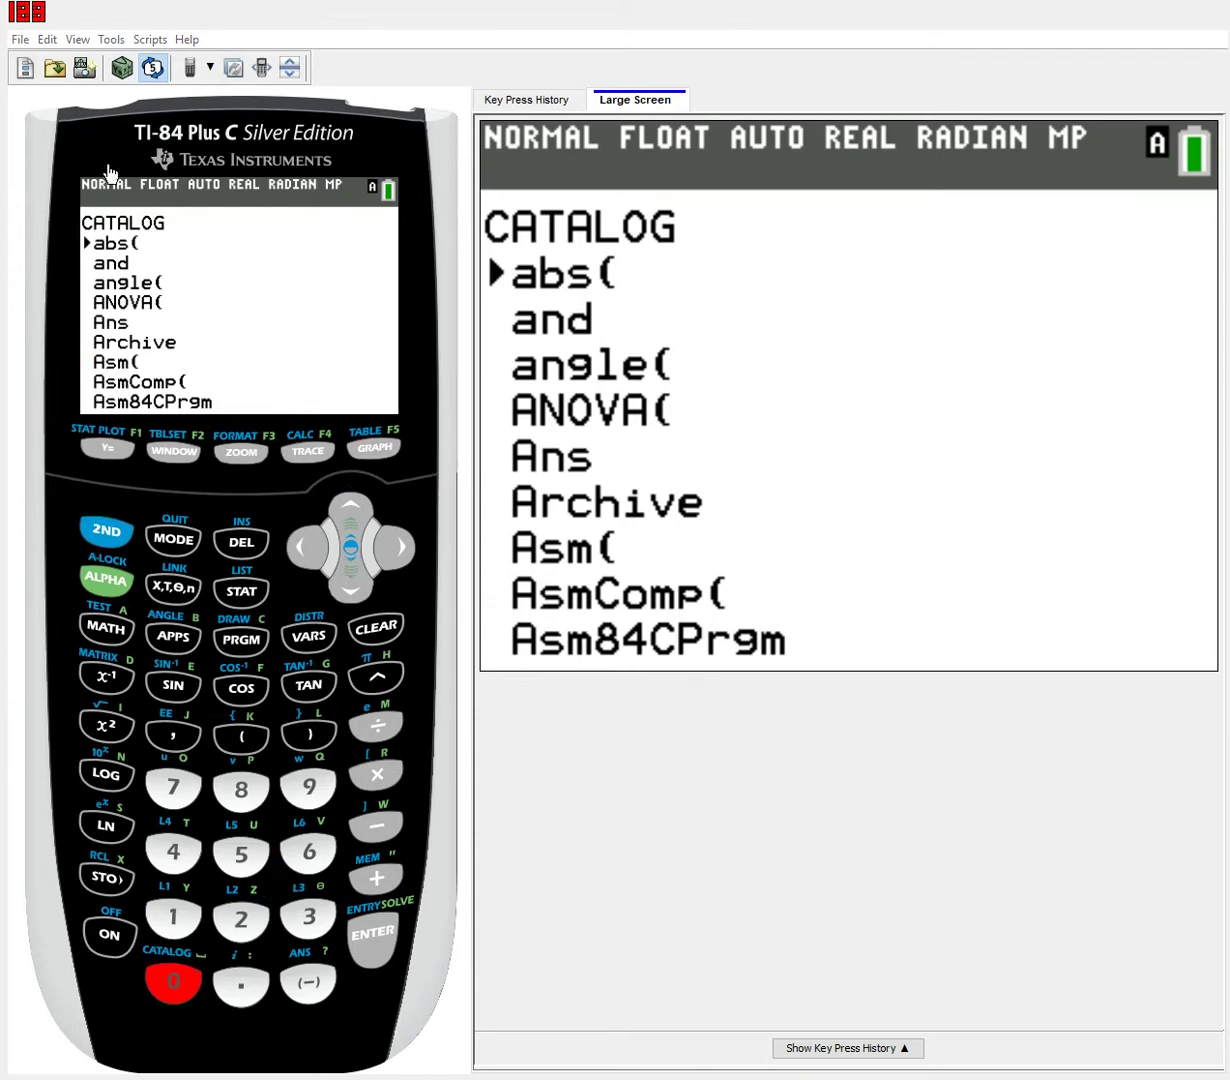
click(106, 675)
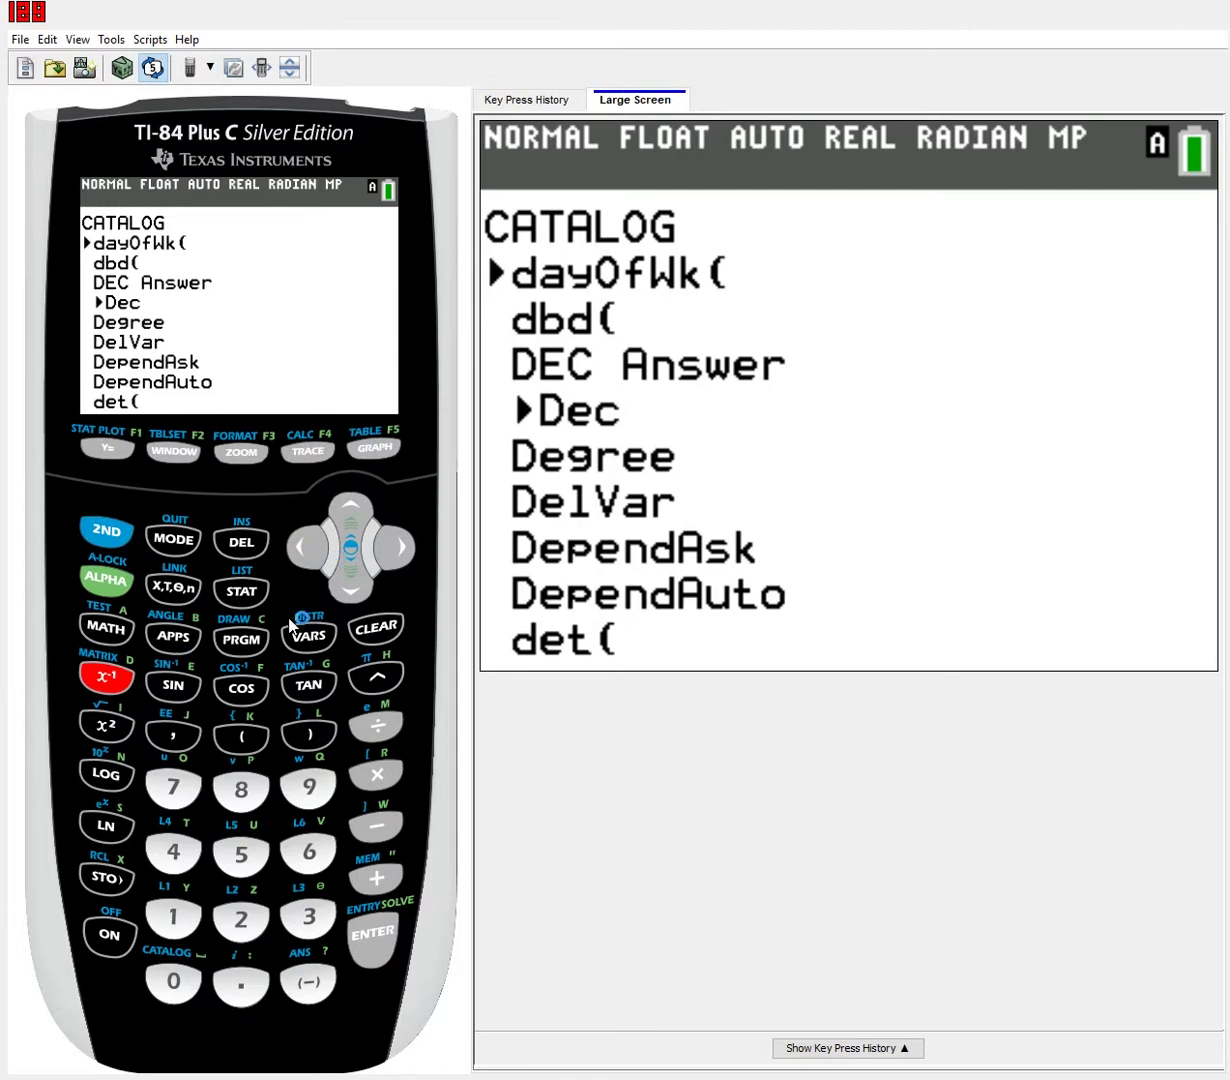
click(349, 564)
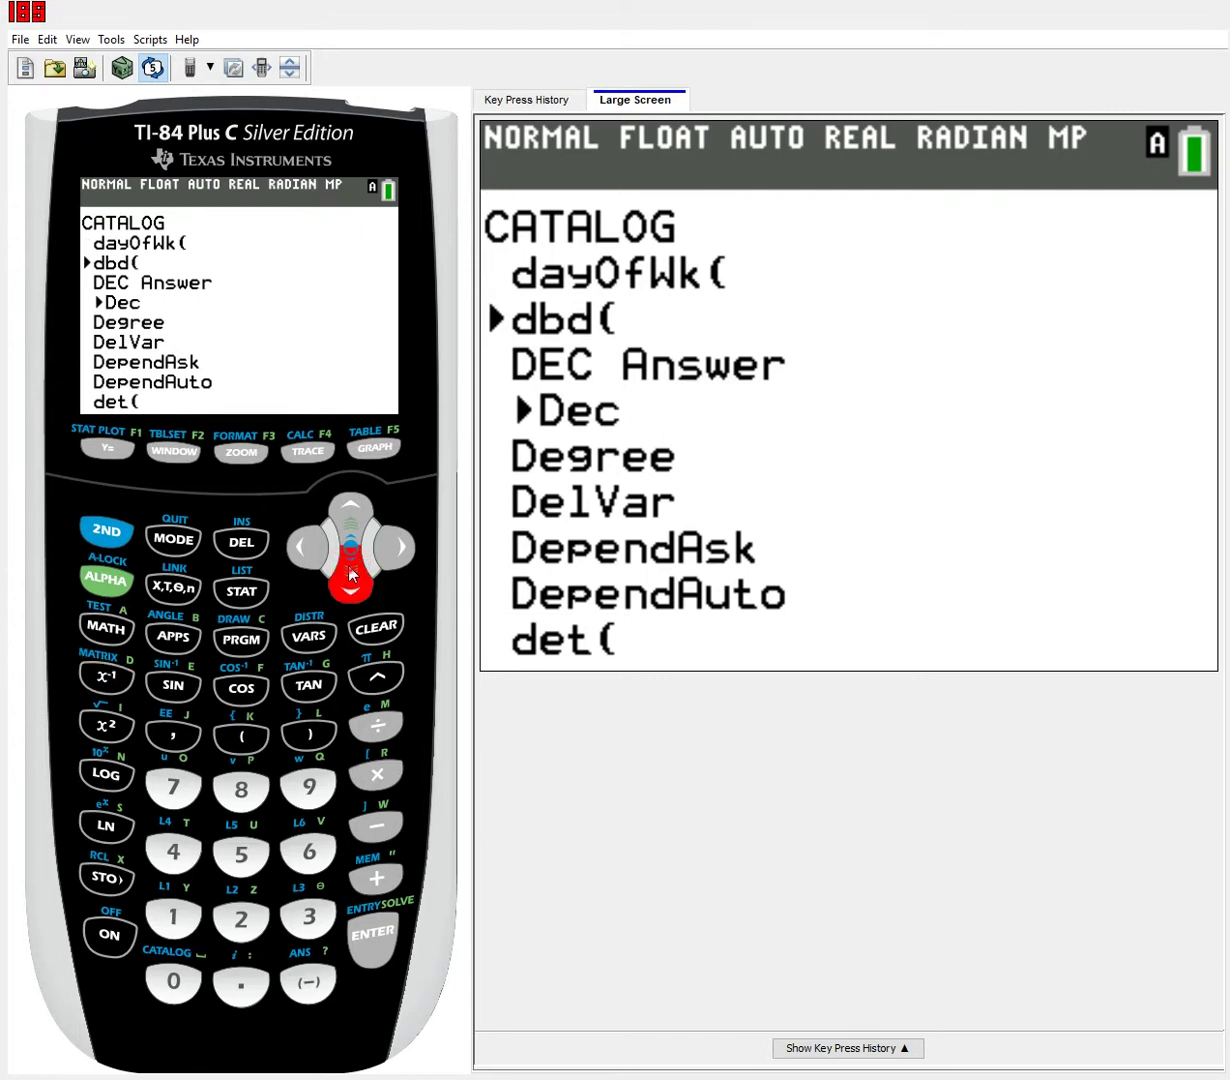
click(349, 567)
click(348, 569)
click(348, 569)
click(348, 569)
click(348, 569)
click(348, 569)
click(343, 567)
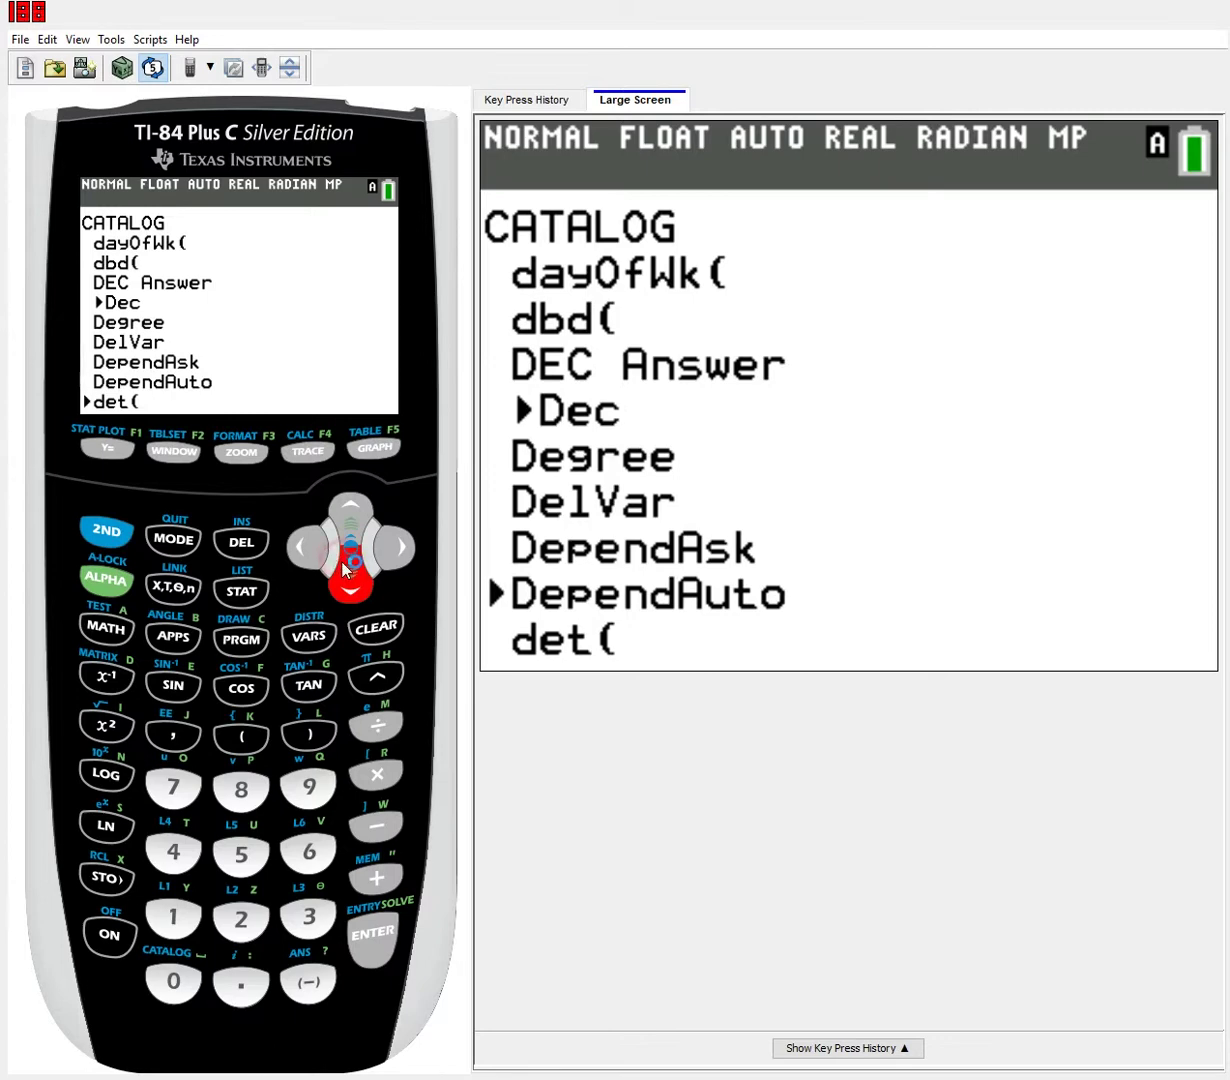
click(343, 568)
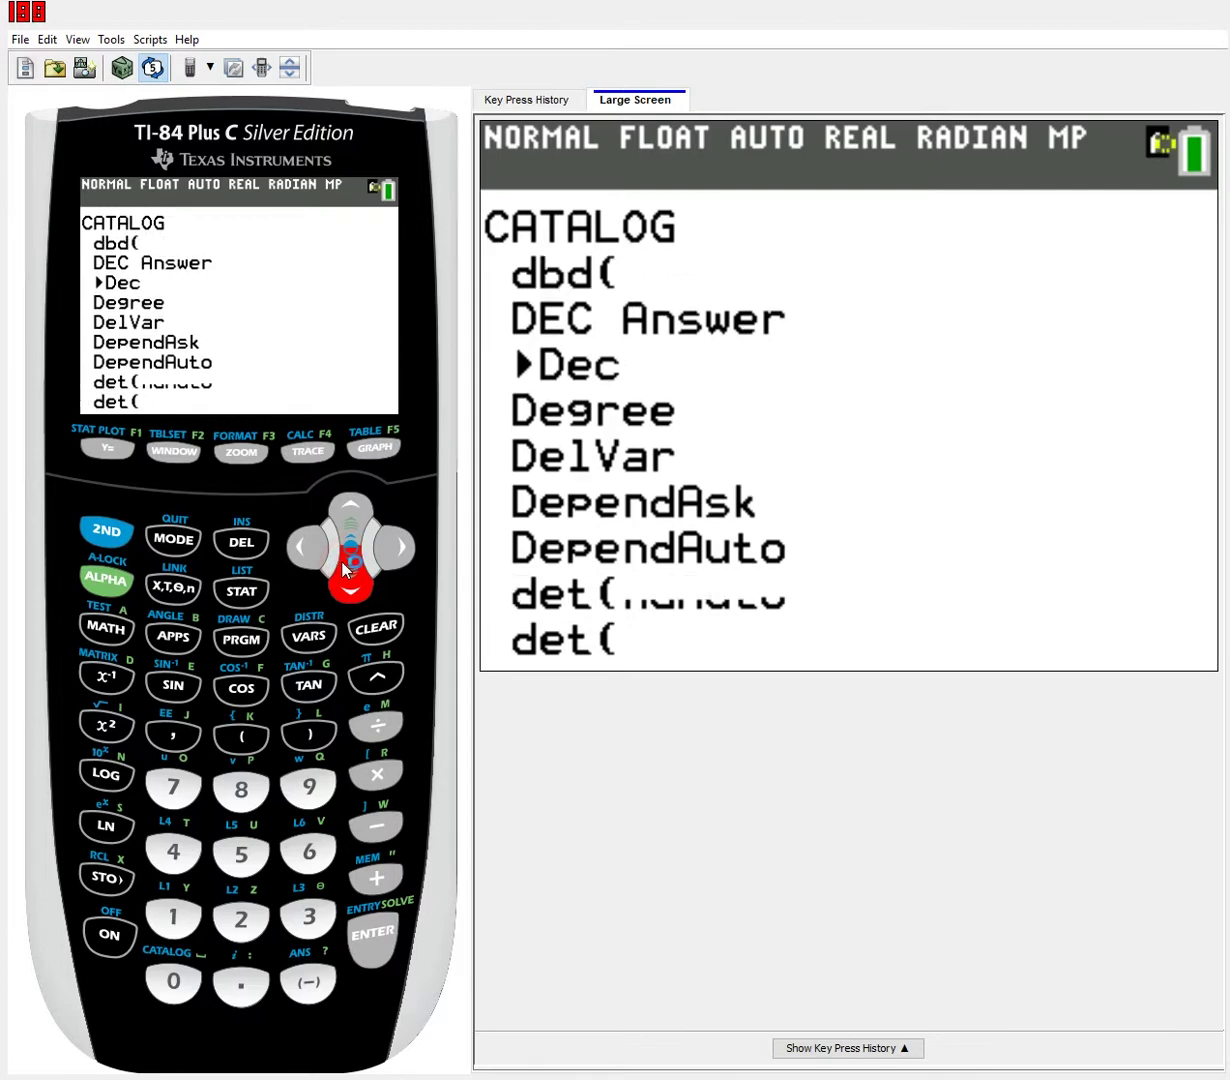
click(343, 568)
click(338, 540)
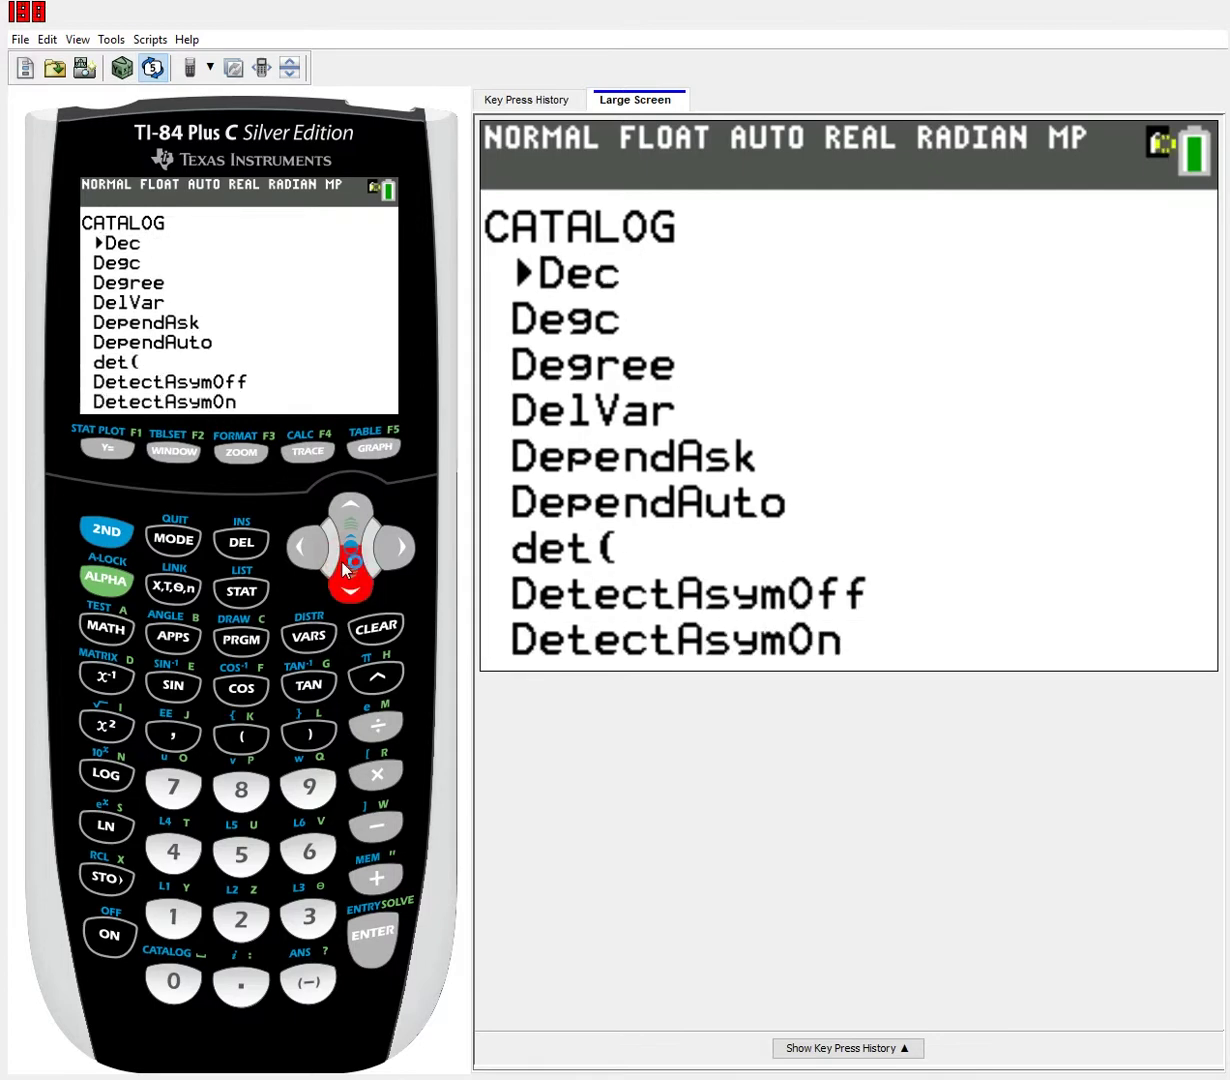
click(338, 540)
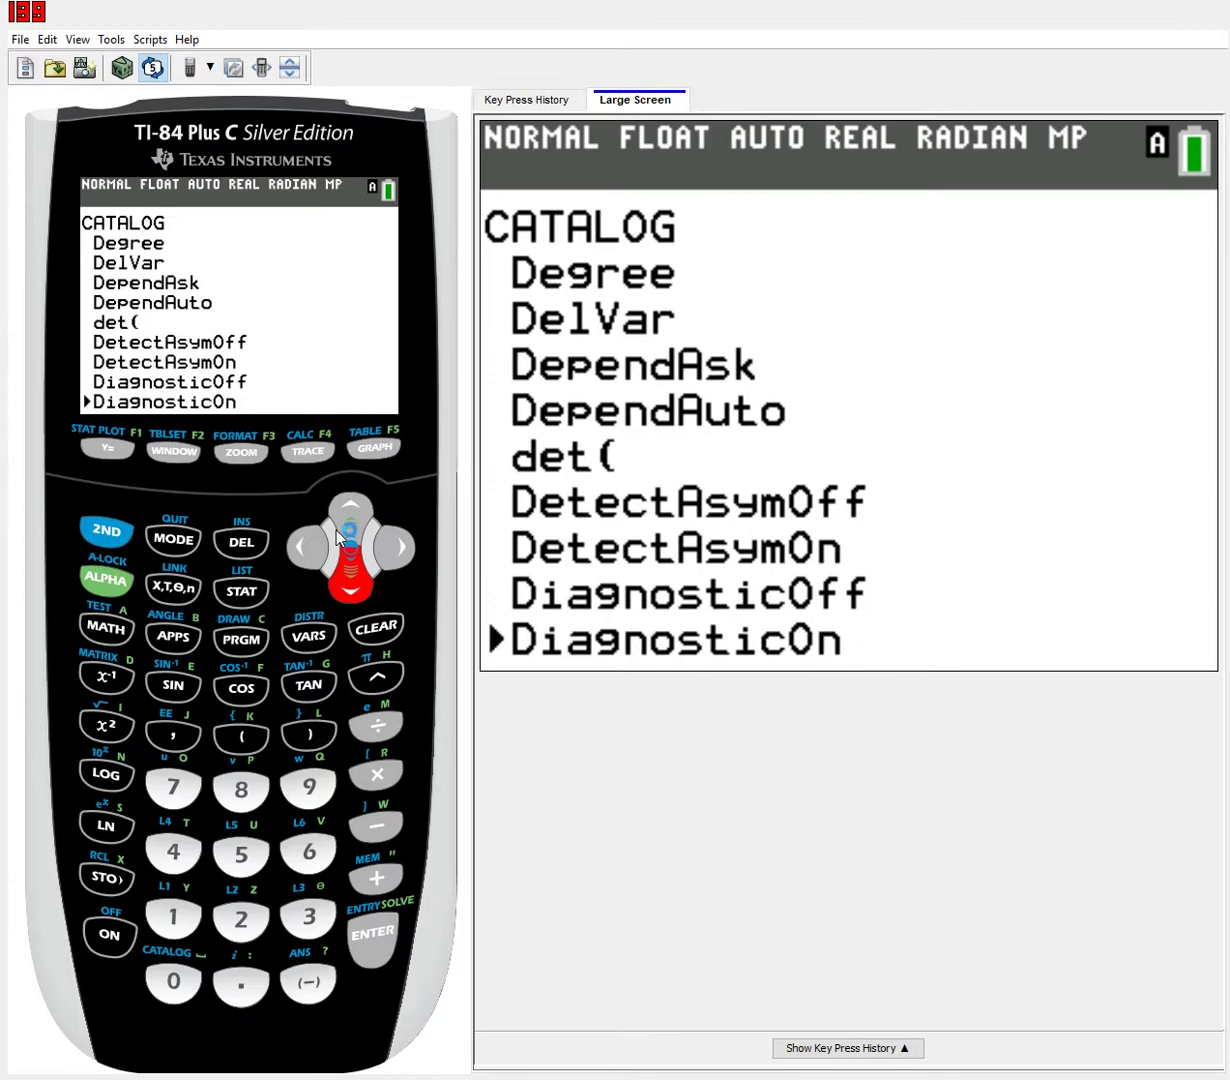
click(344, 492)
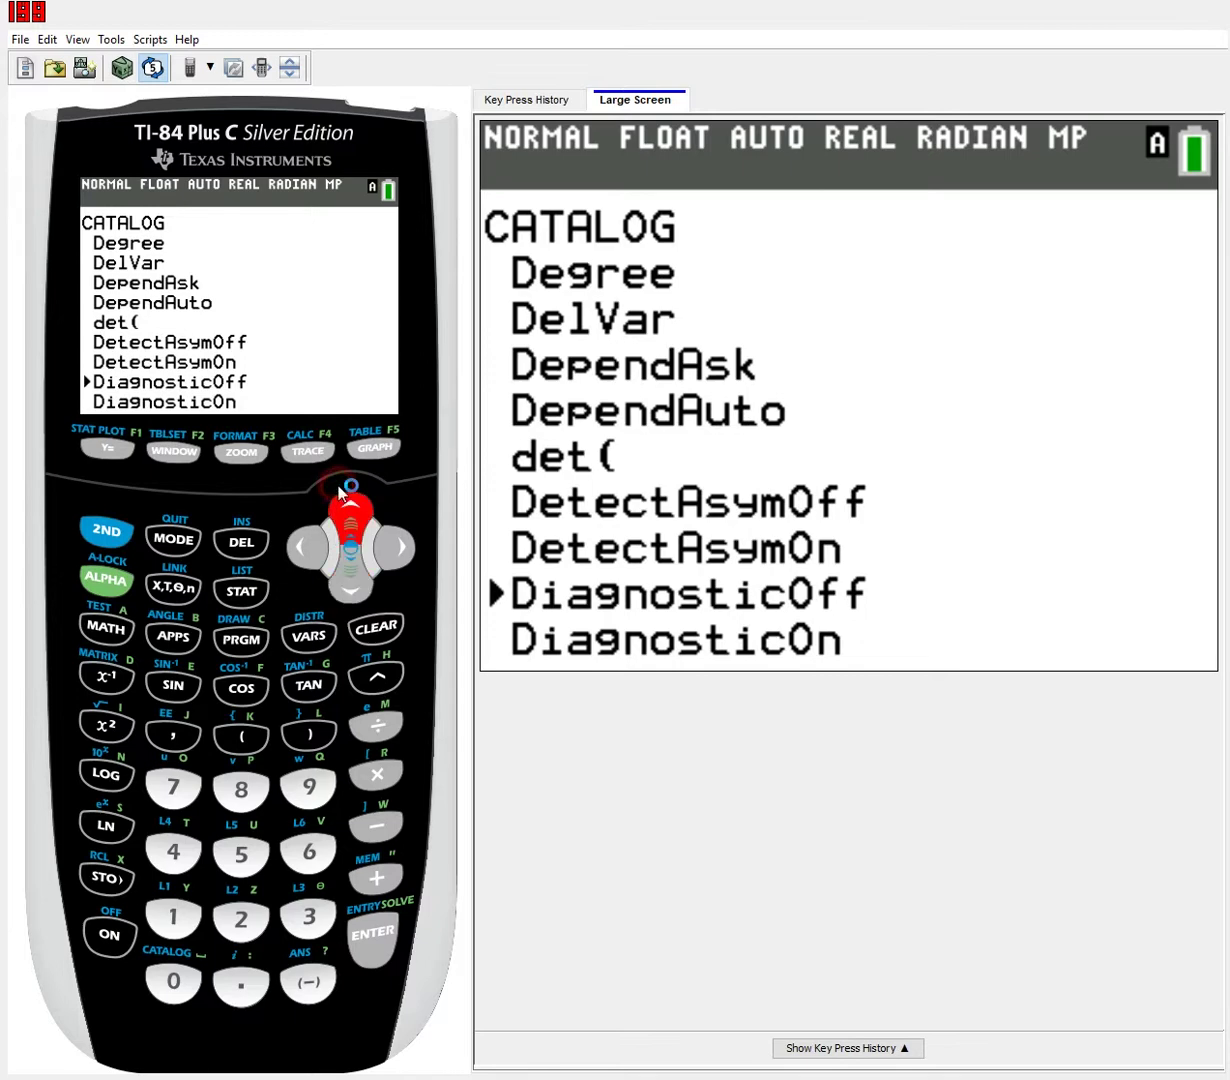
click(338, 562)
key(Up)
click(336, 566)
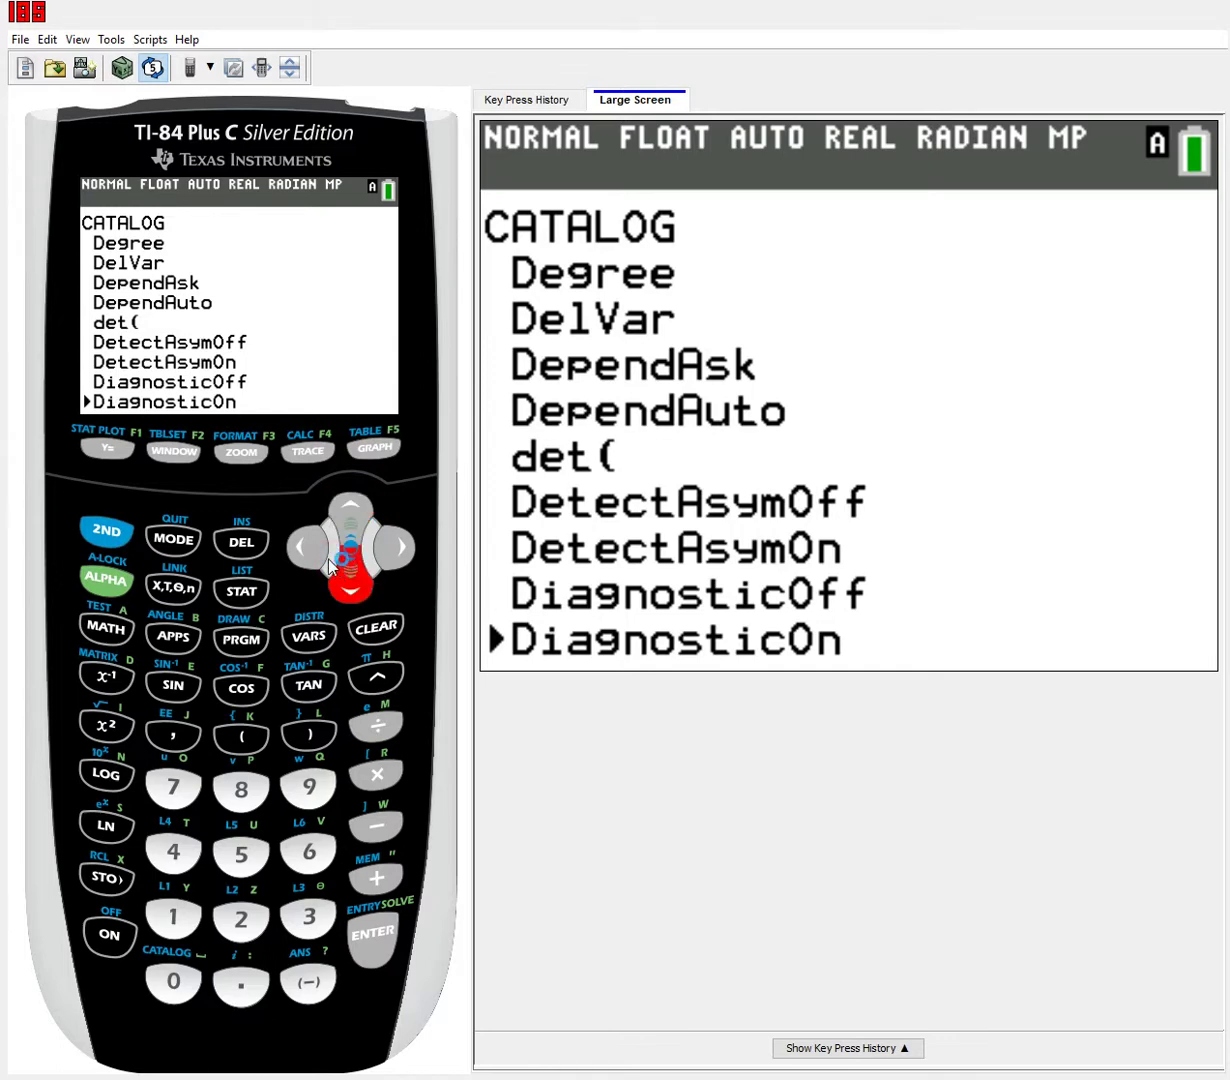
click(360, 911)
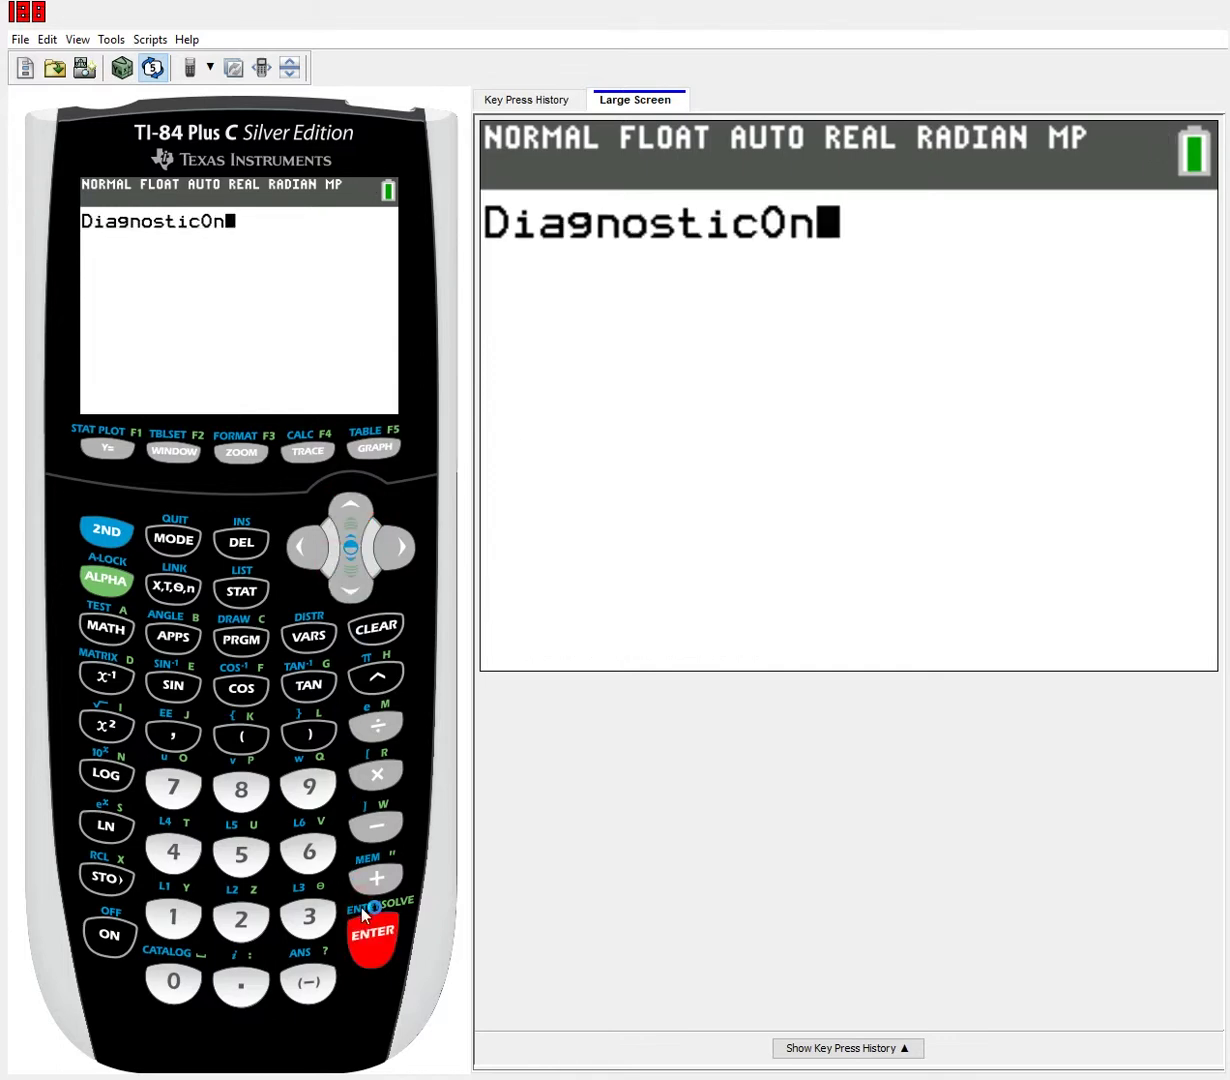
click(362, 916)
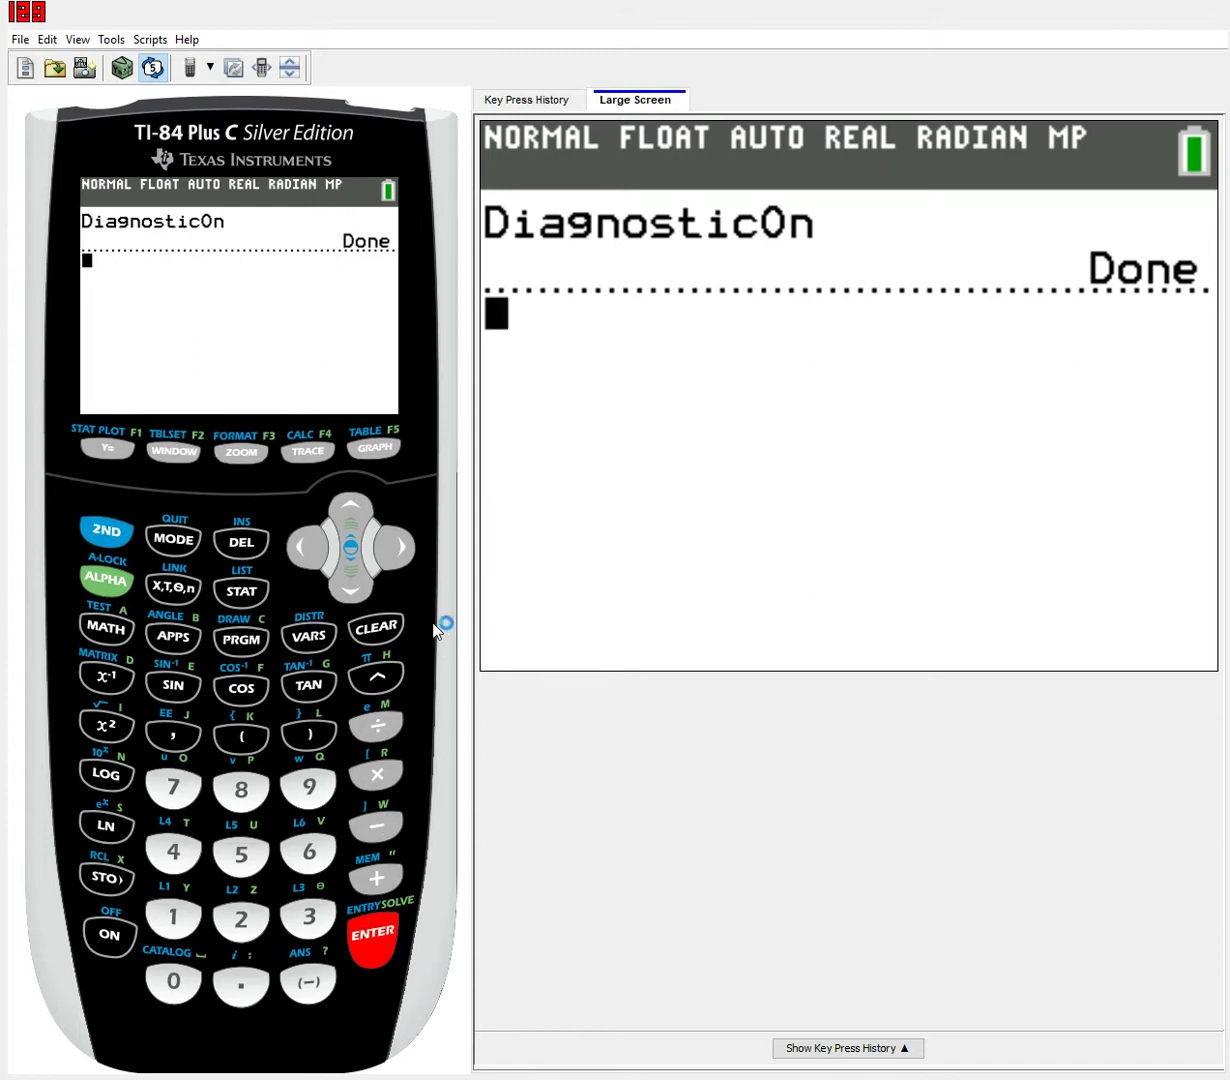
click(374, 618)
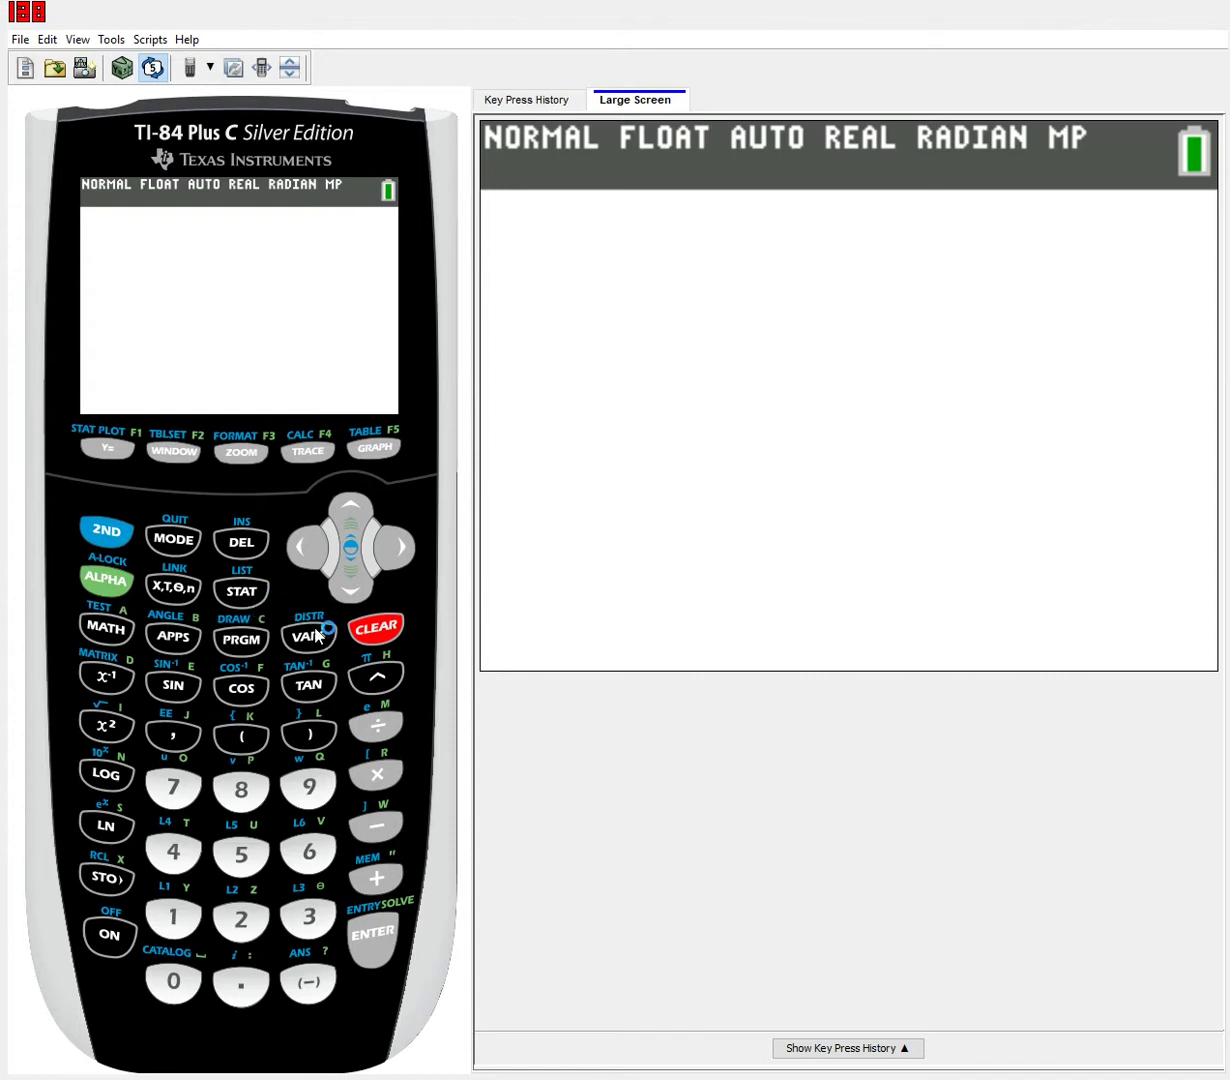
Open the setup of the LinReg(ax+b) statistics calculation
click(240, 580)
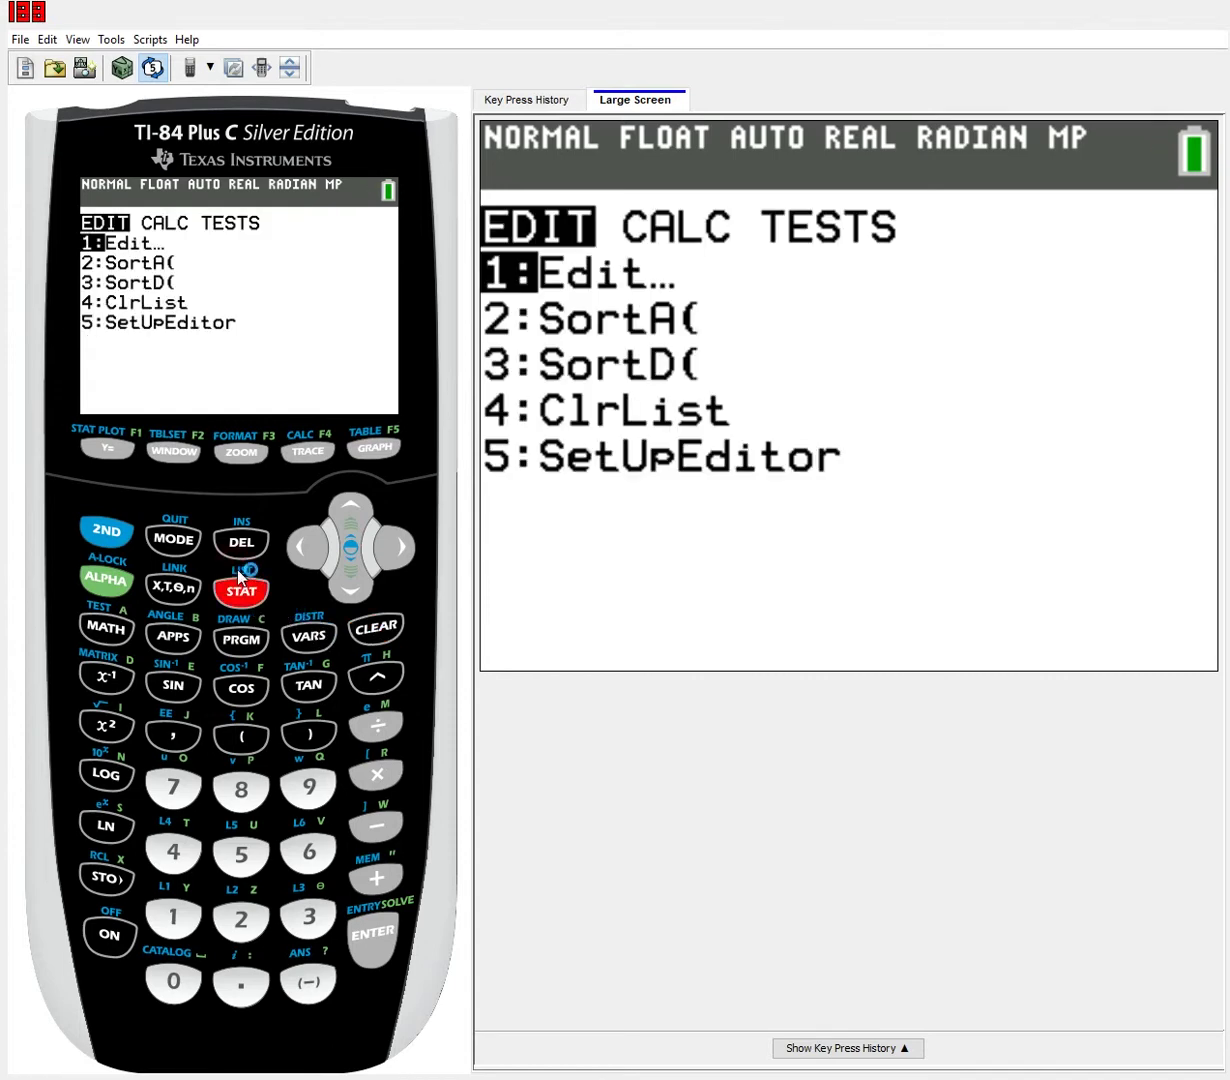
click(396, 545)
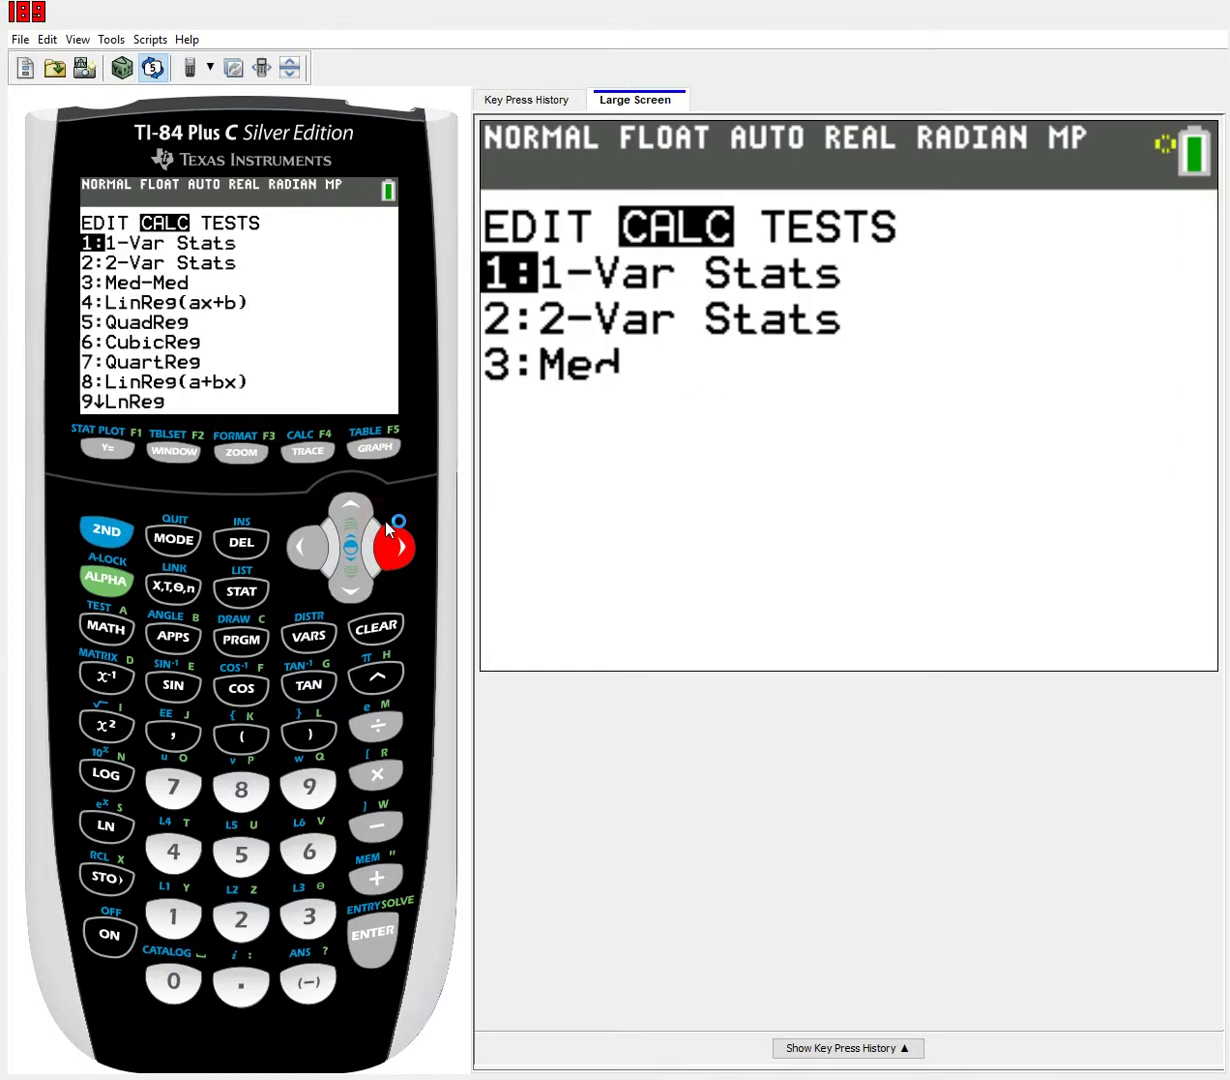
click(355, 566)
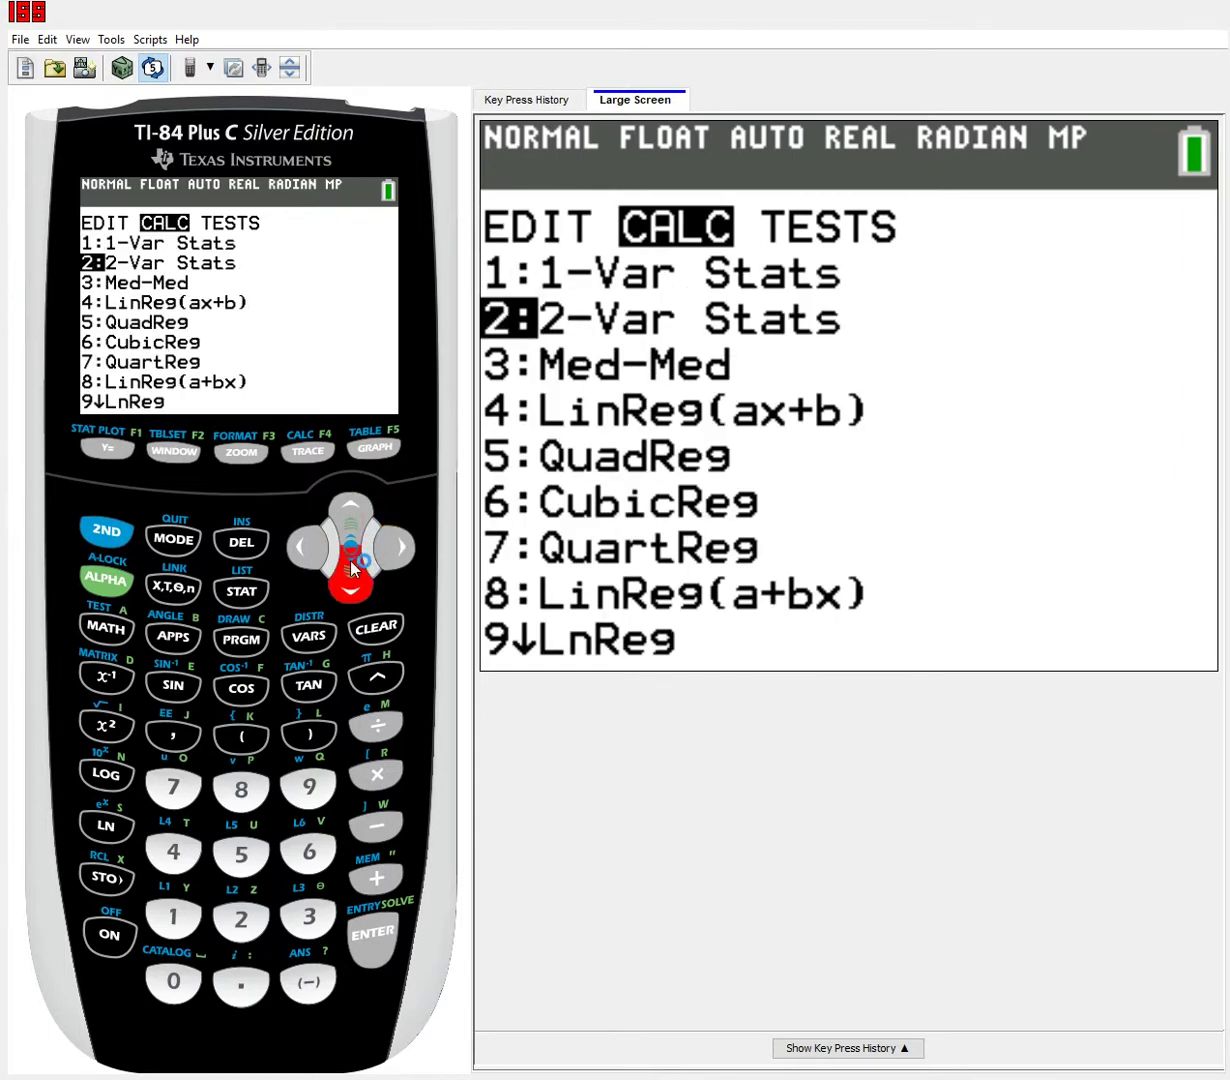
click(352, 568)
click(352, 568)
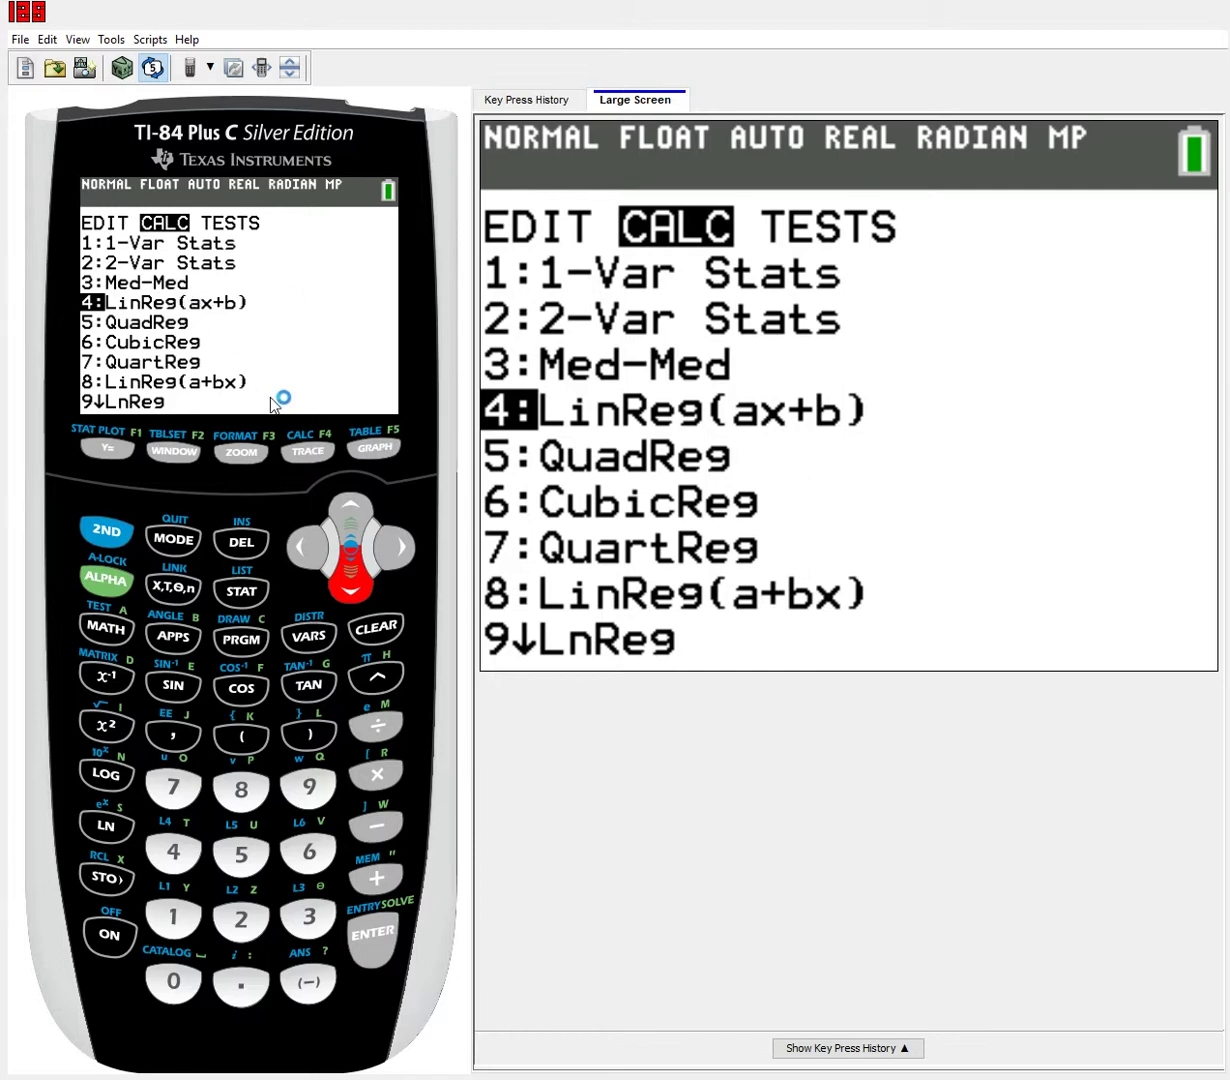
click(371, 928)
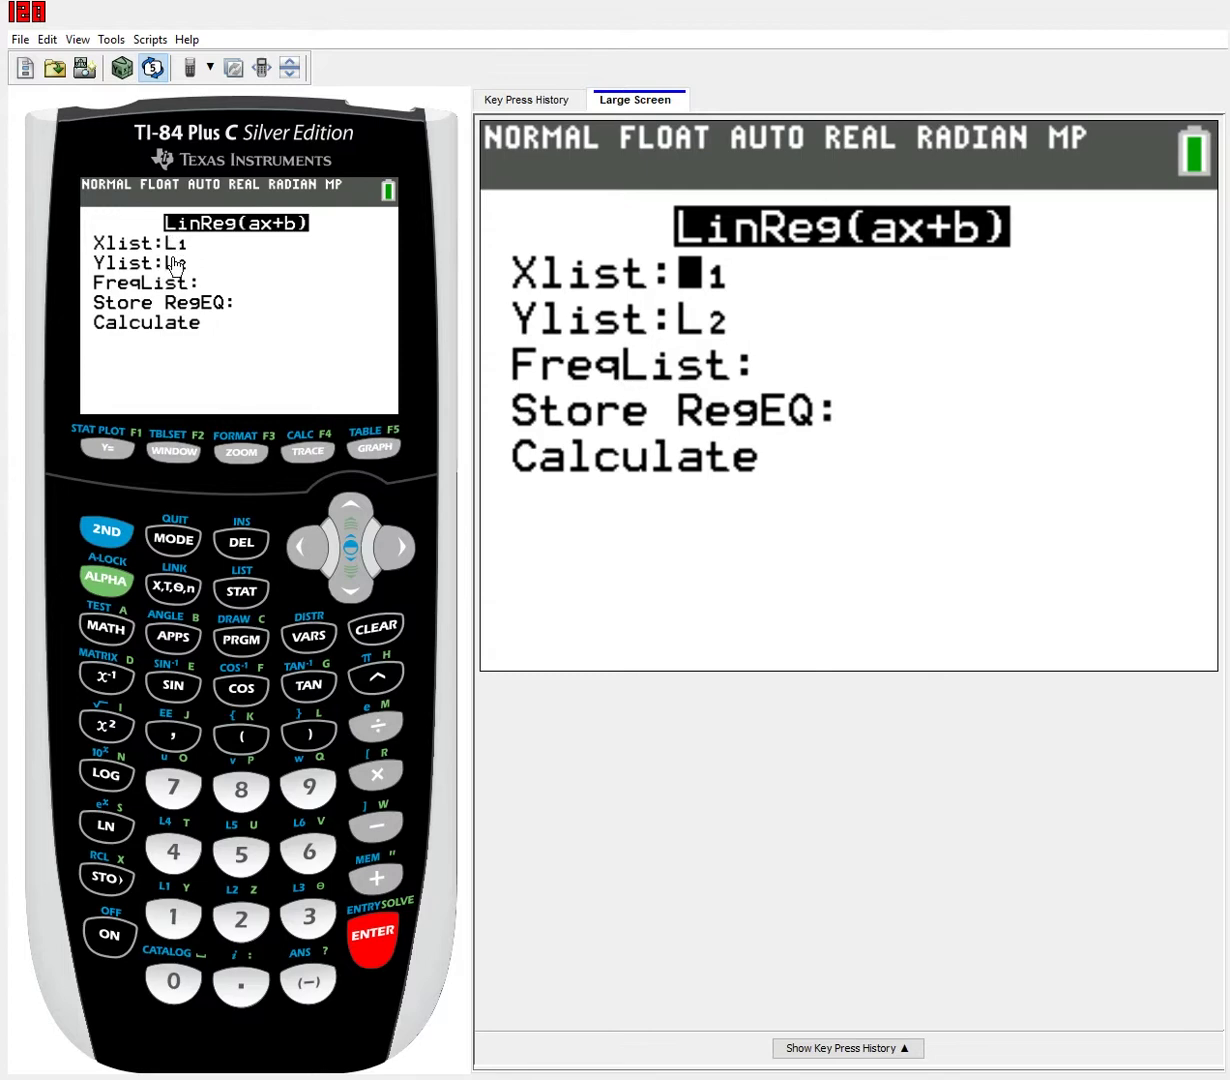
Set Store RegEQ of the linear regression to Y1, leaving FreqList blank
click(345, 562)
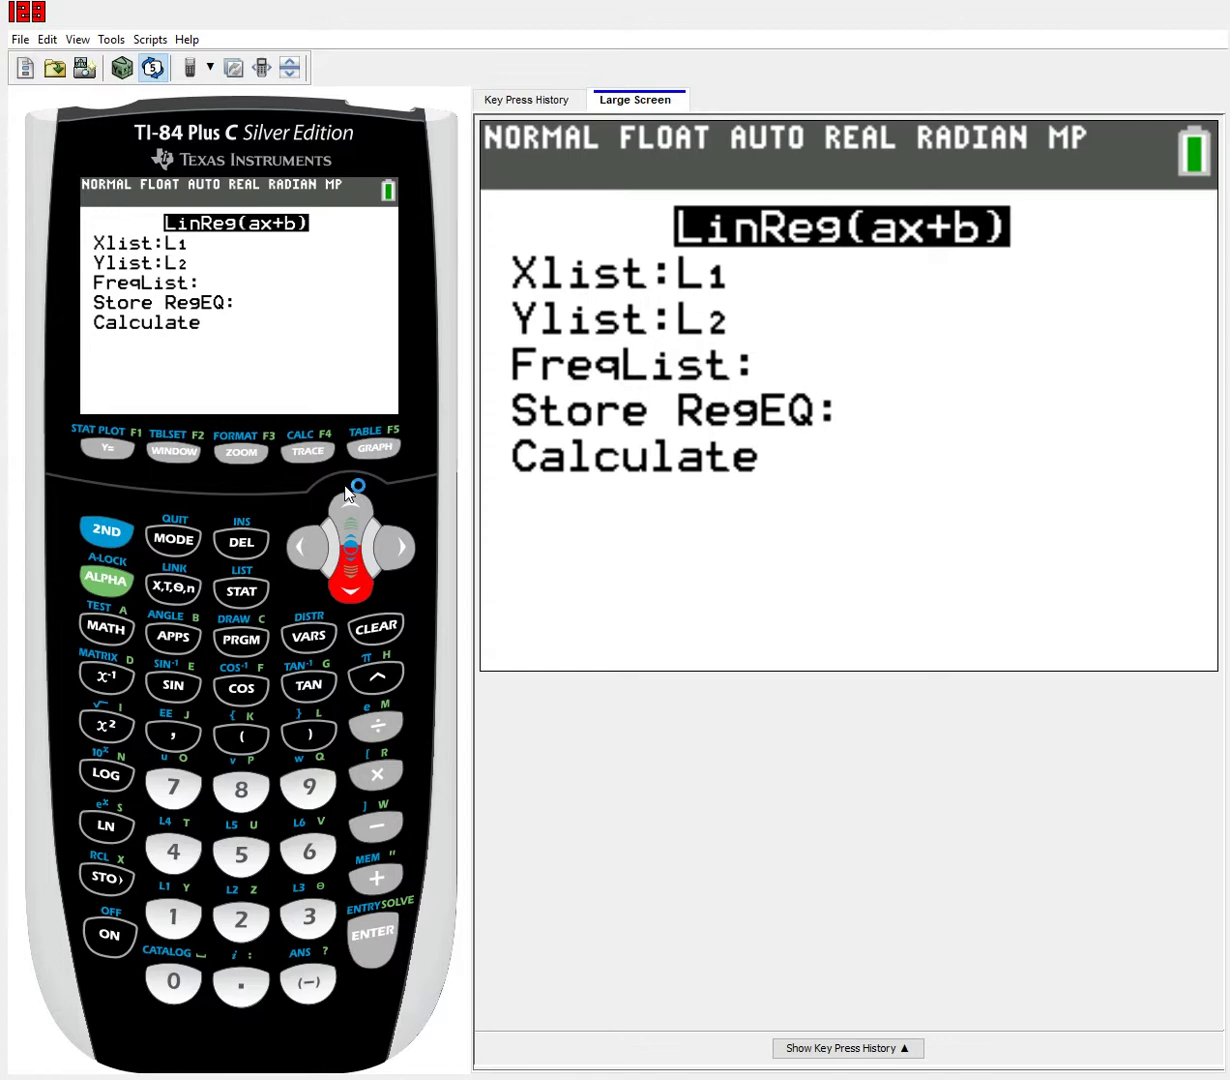
click(350, 566)
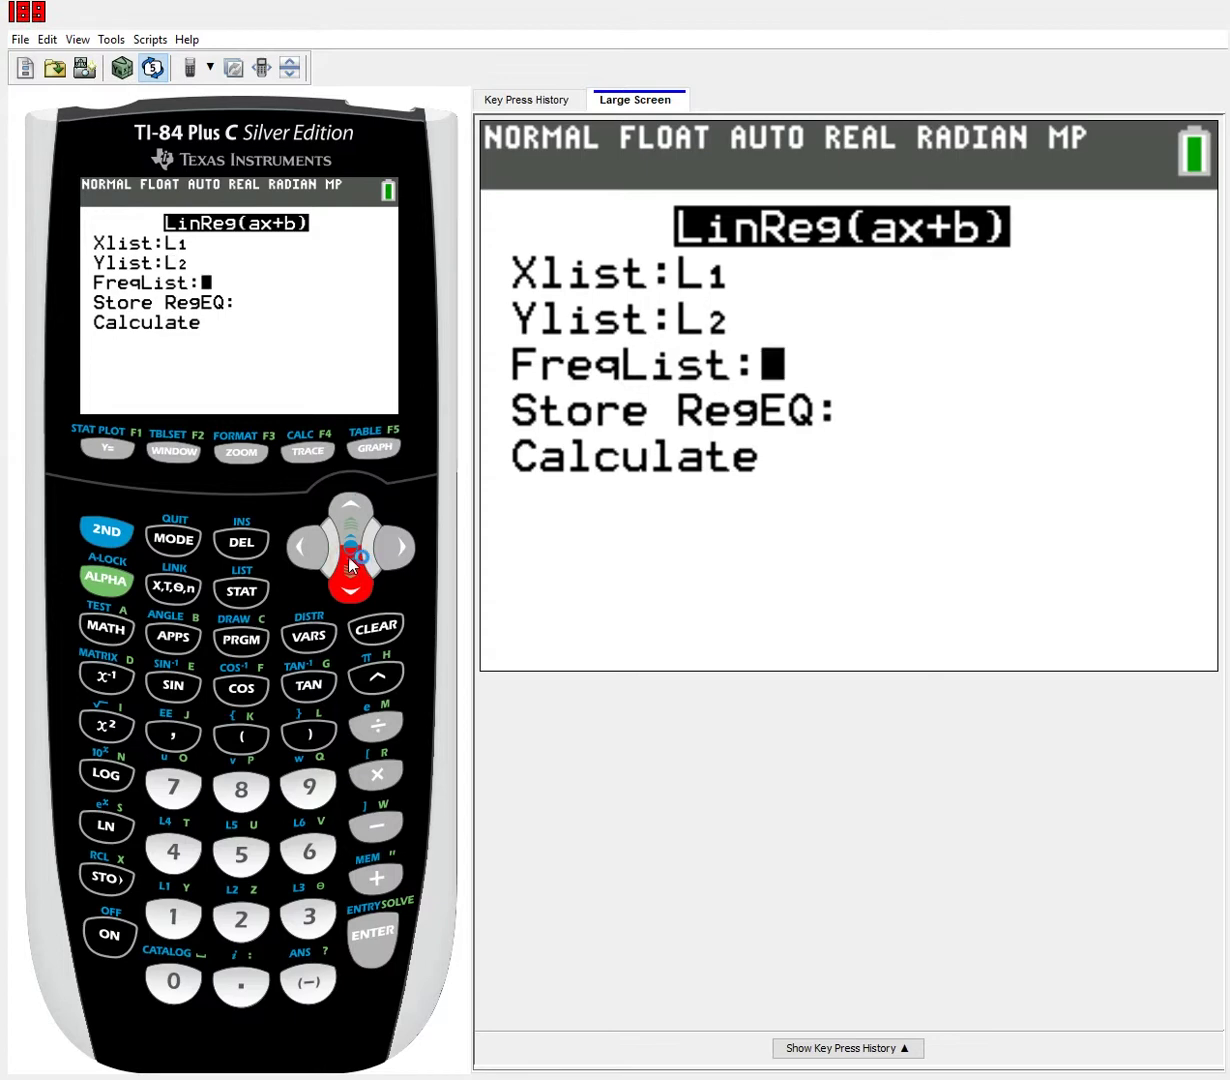
click(350, 566)
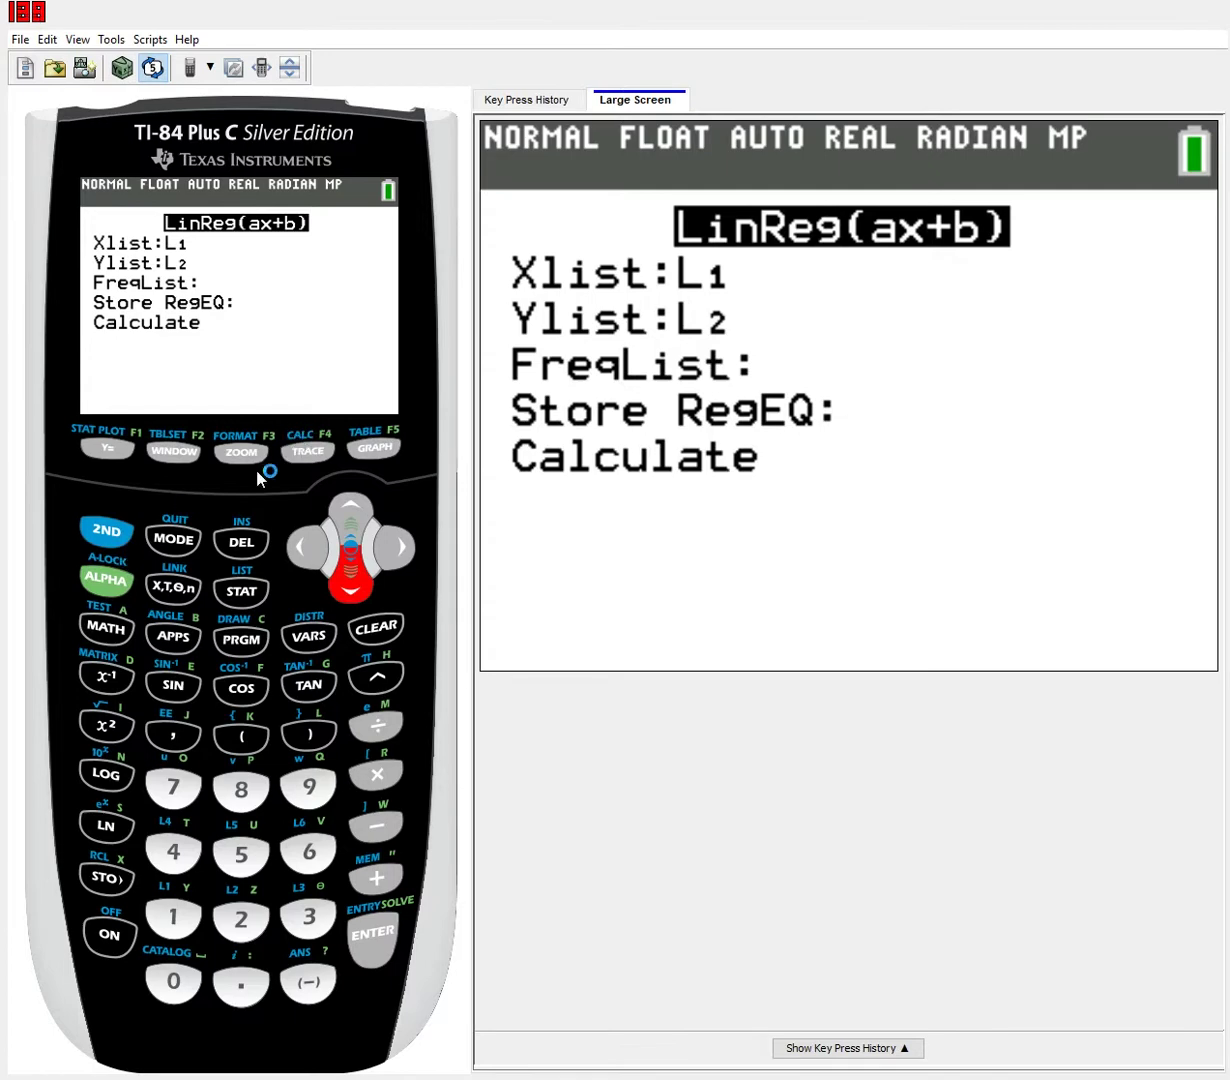
click(104, 565)
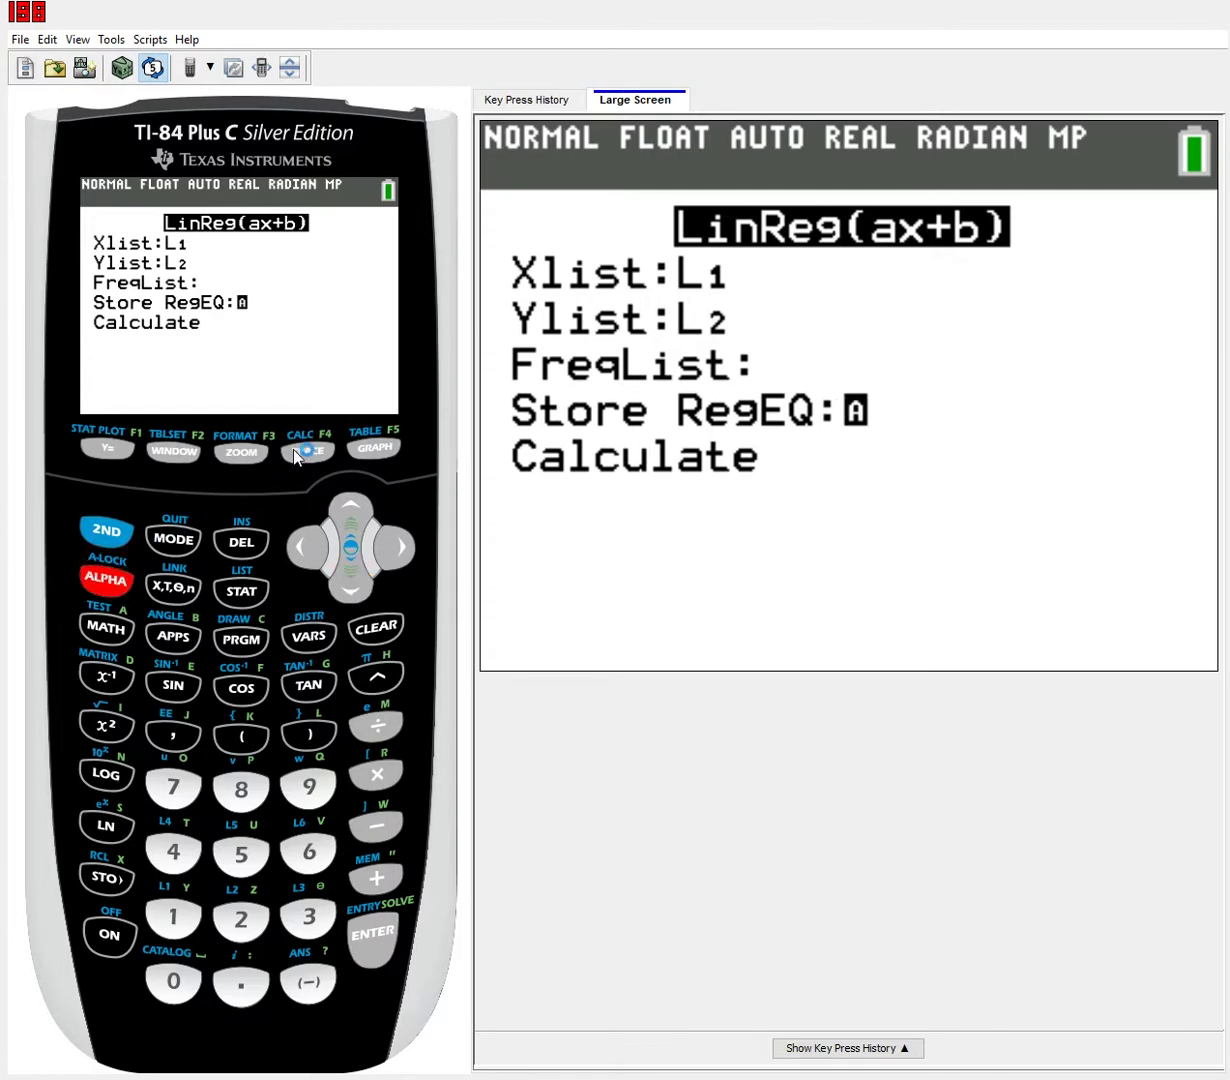
click(307, 450)
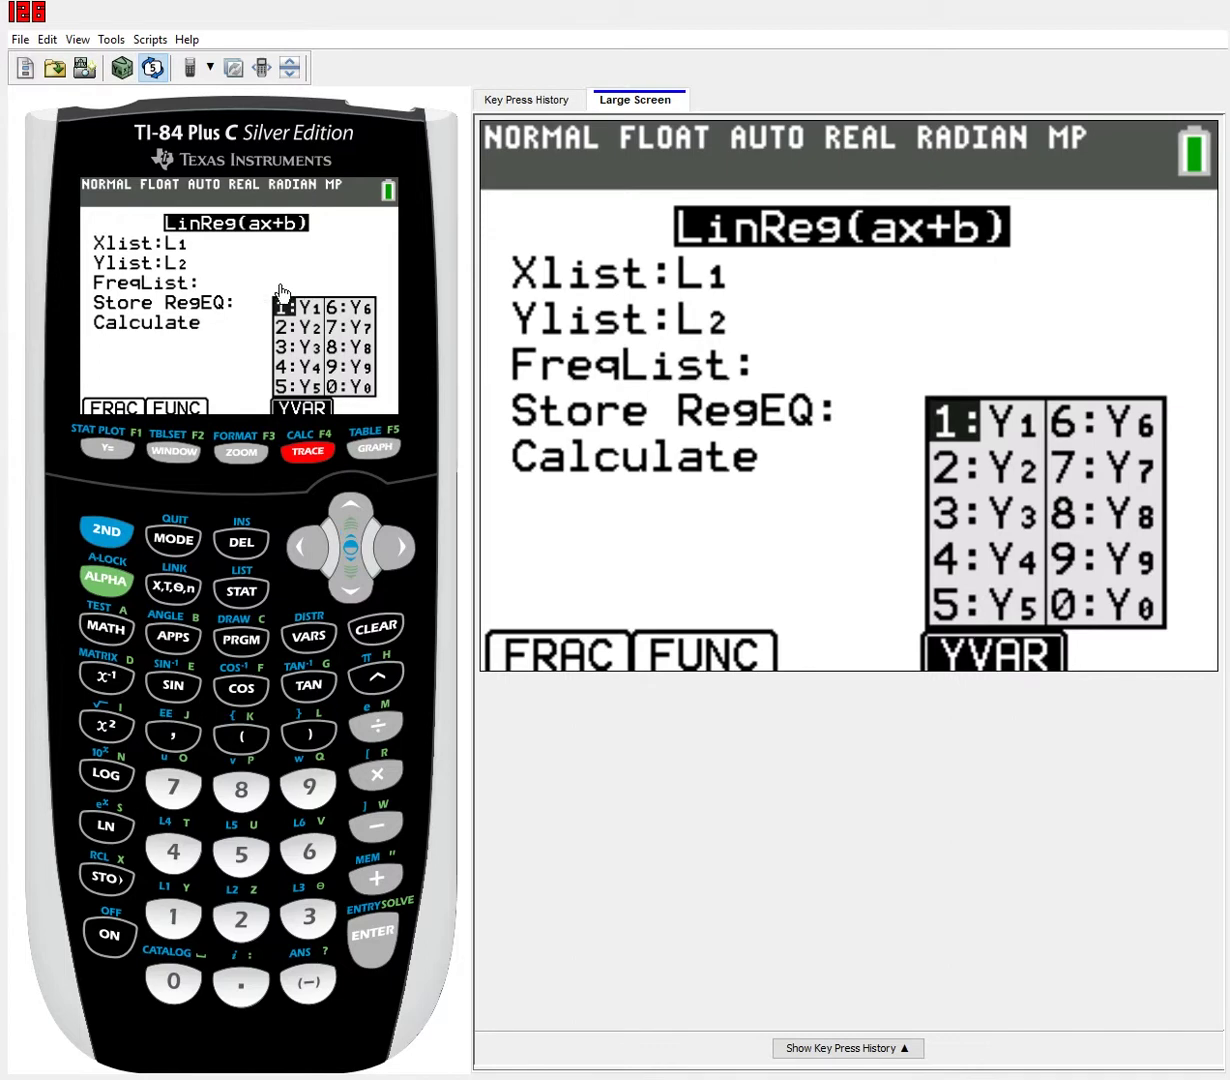
click(360, 920)
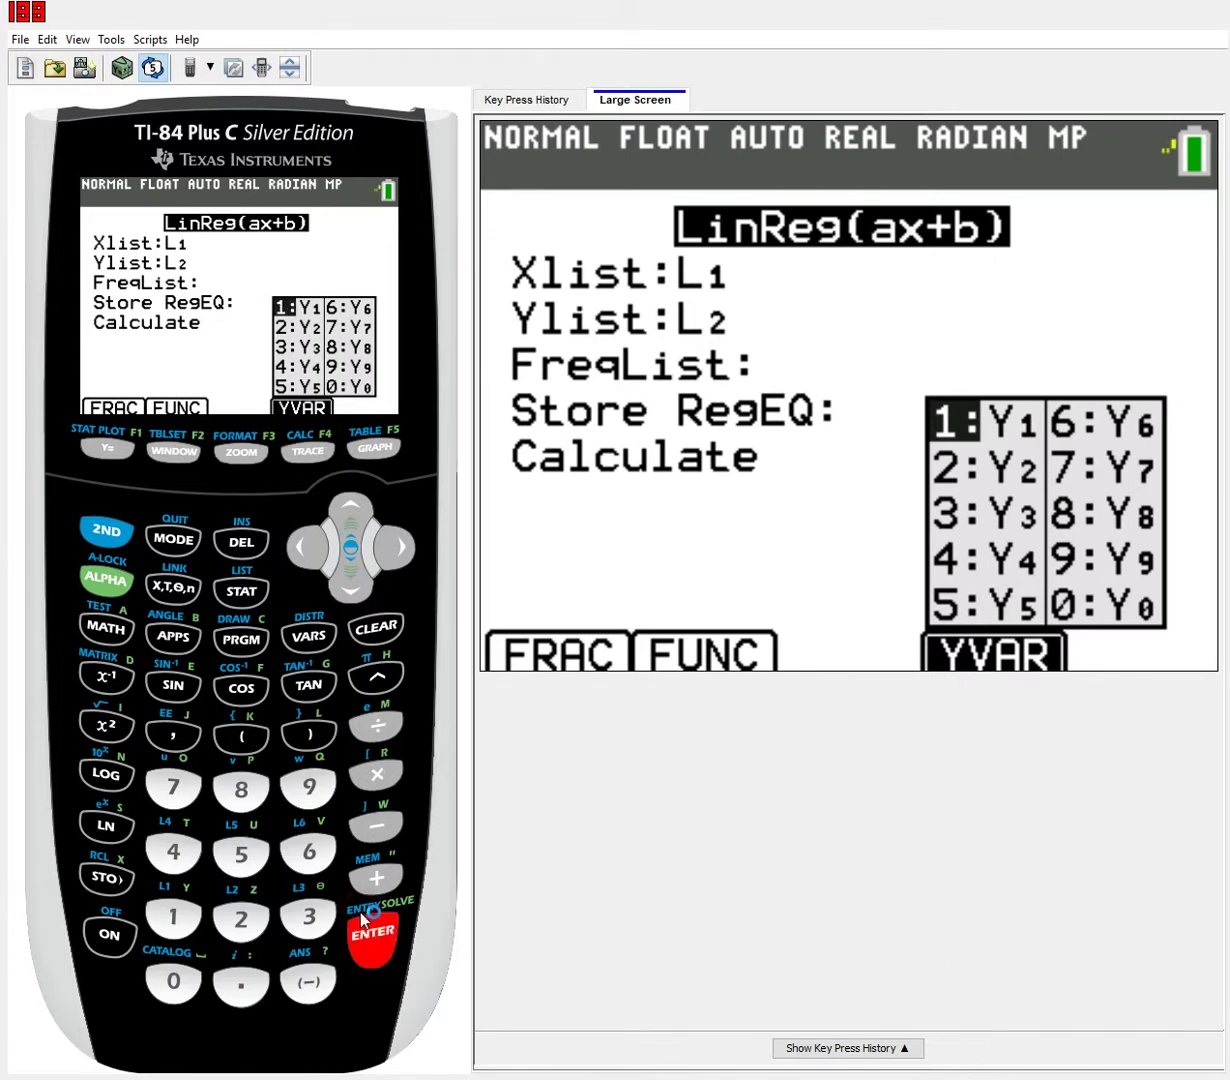
Calculate the linear regression and open the function editor to view the equation stored in Y1
click(350, 572)
click(364, 925)
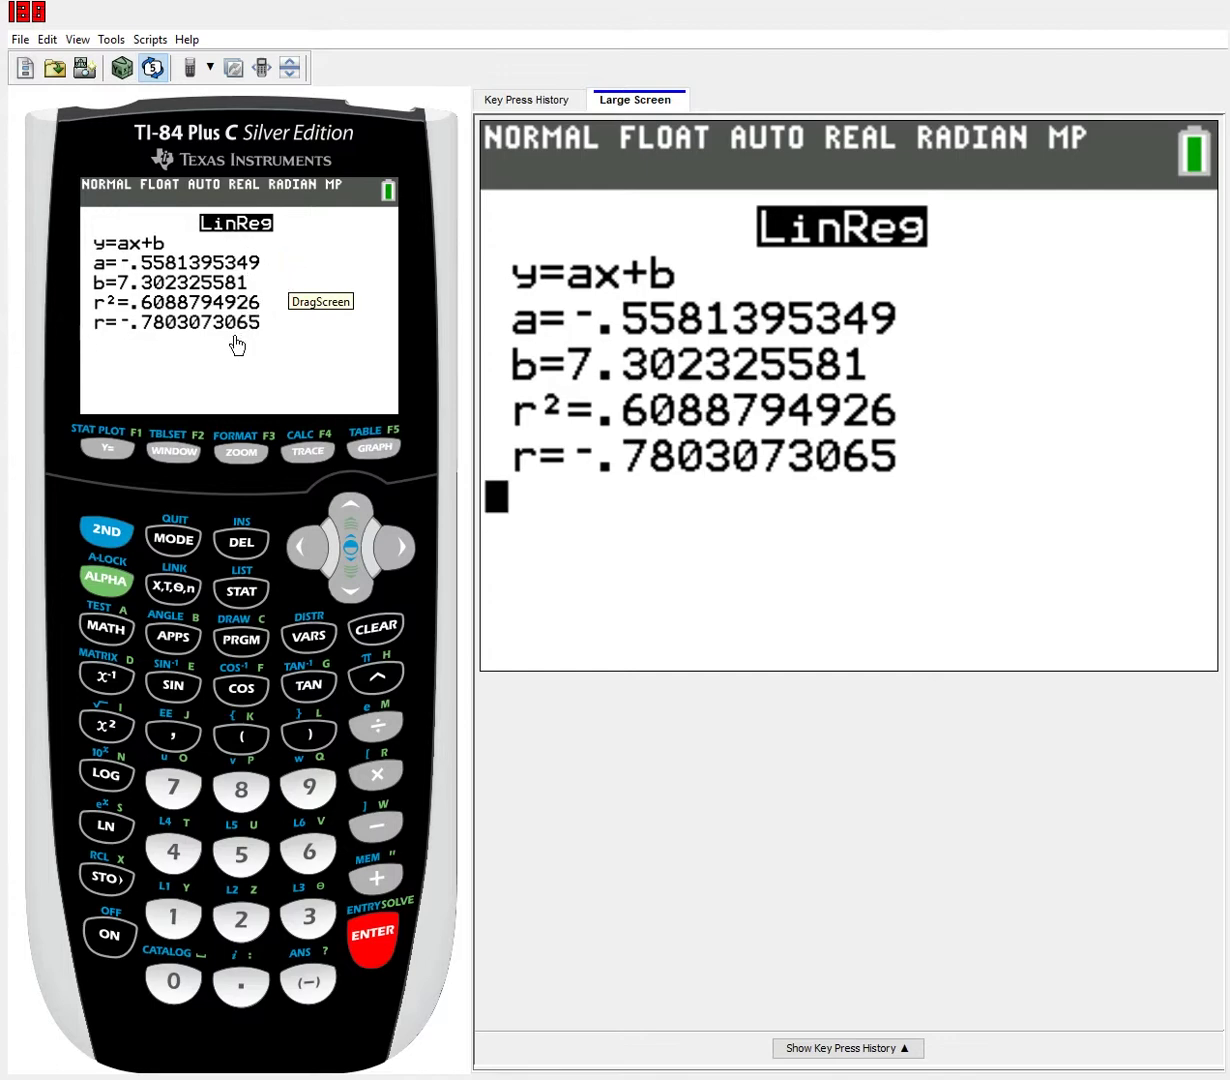
click(108, 422)
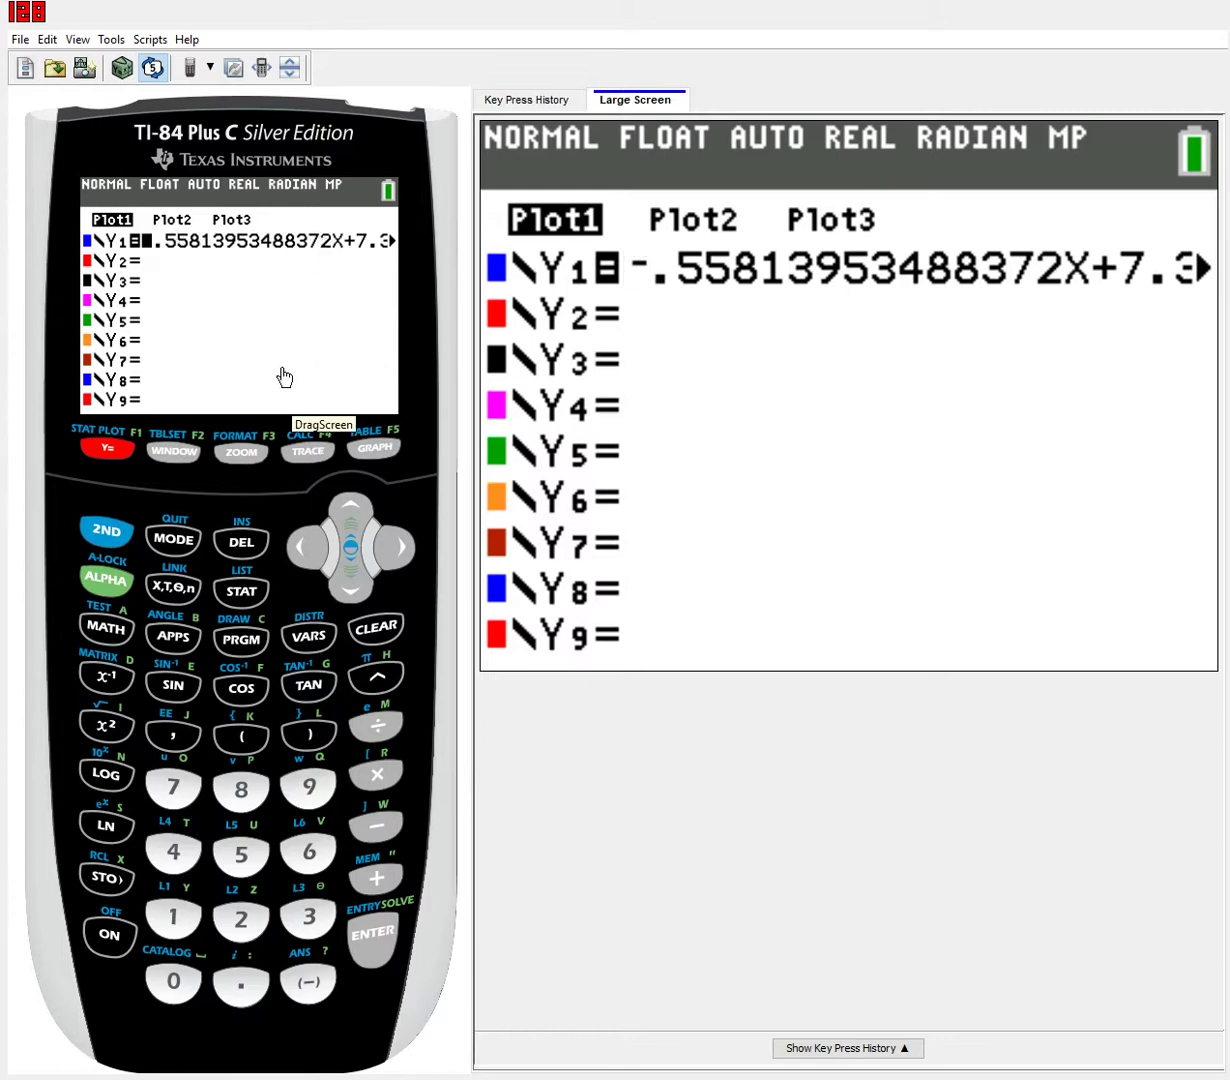
Return to the home screen, recall the last LinReg(ax+b) L1,L2,Y1 entry and go back through its arguments to L1
click(110, 520)
click(172, 524)
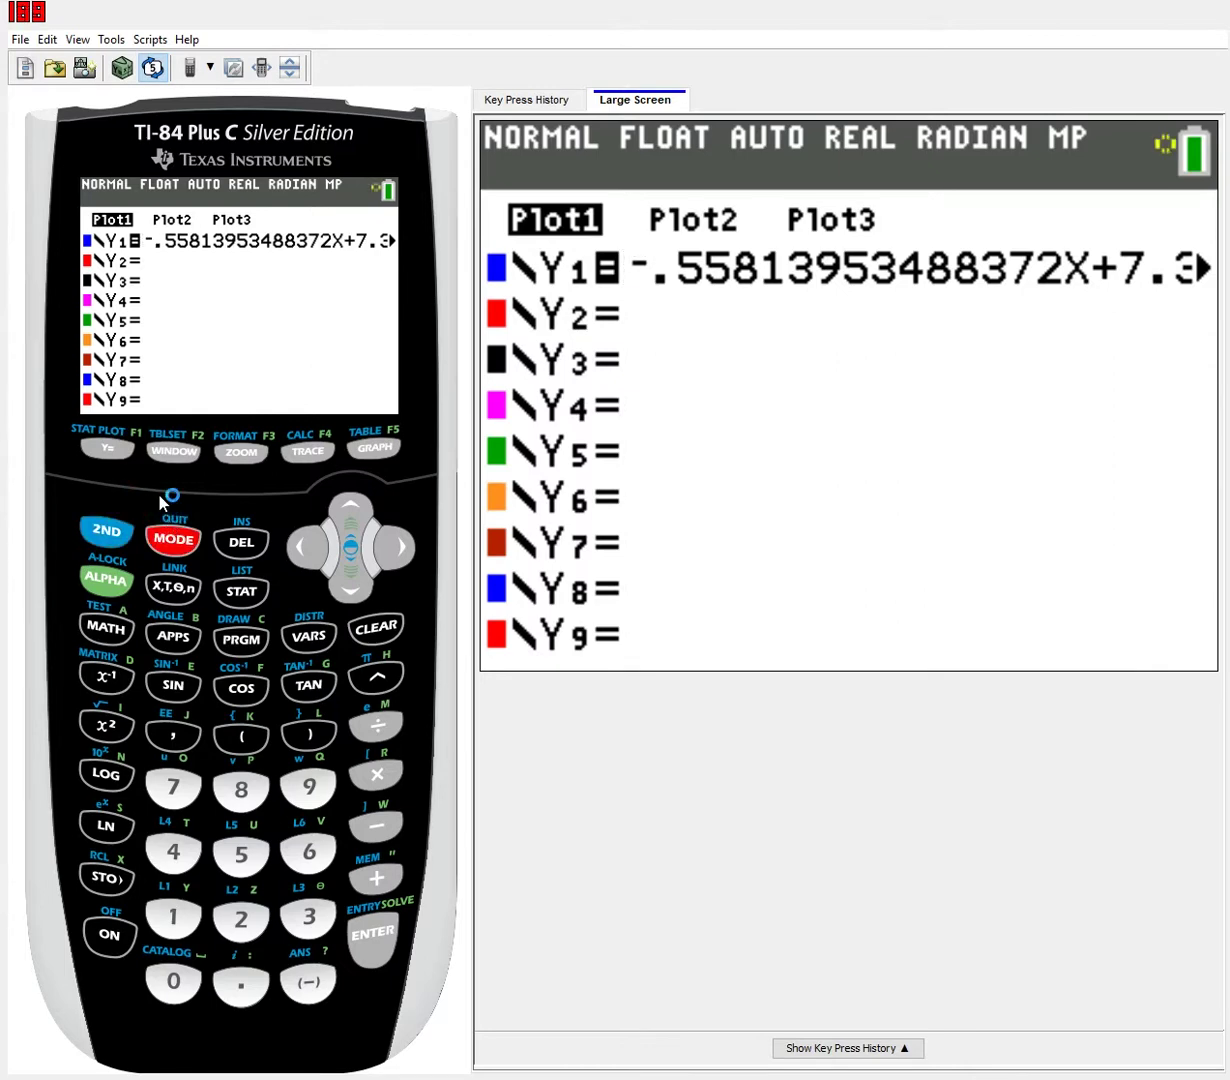
click(105, 520)
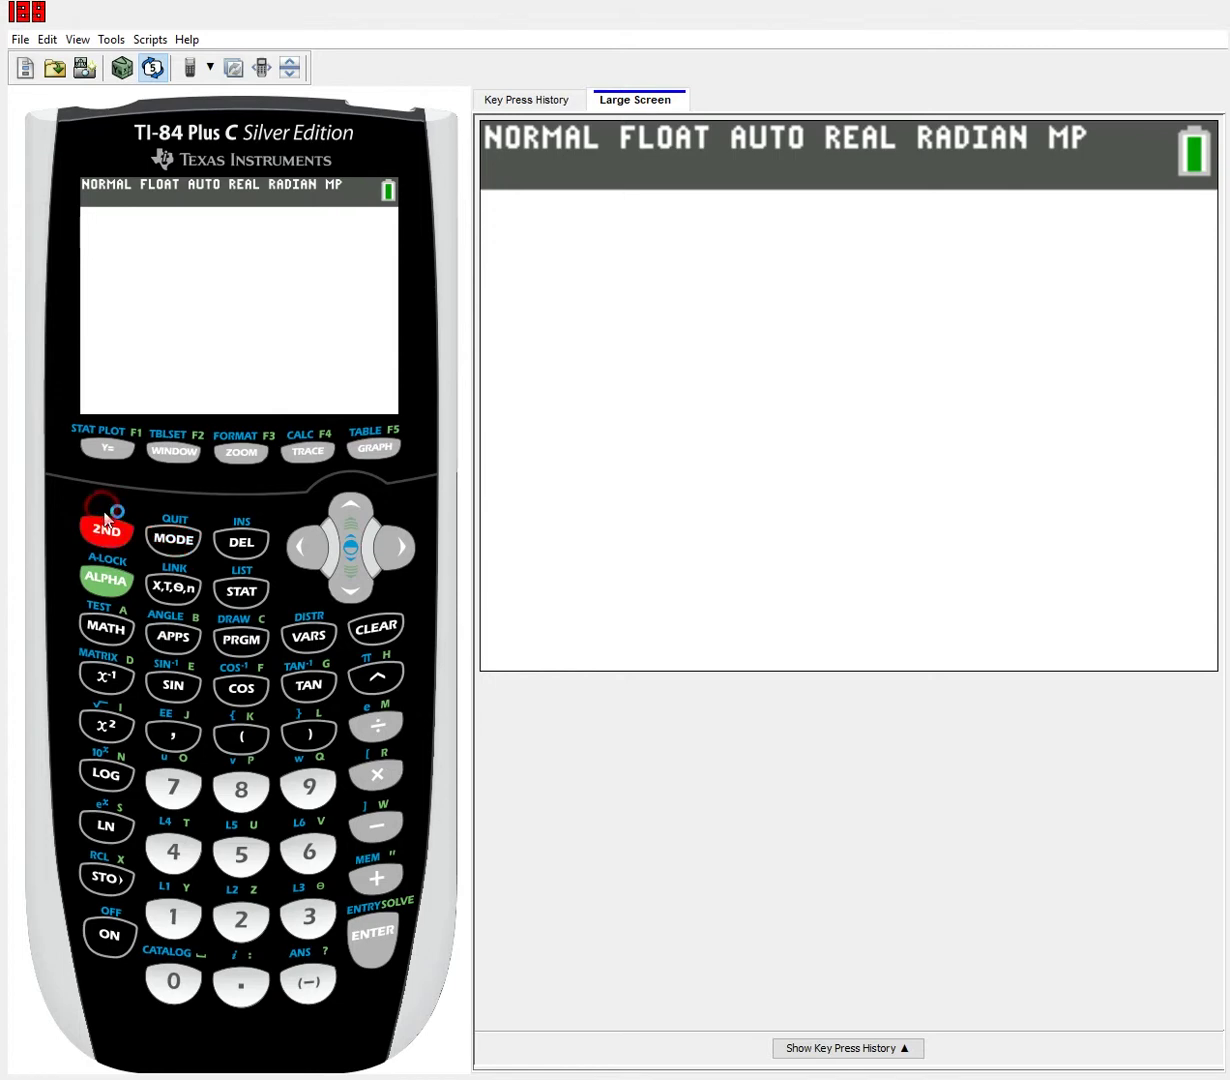
click(357, 918)
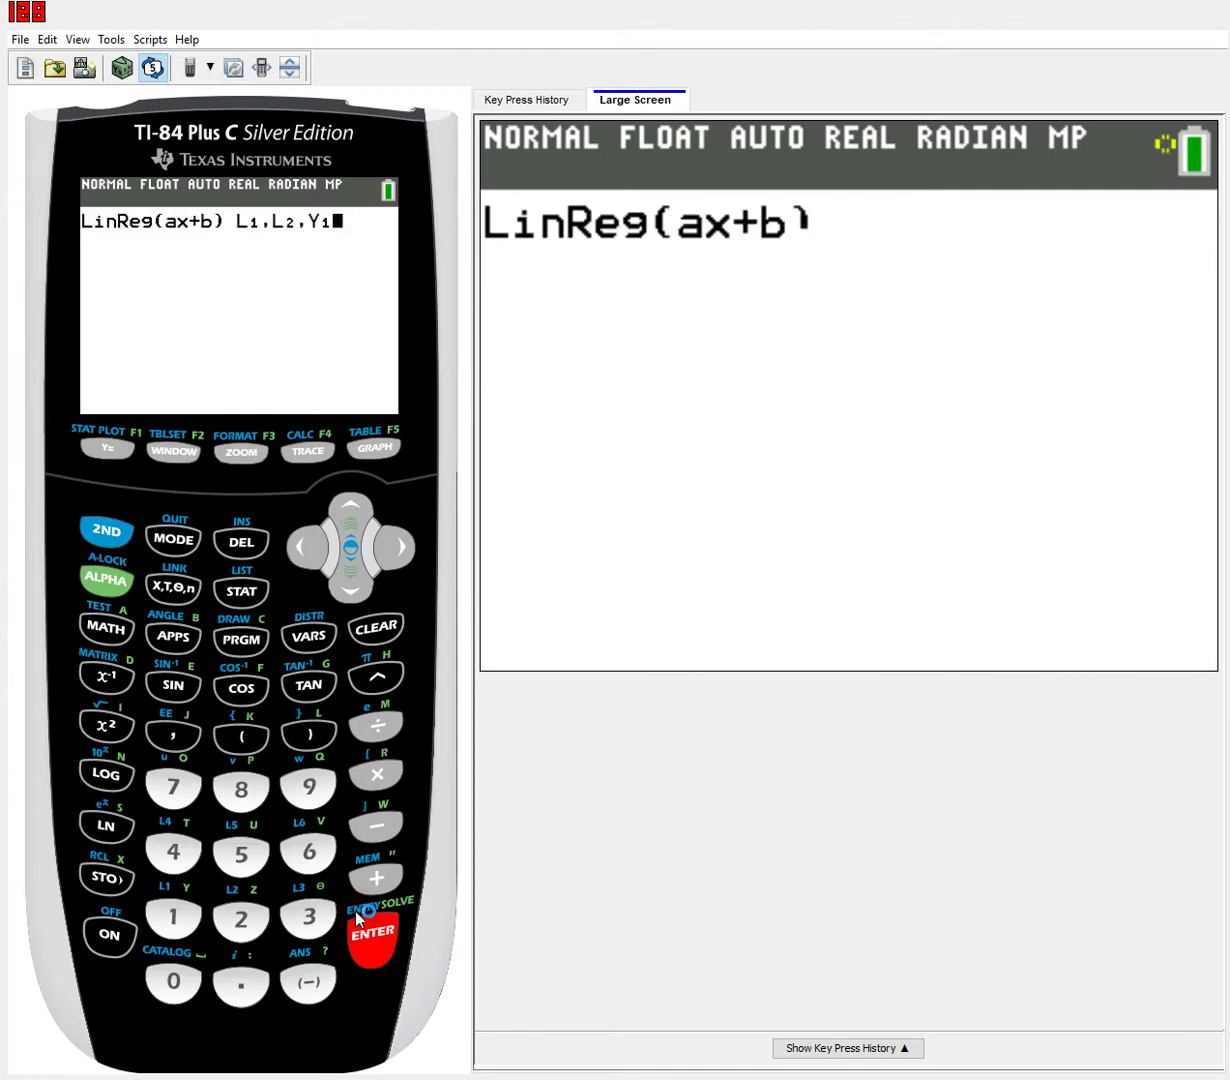
click(306, 532)
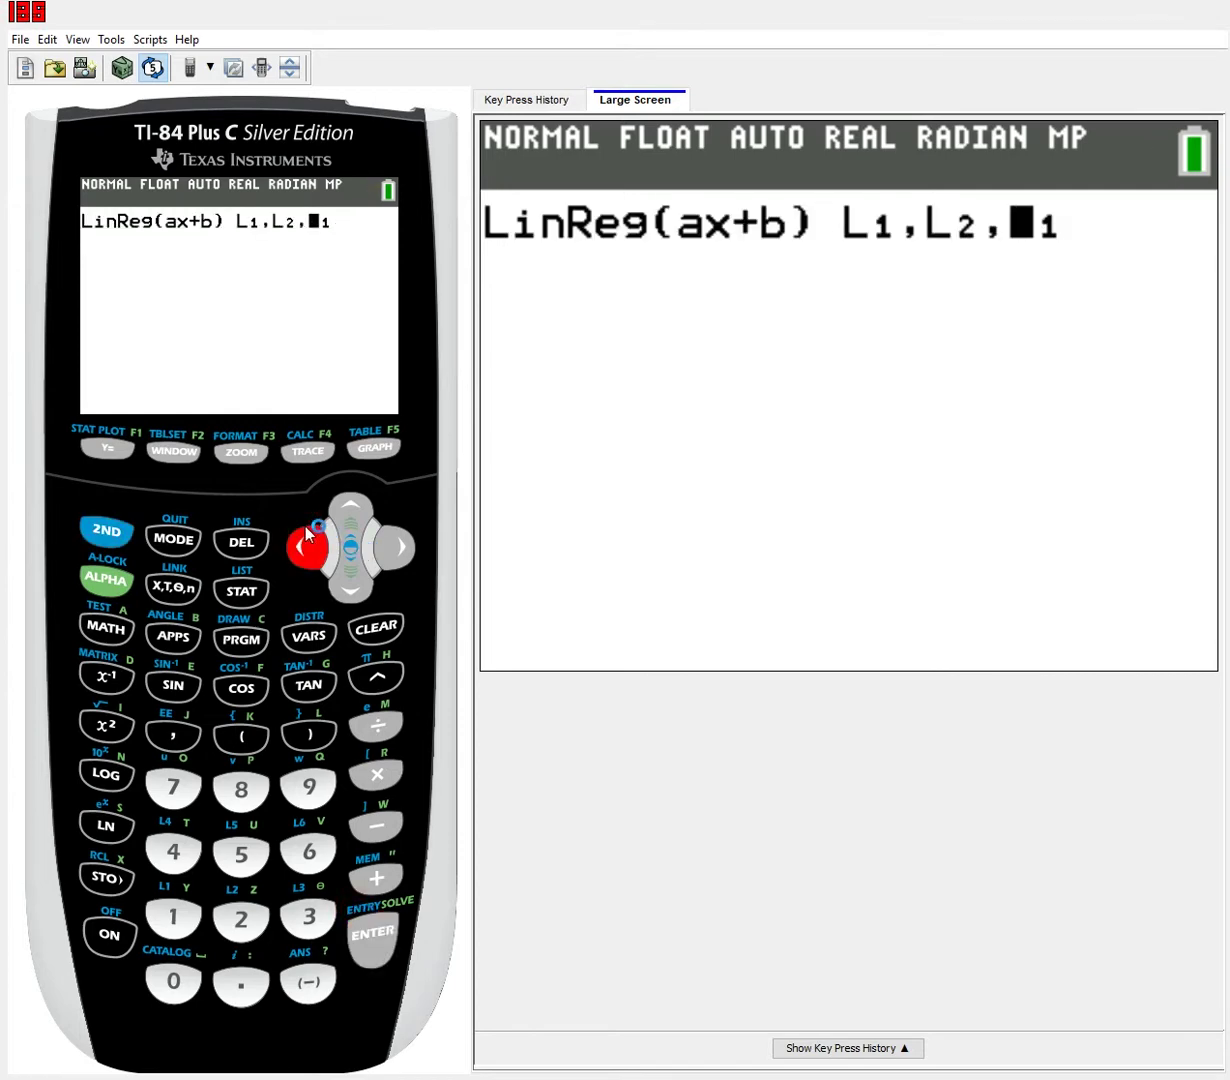
click(306, 532)
click(306, 532)
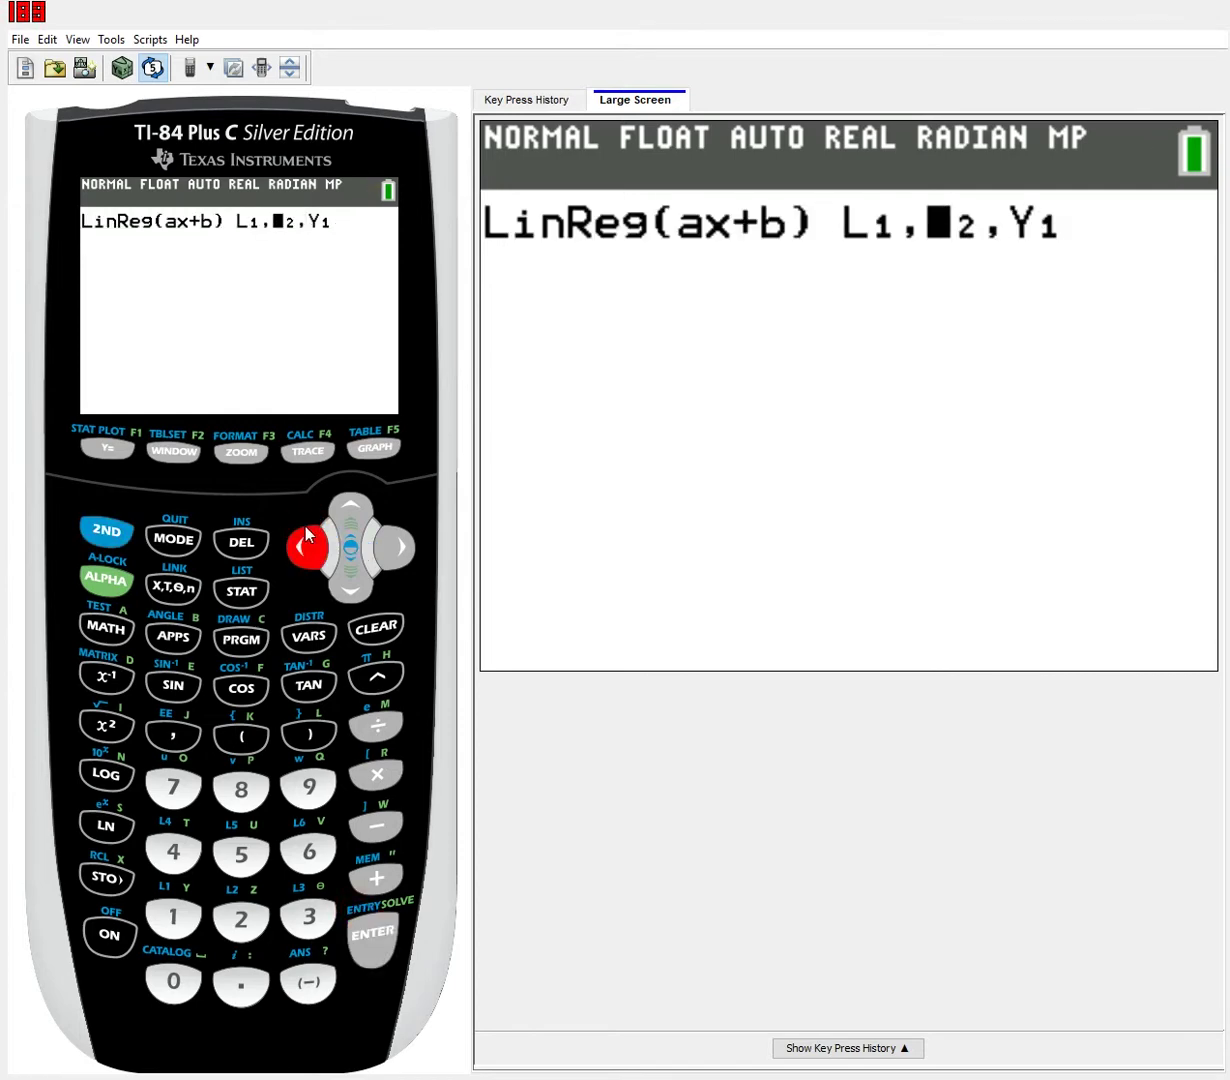
click(308, 530)
click(316, 522)
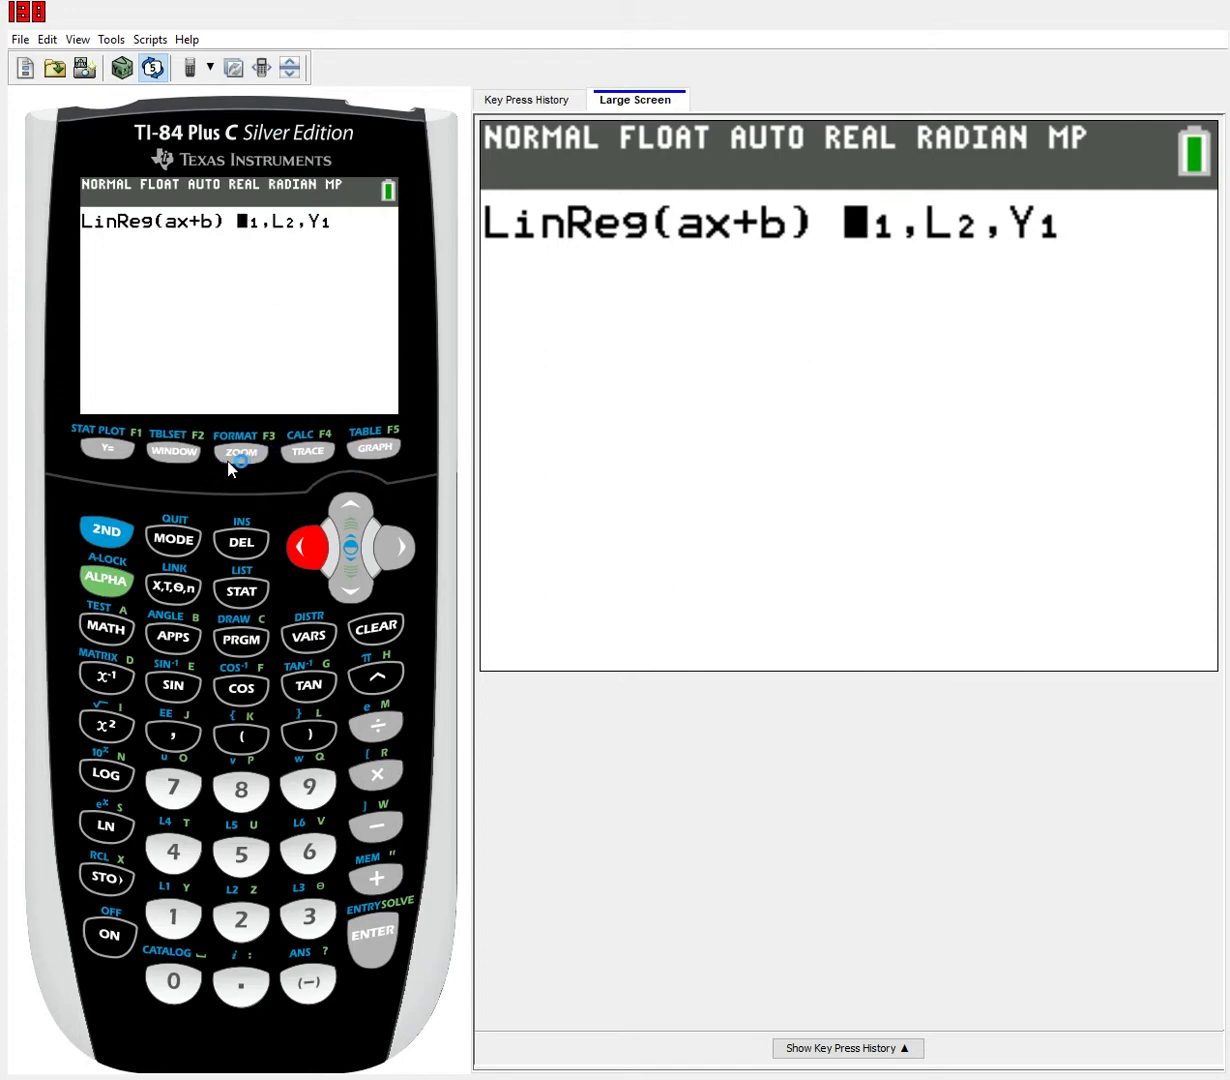
Graph the scatter plot with the regression line and trace along the Plot1 data points
click(375, 440)
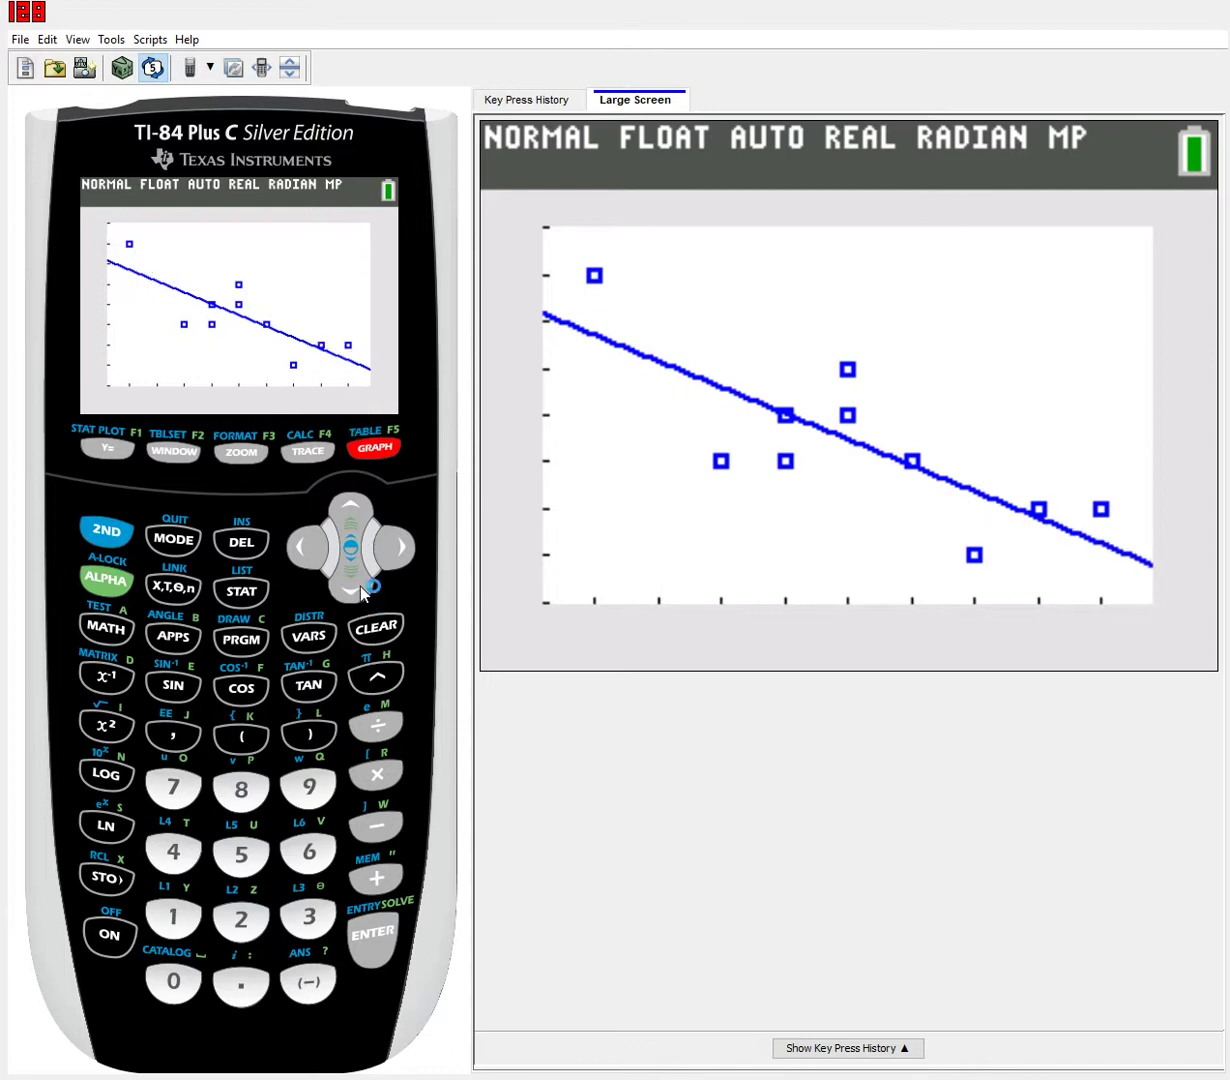
click(307, 450)
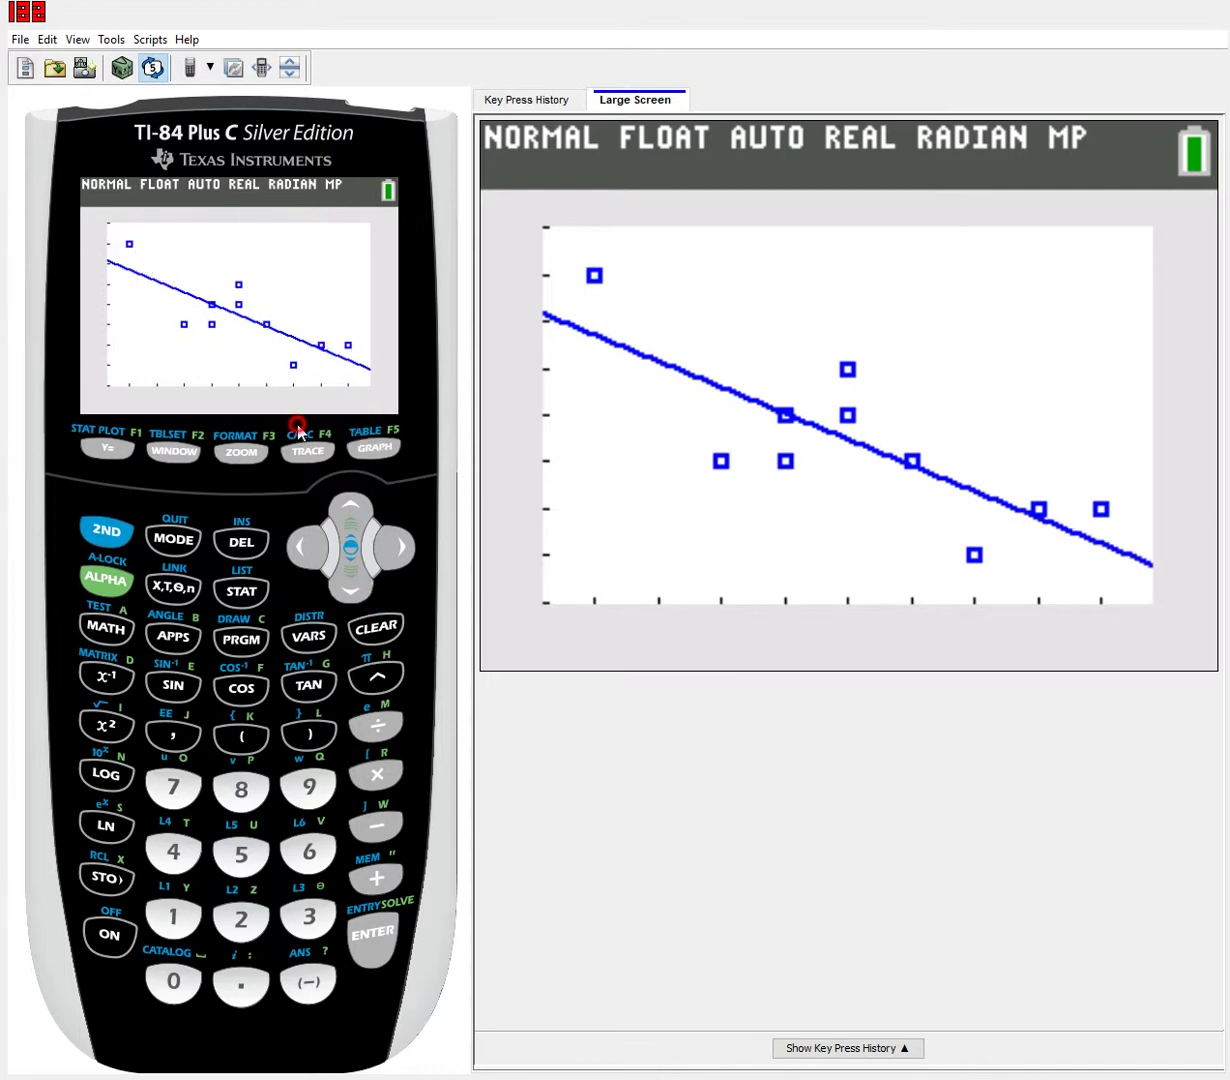
click(348, 550)
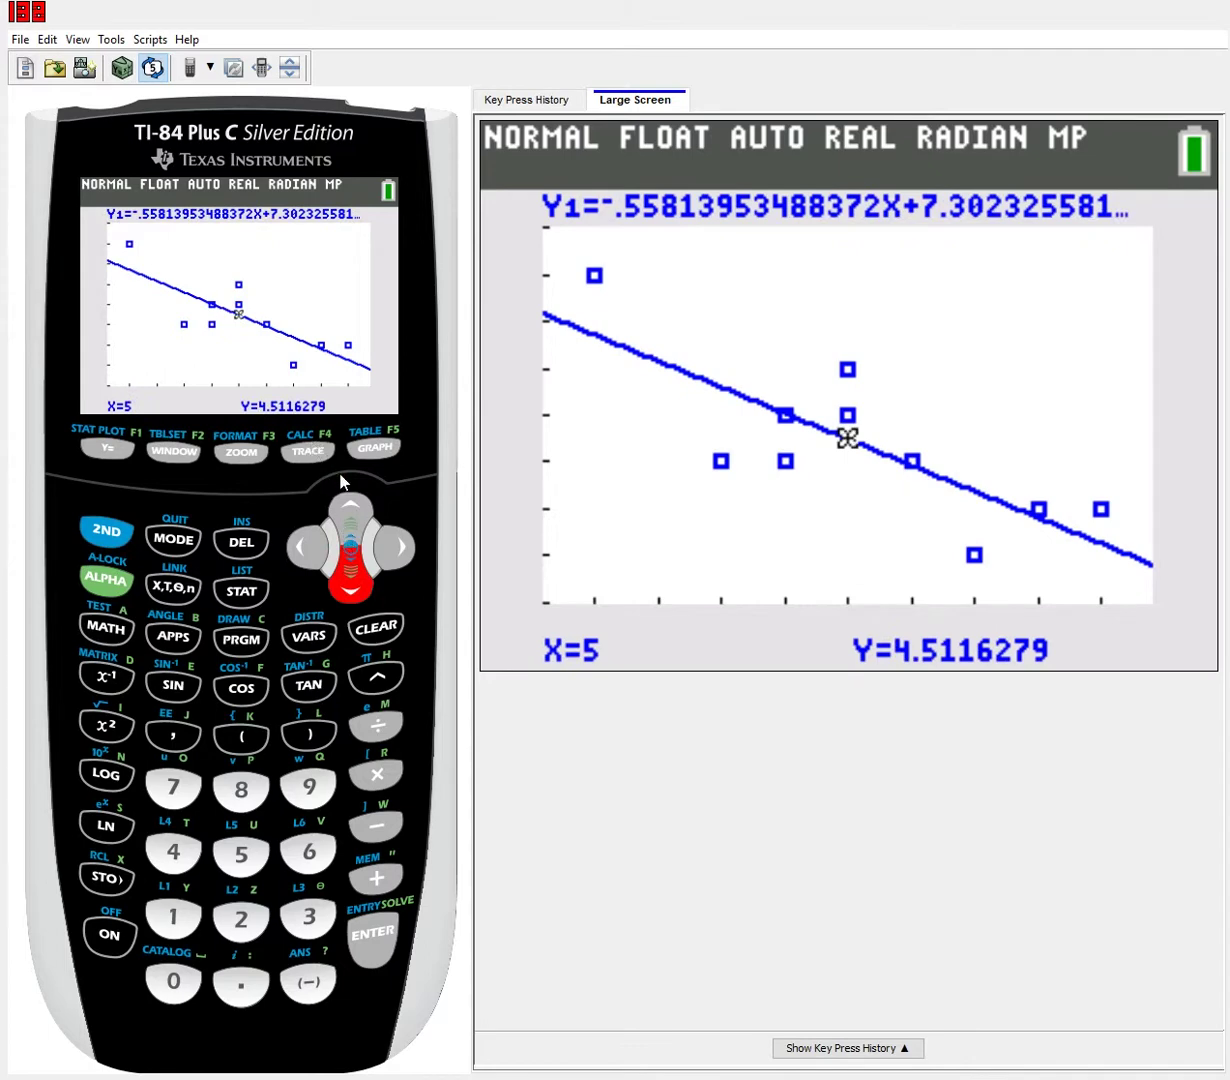
click(350, 510)
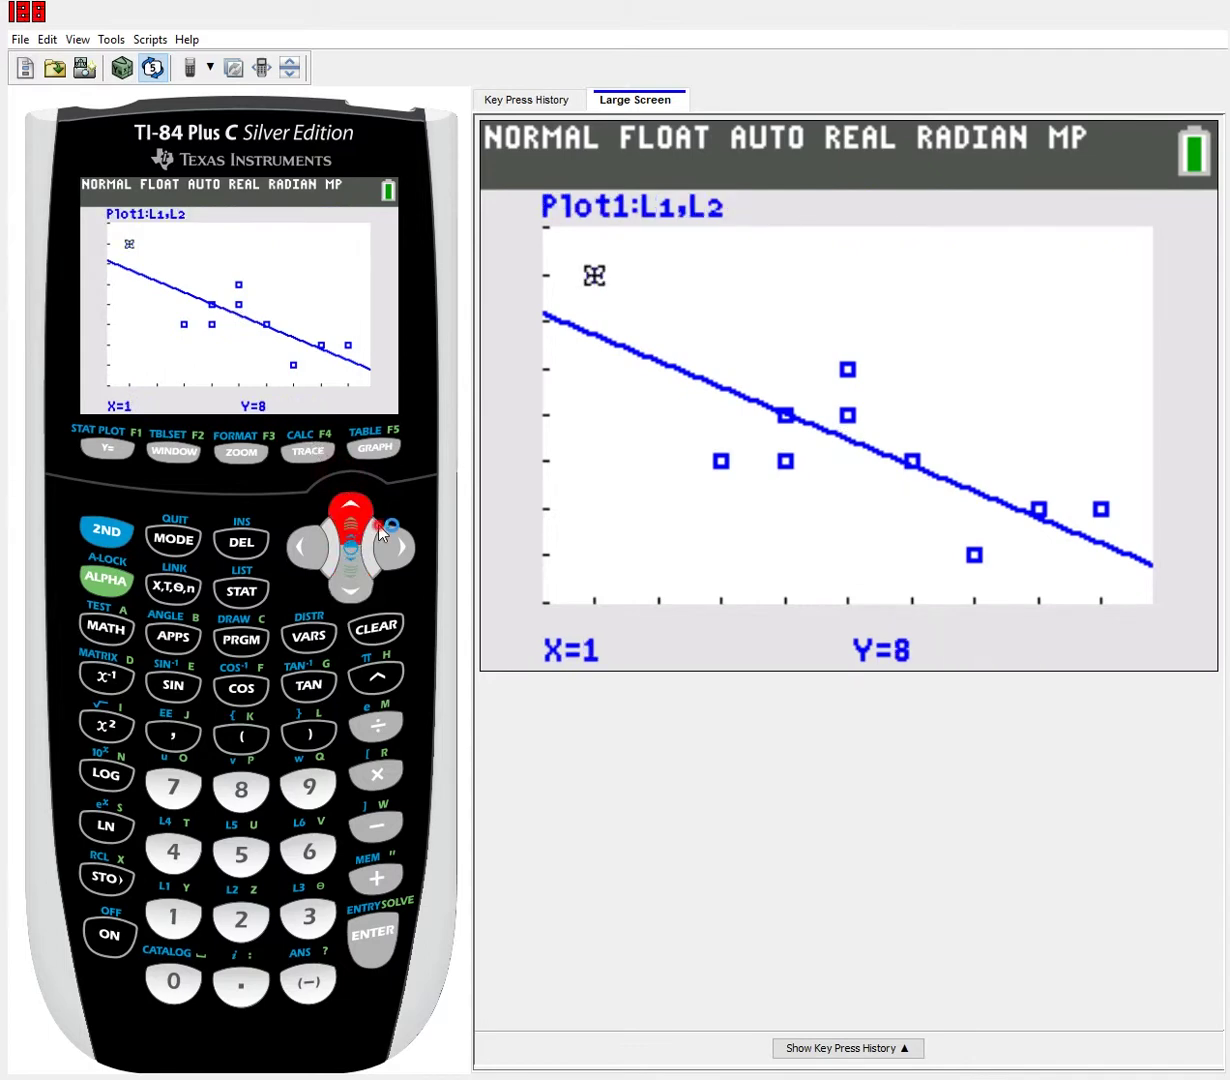
click(381, 533)
key(Right)
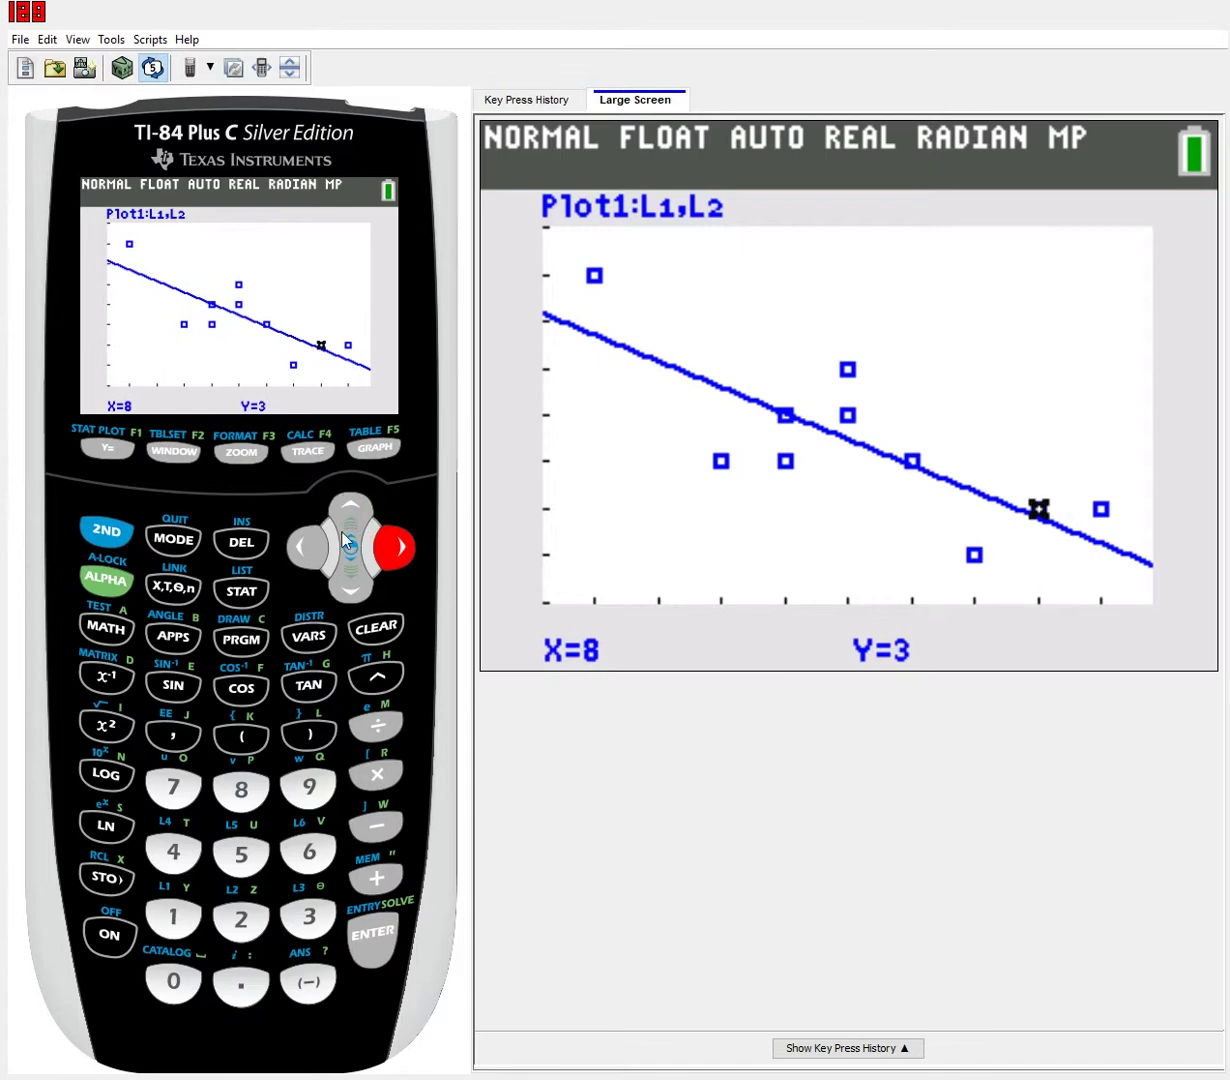
Switch the trace to the Y1 regression line and evaluate it at X=4 and X=3
click(348, 566)
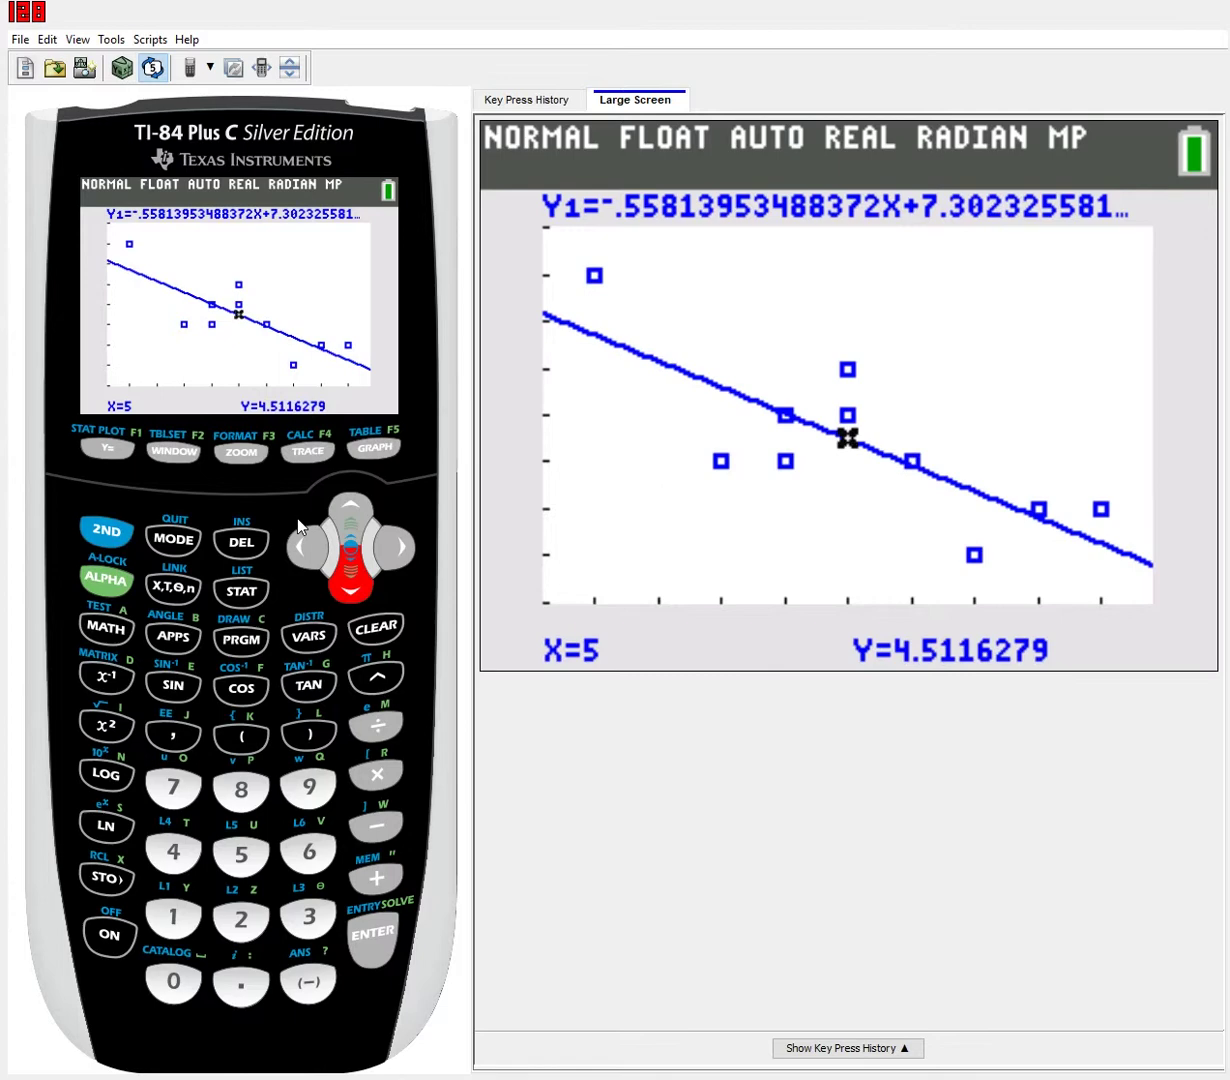
click(174, 849)
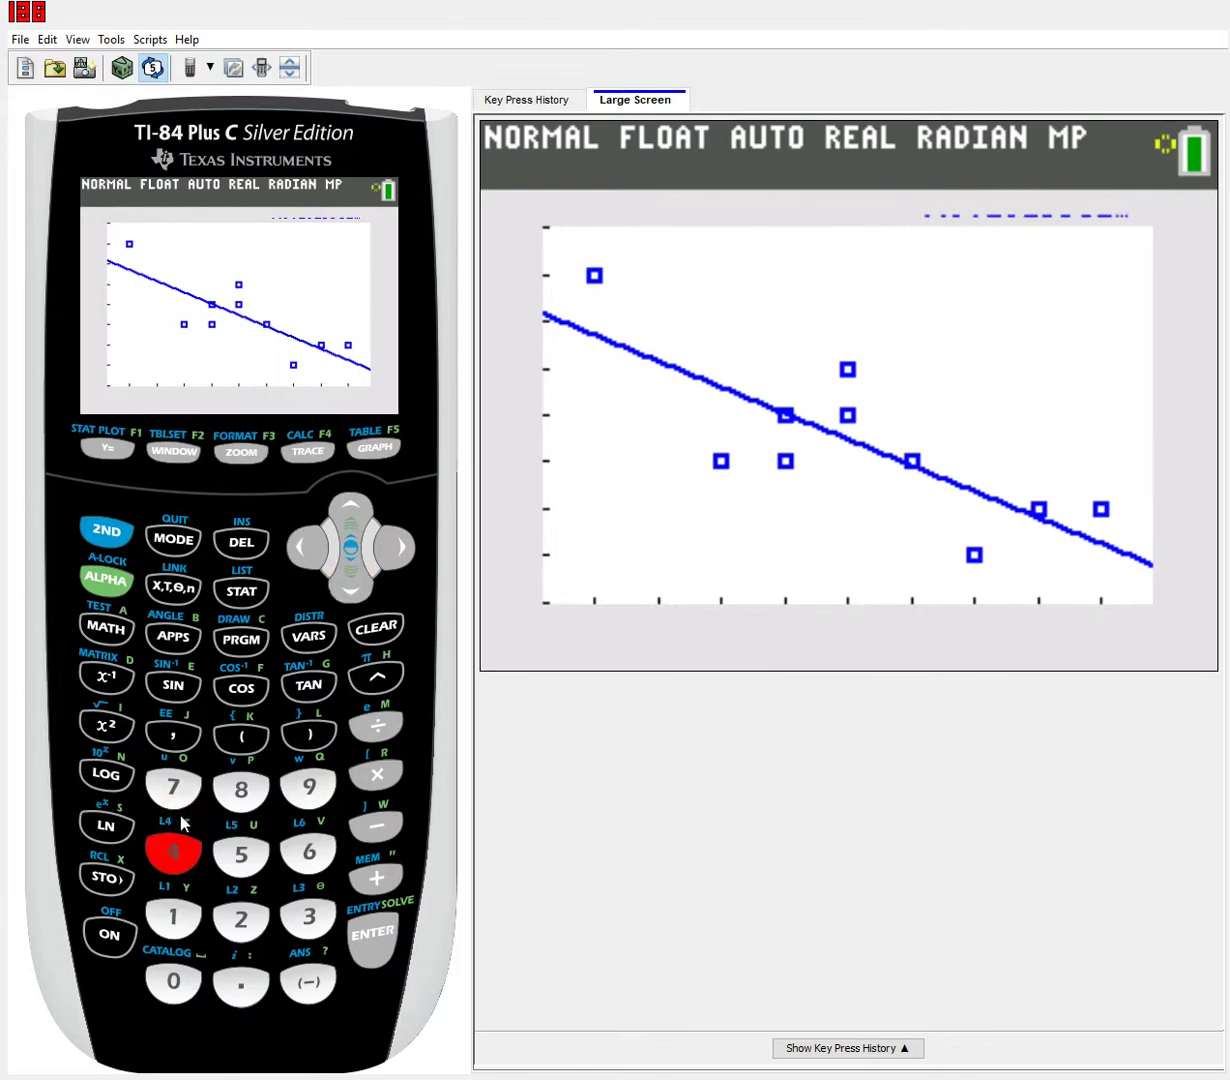
click(369, 928)
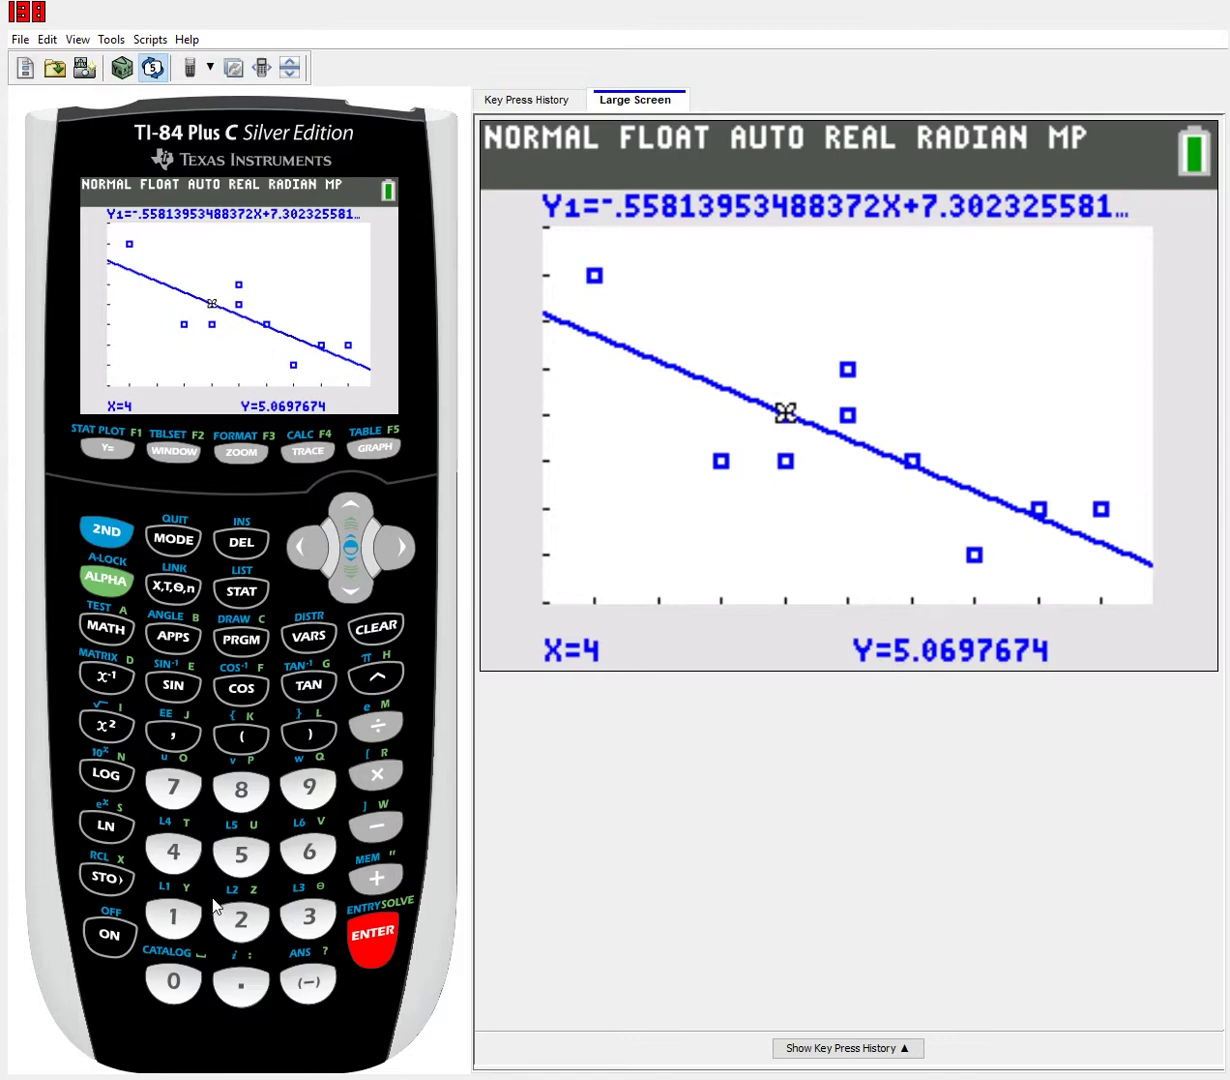
click(309, 916)
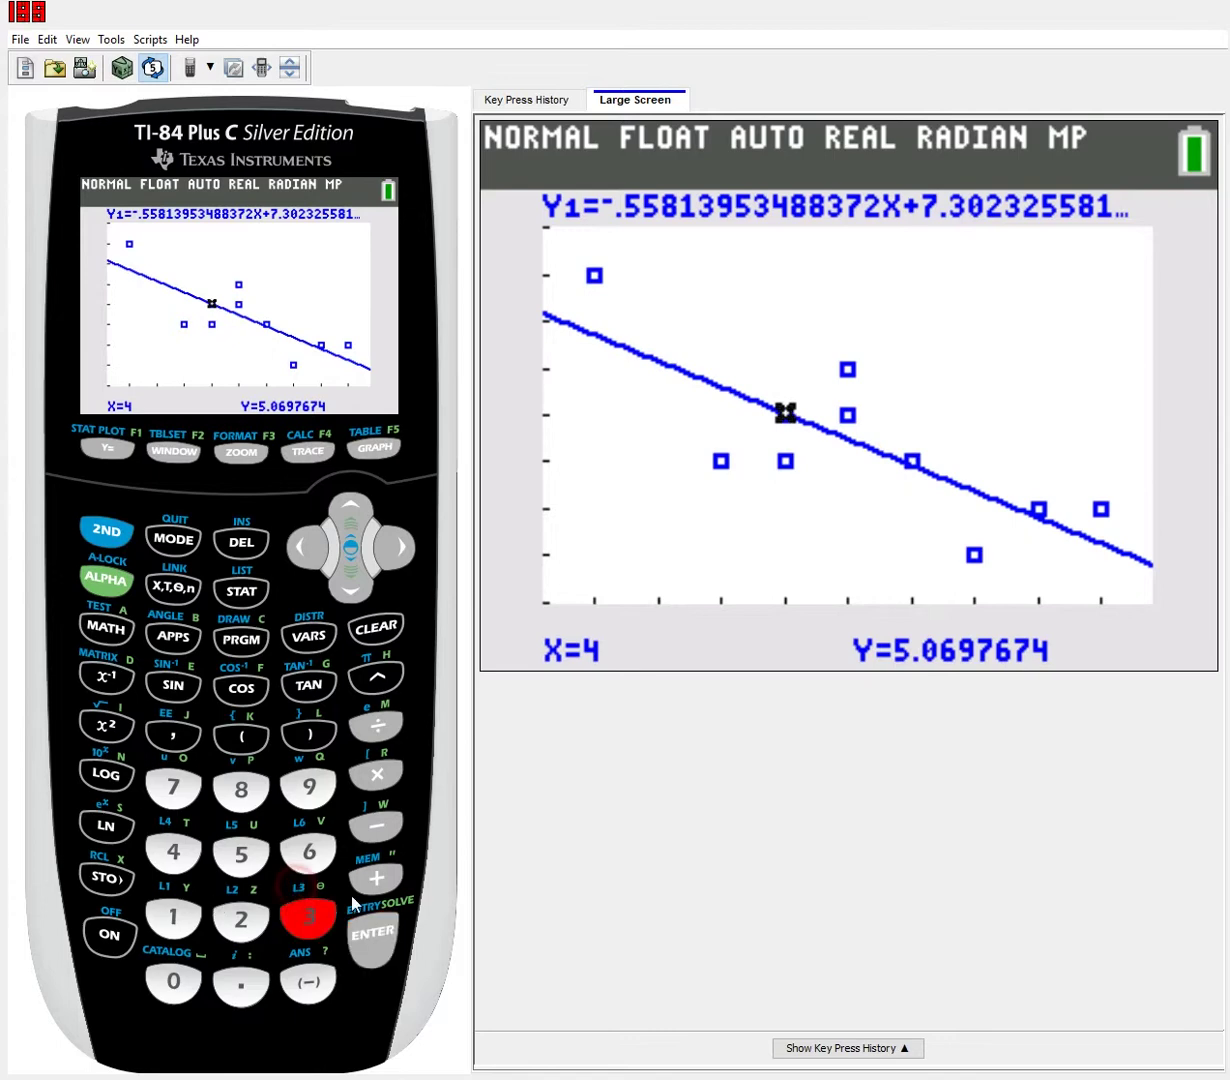
click(361, 919)
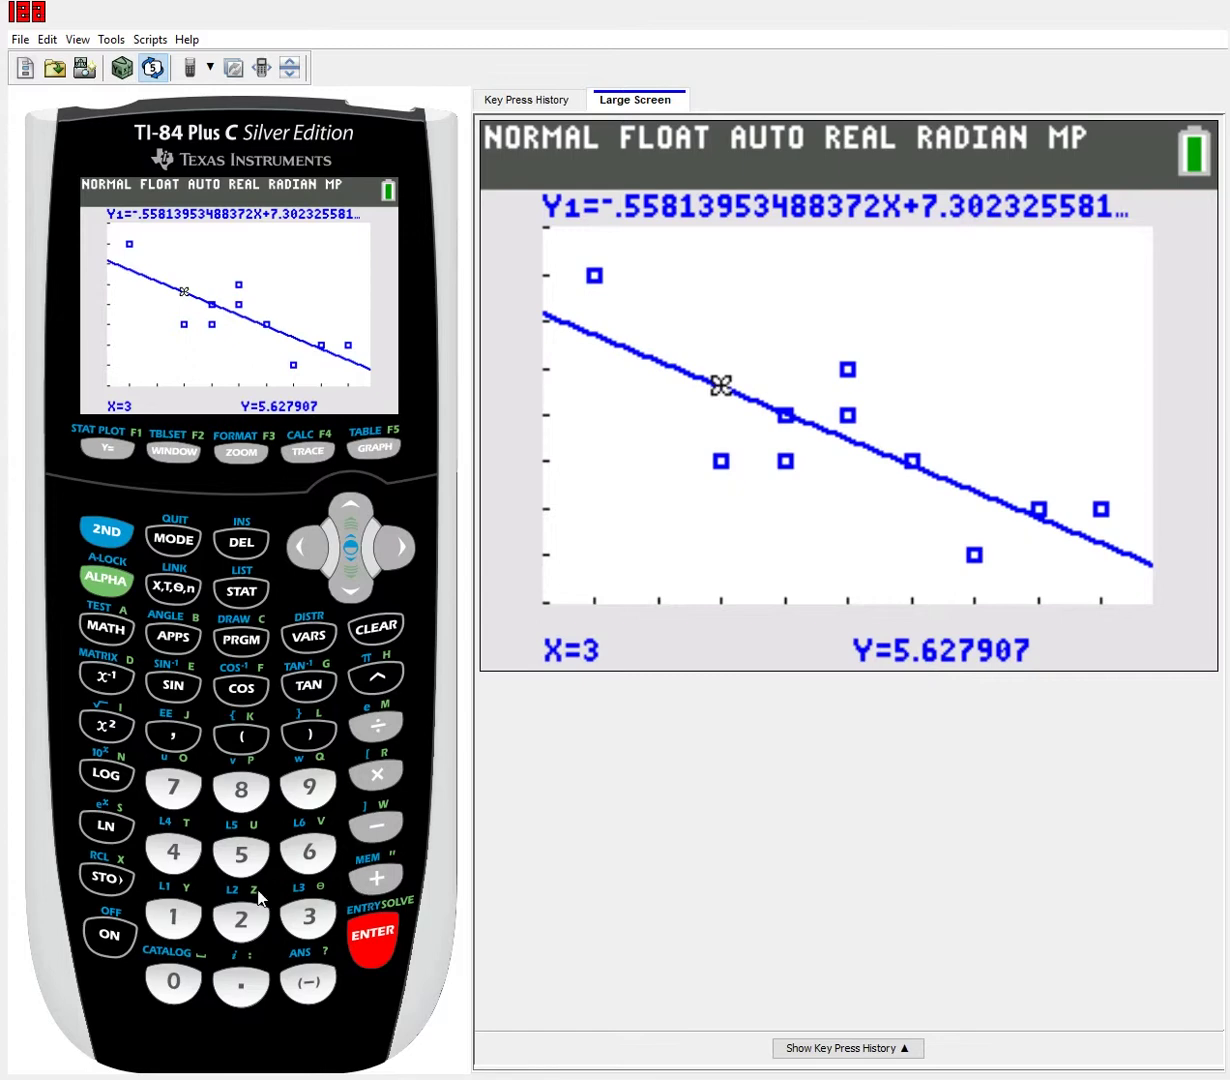
Try to evaluate the traced regression line at X=12, and quit back to the home screen
click(175, 908)
click(241, 917)
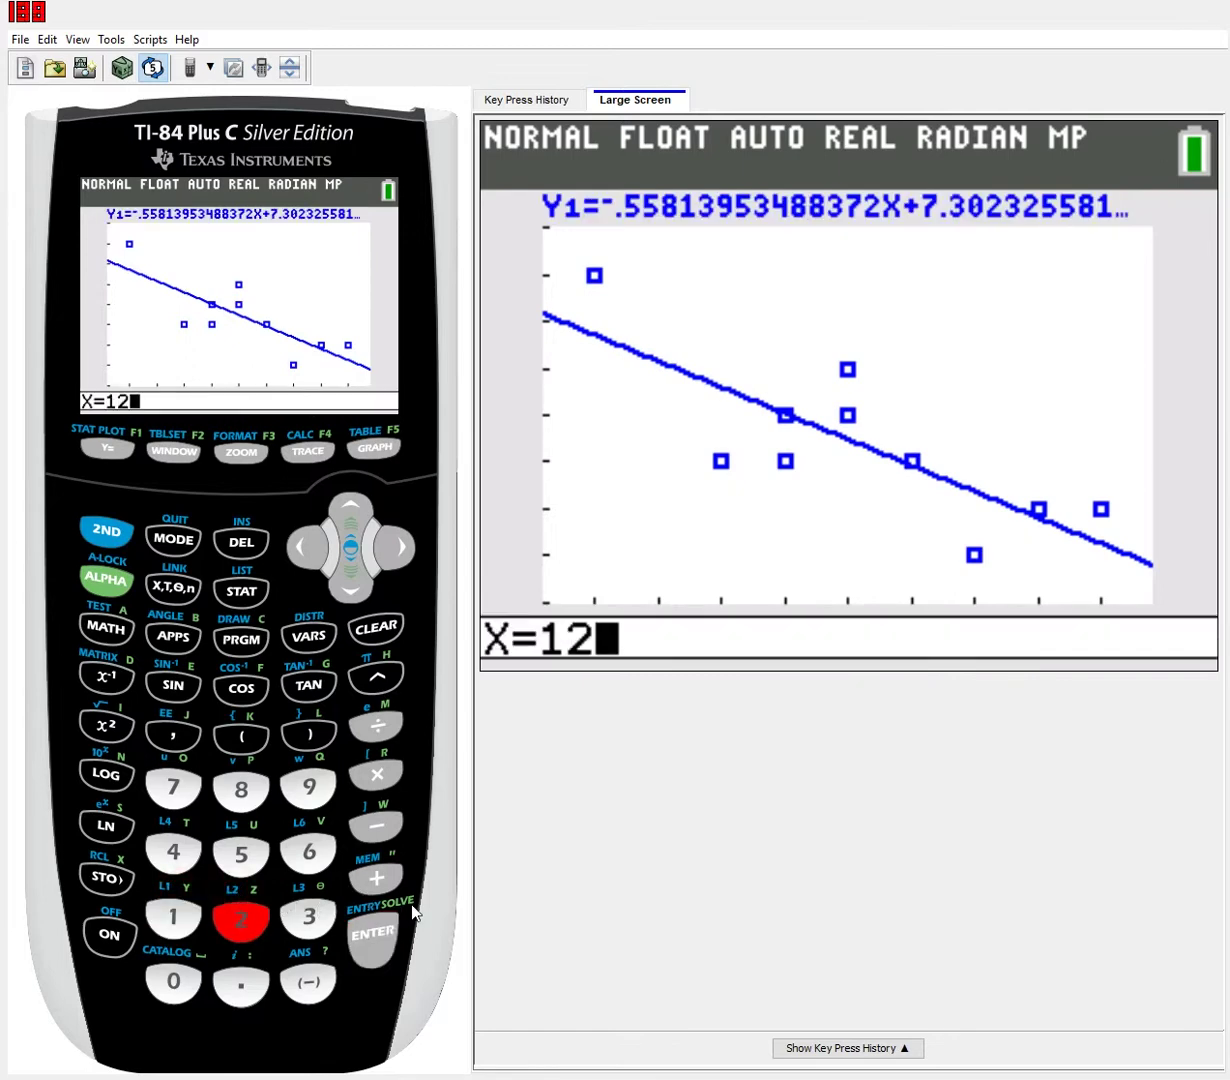
click(366, 928)
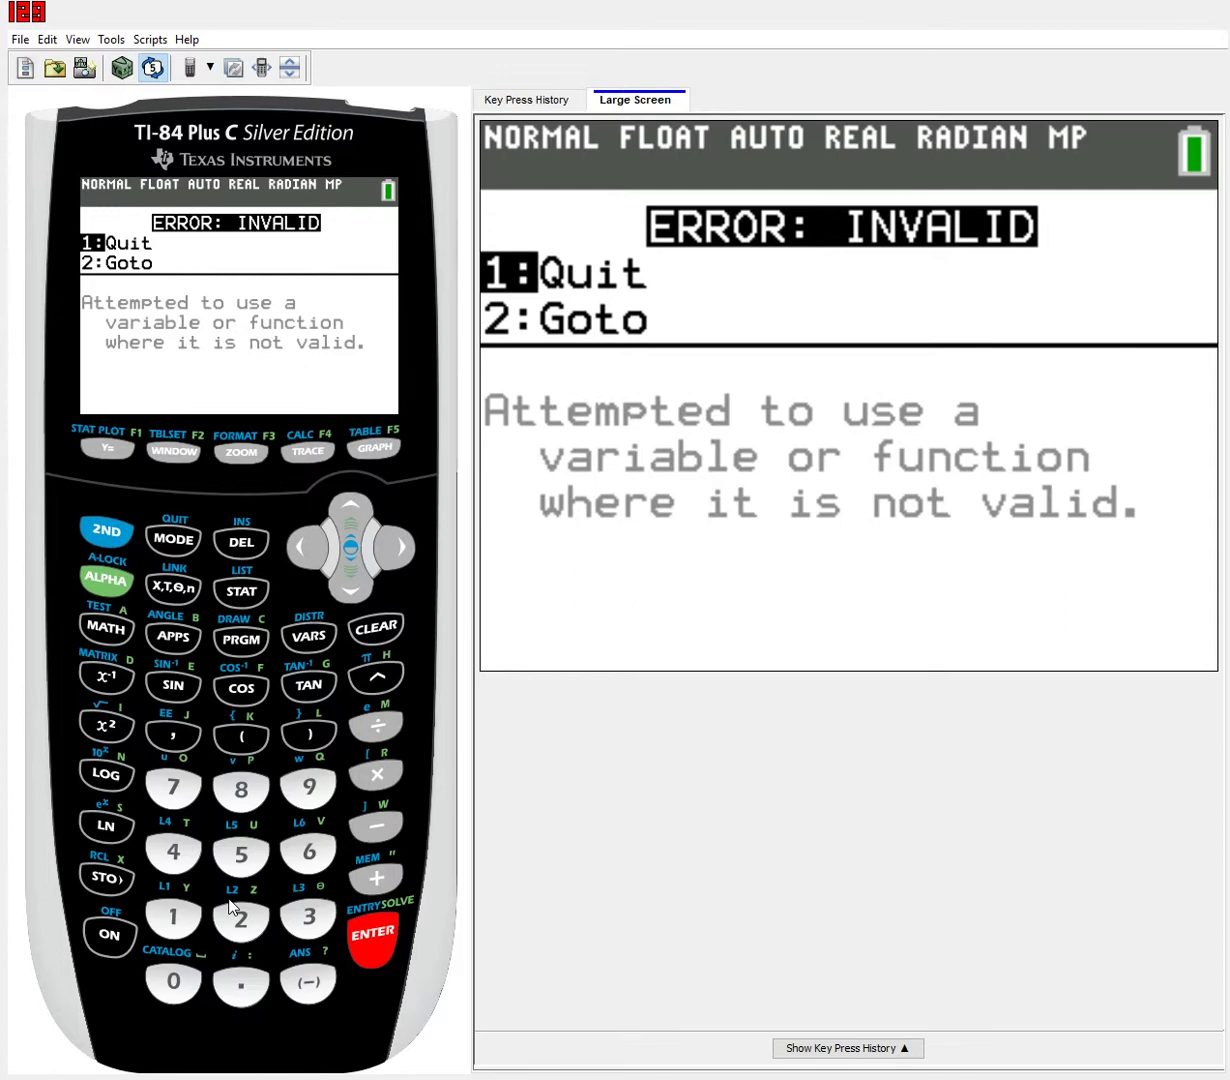
click(174, 447)
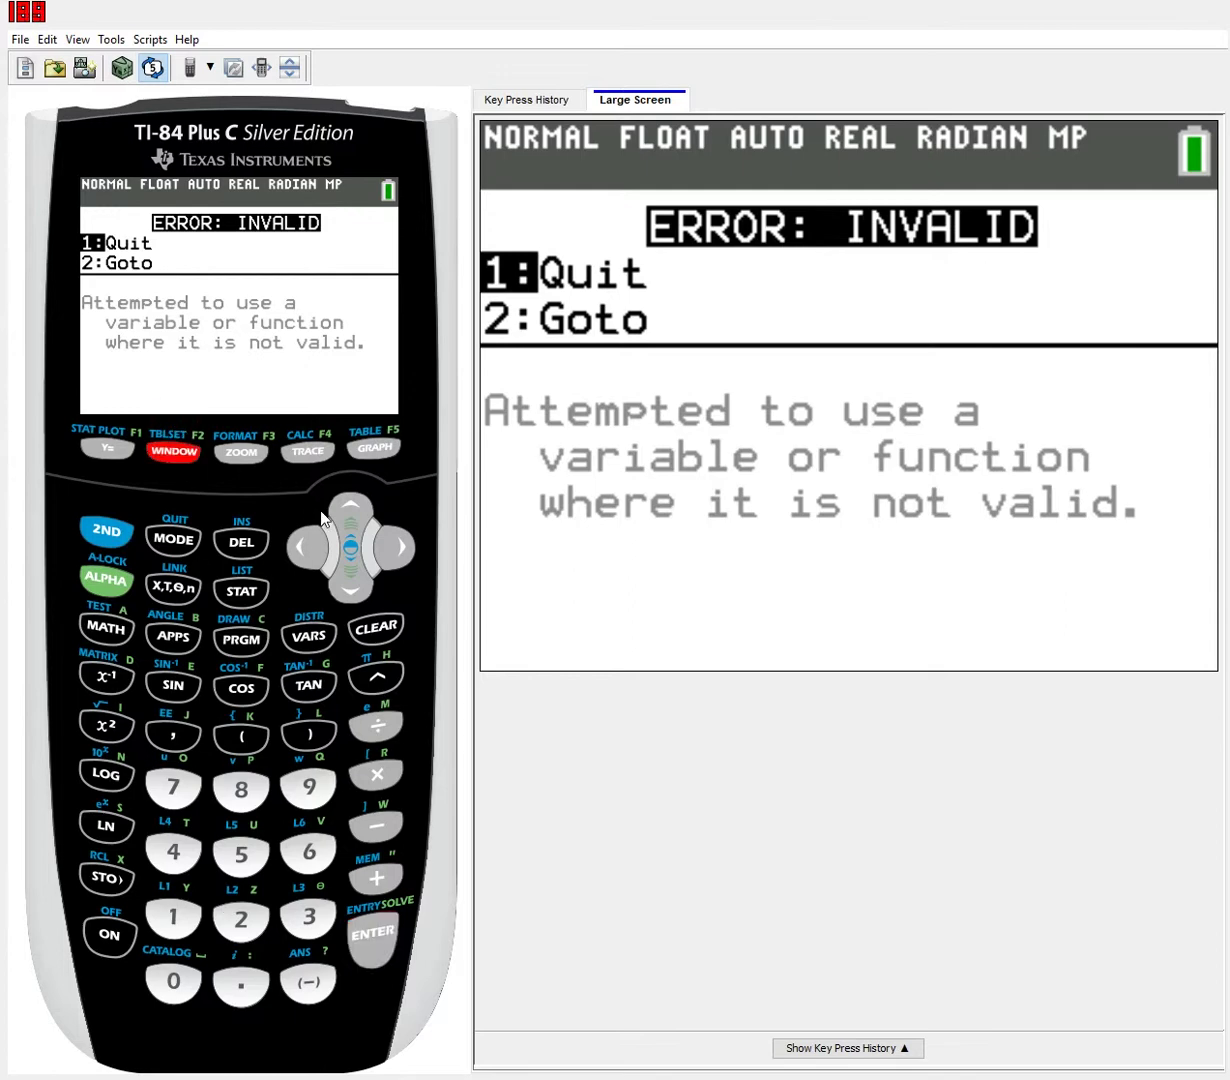
click(365, 931)
click(363, 928)
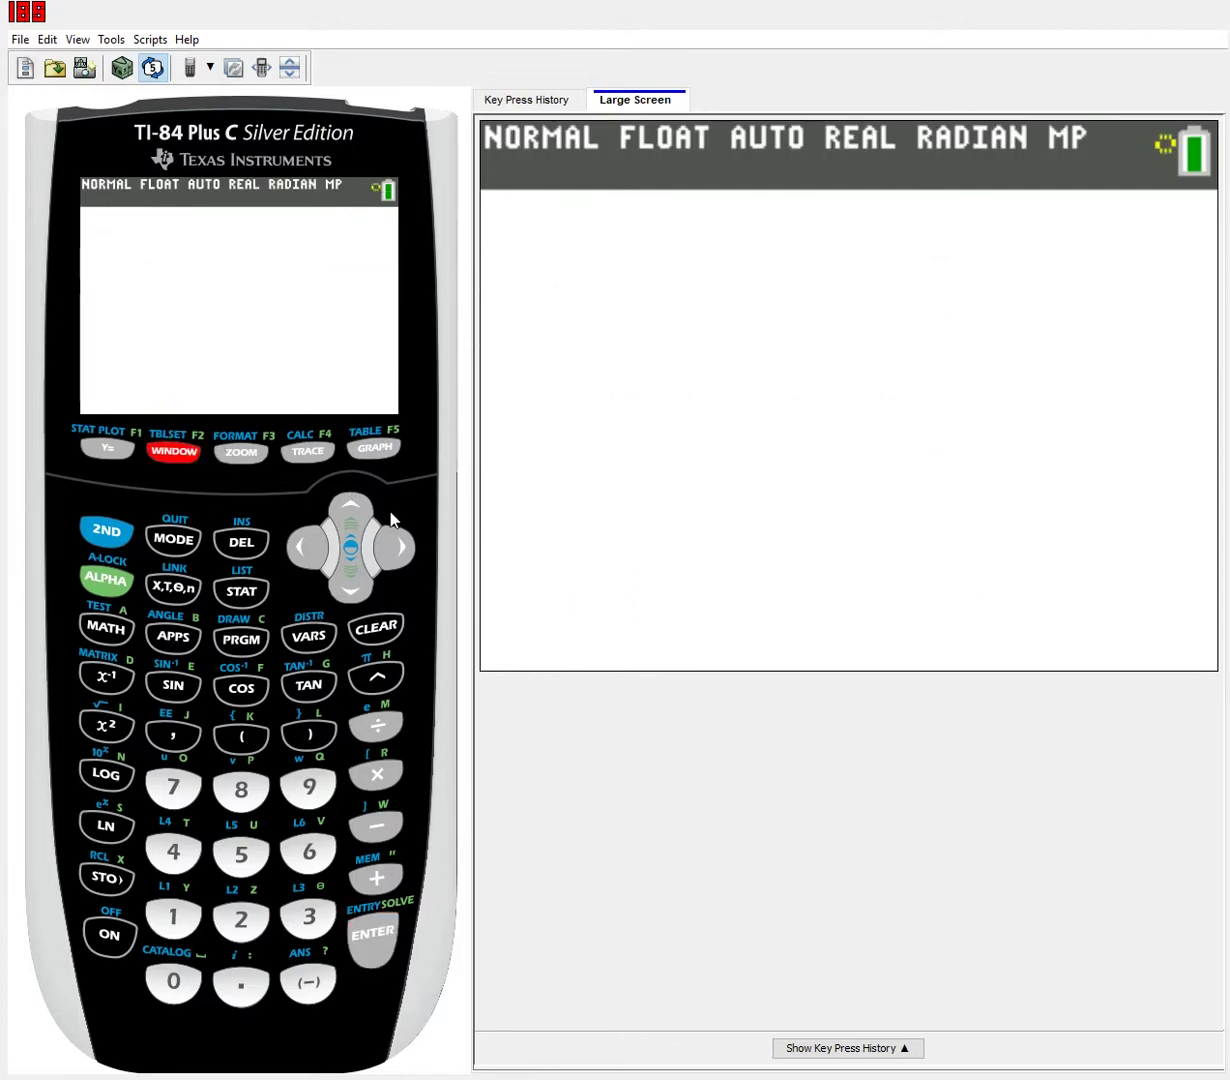
Set the graph window's Xmax to 13 and redraw the graph
key(F2)
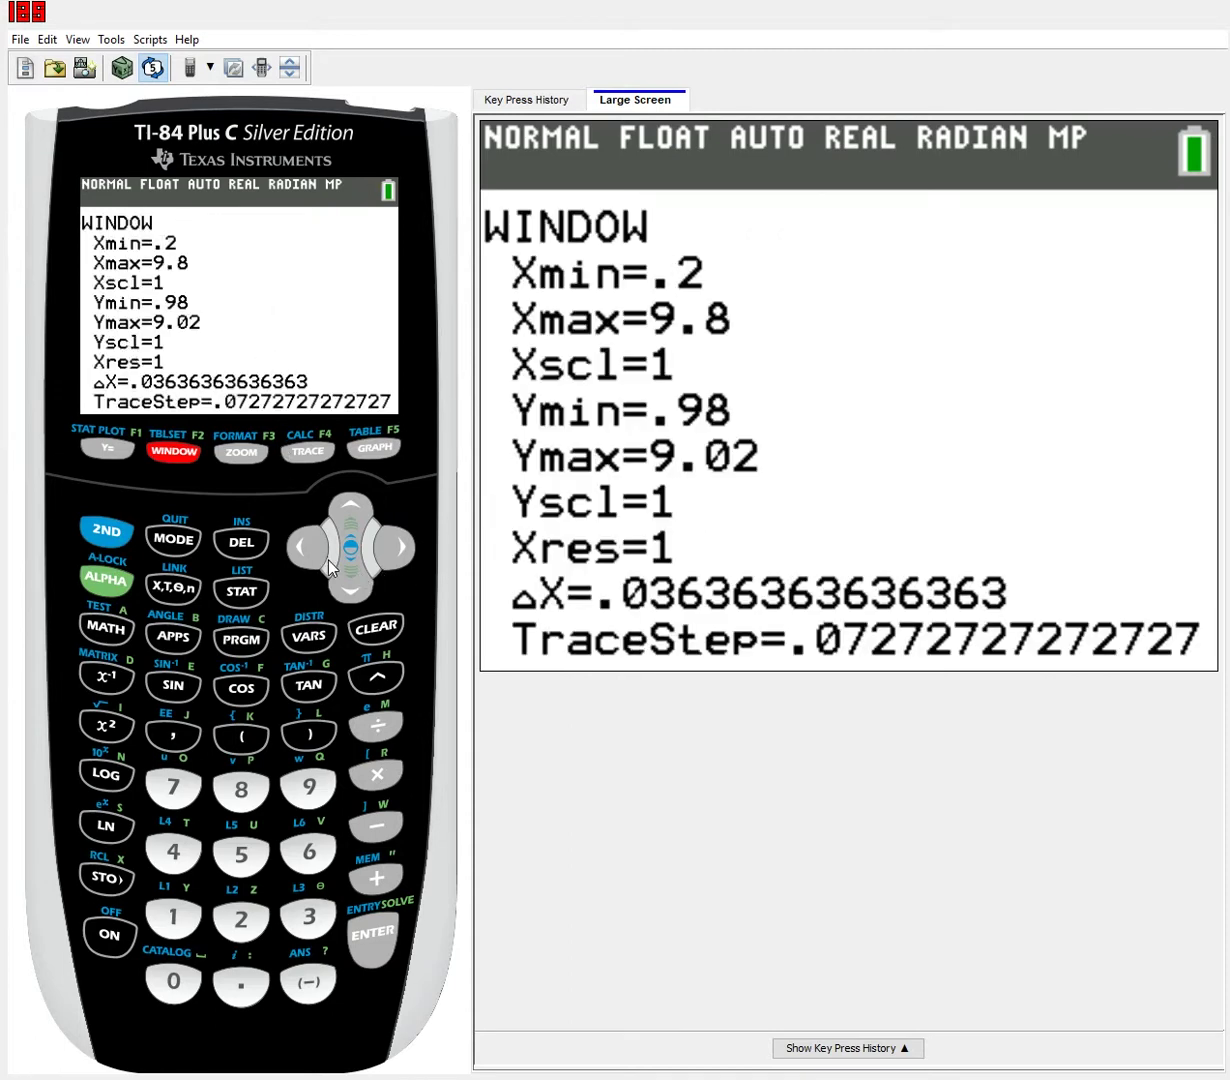
click(350, 586)
click(174, 915)
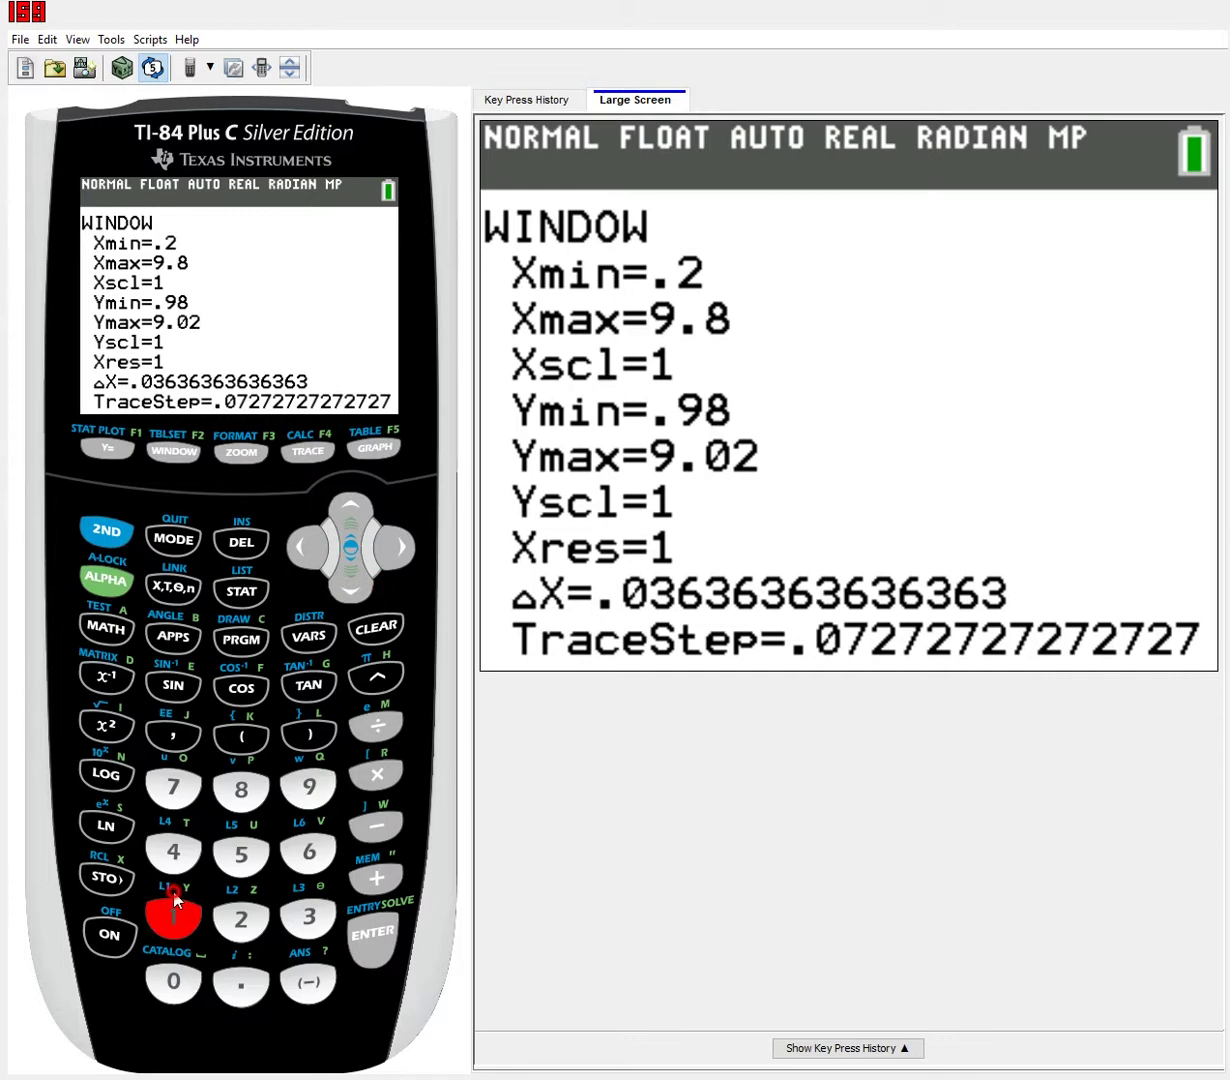
click(308, 914)
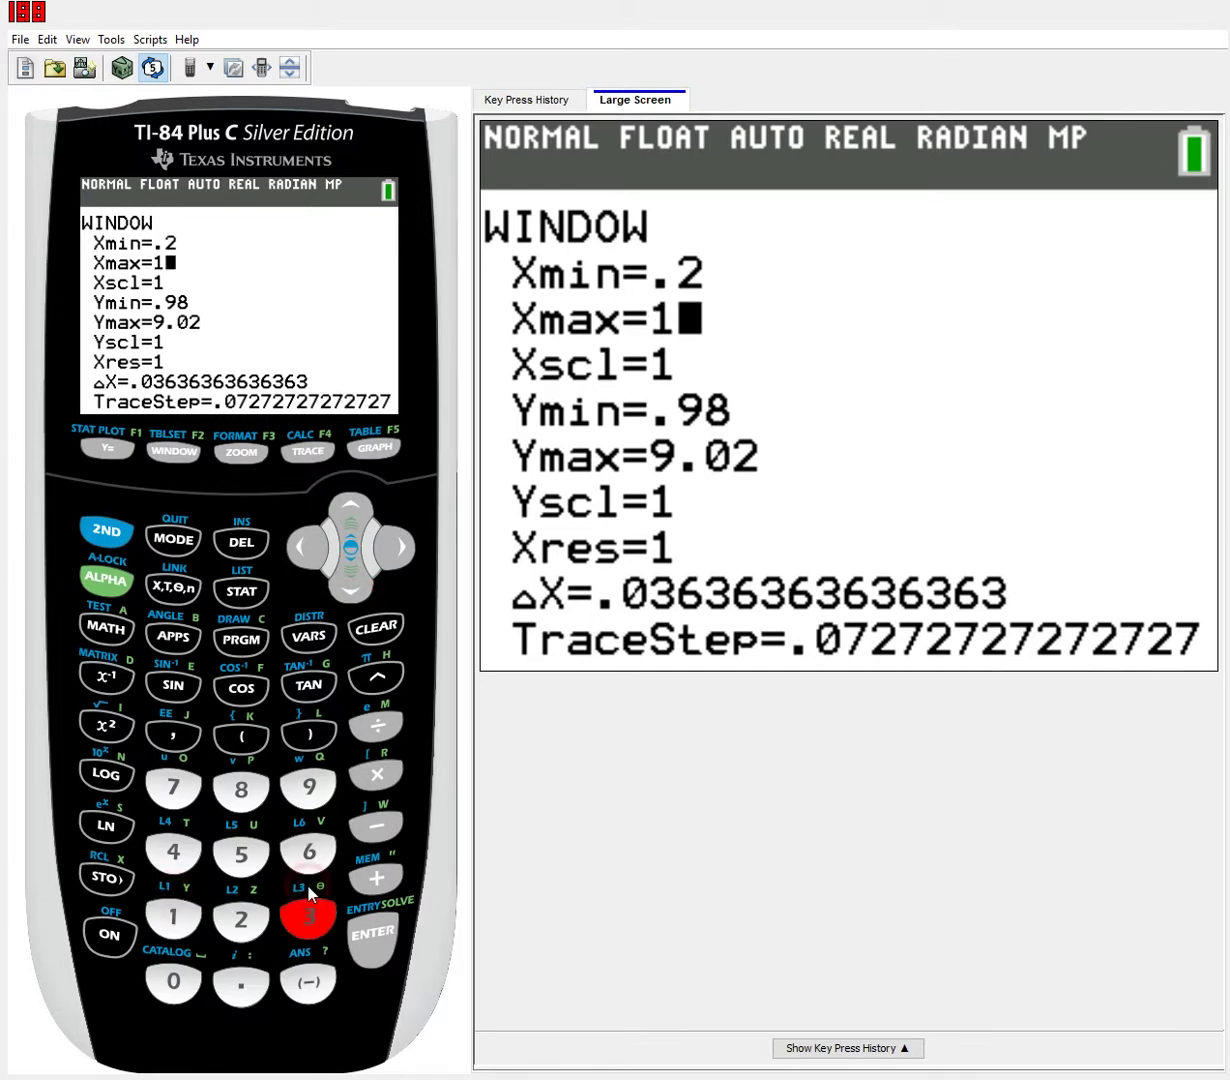
click(365, 430)
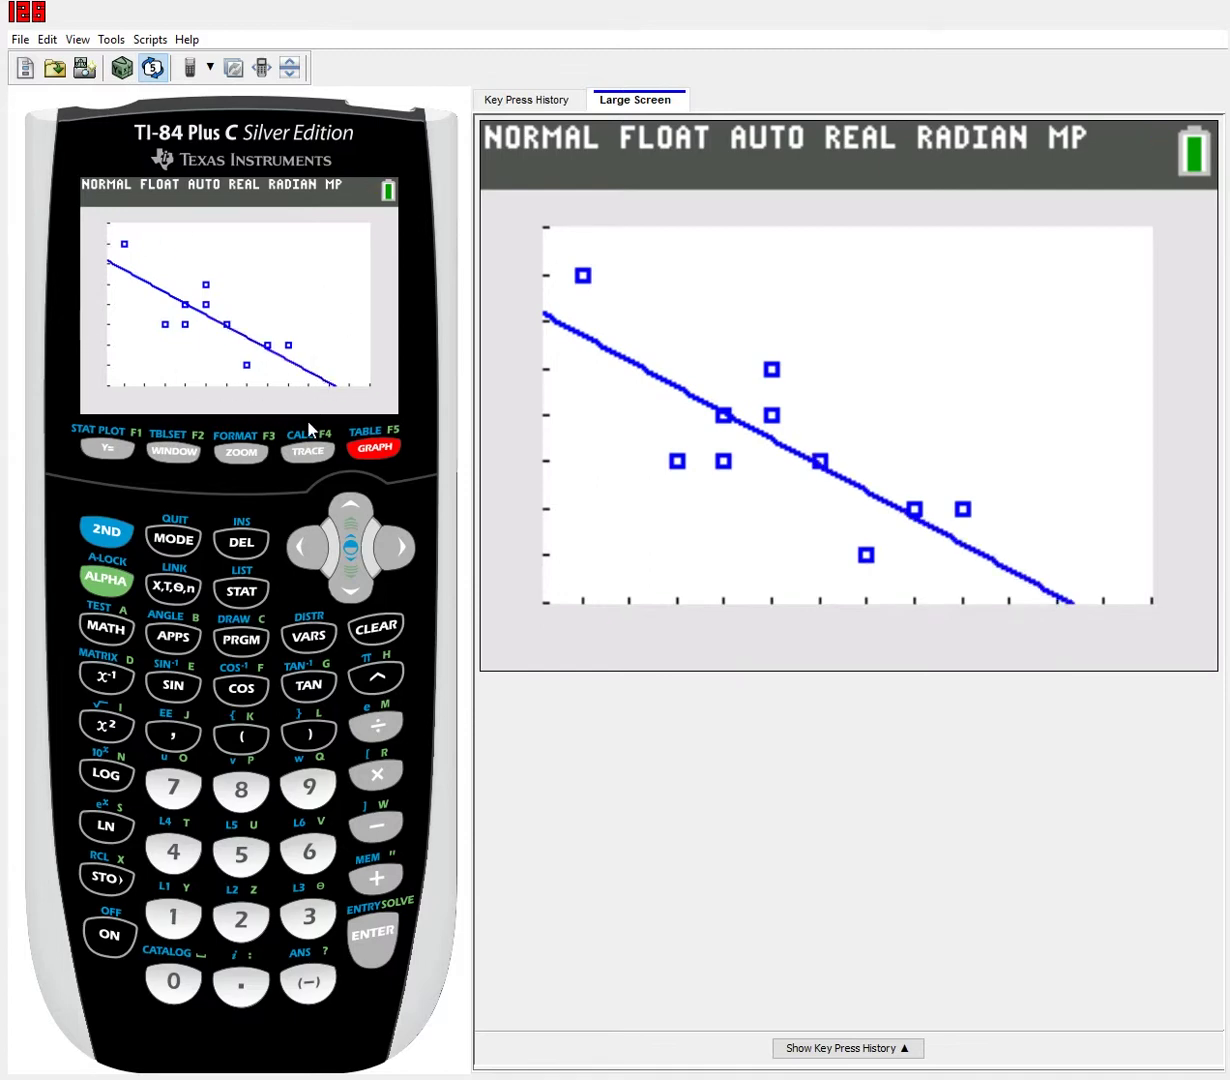
Set the graph window's Ymin to -2 and graph the scatter plot and line again
click(172, 445)
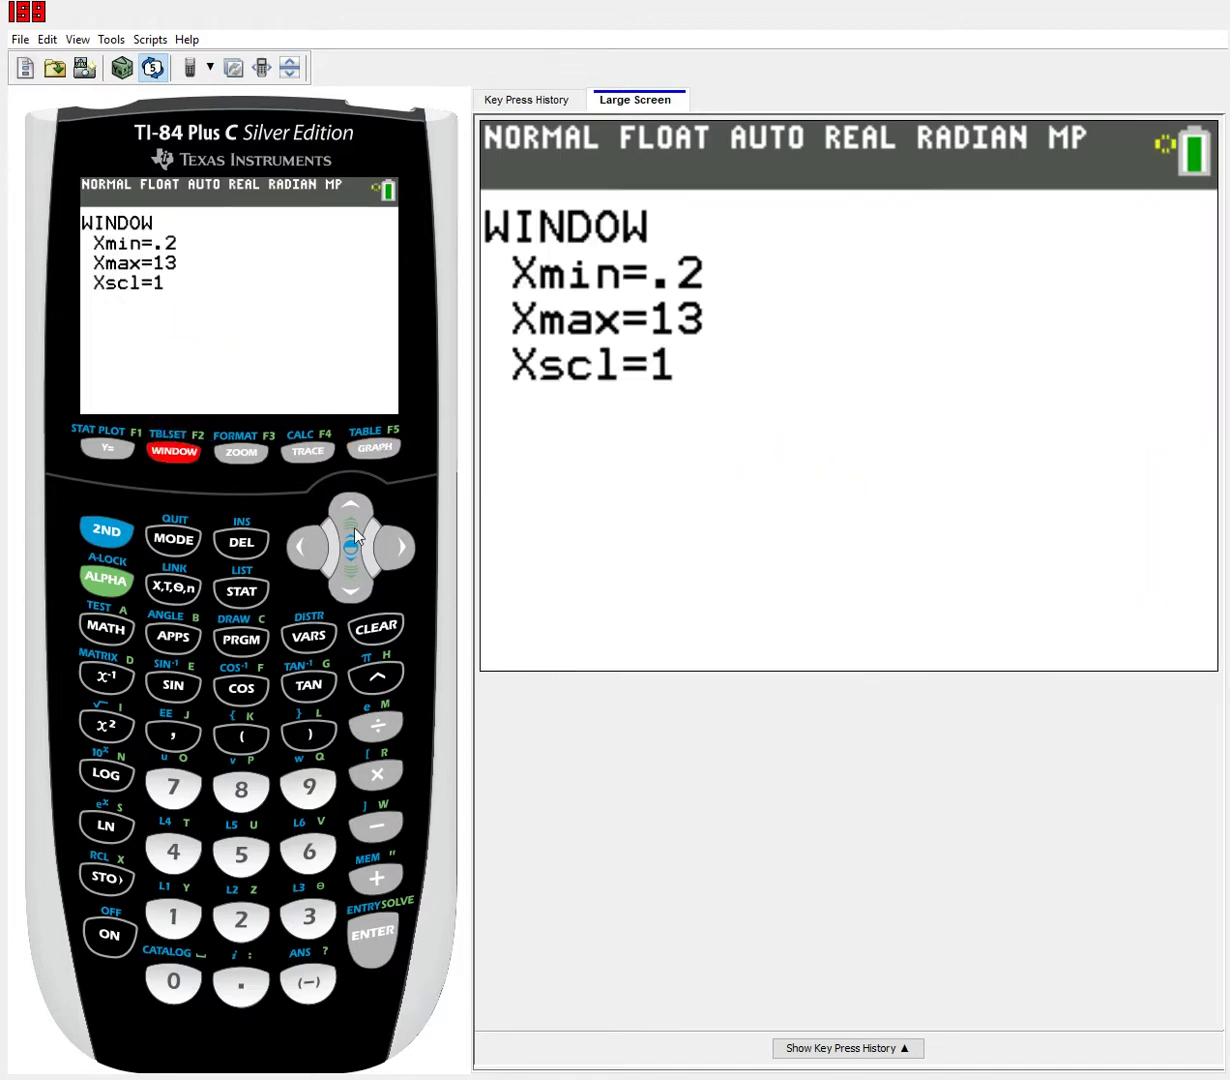
click(340, 578)
click(338, 578)
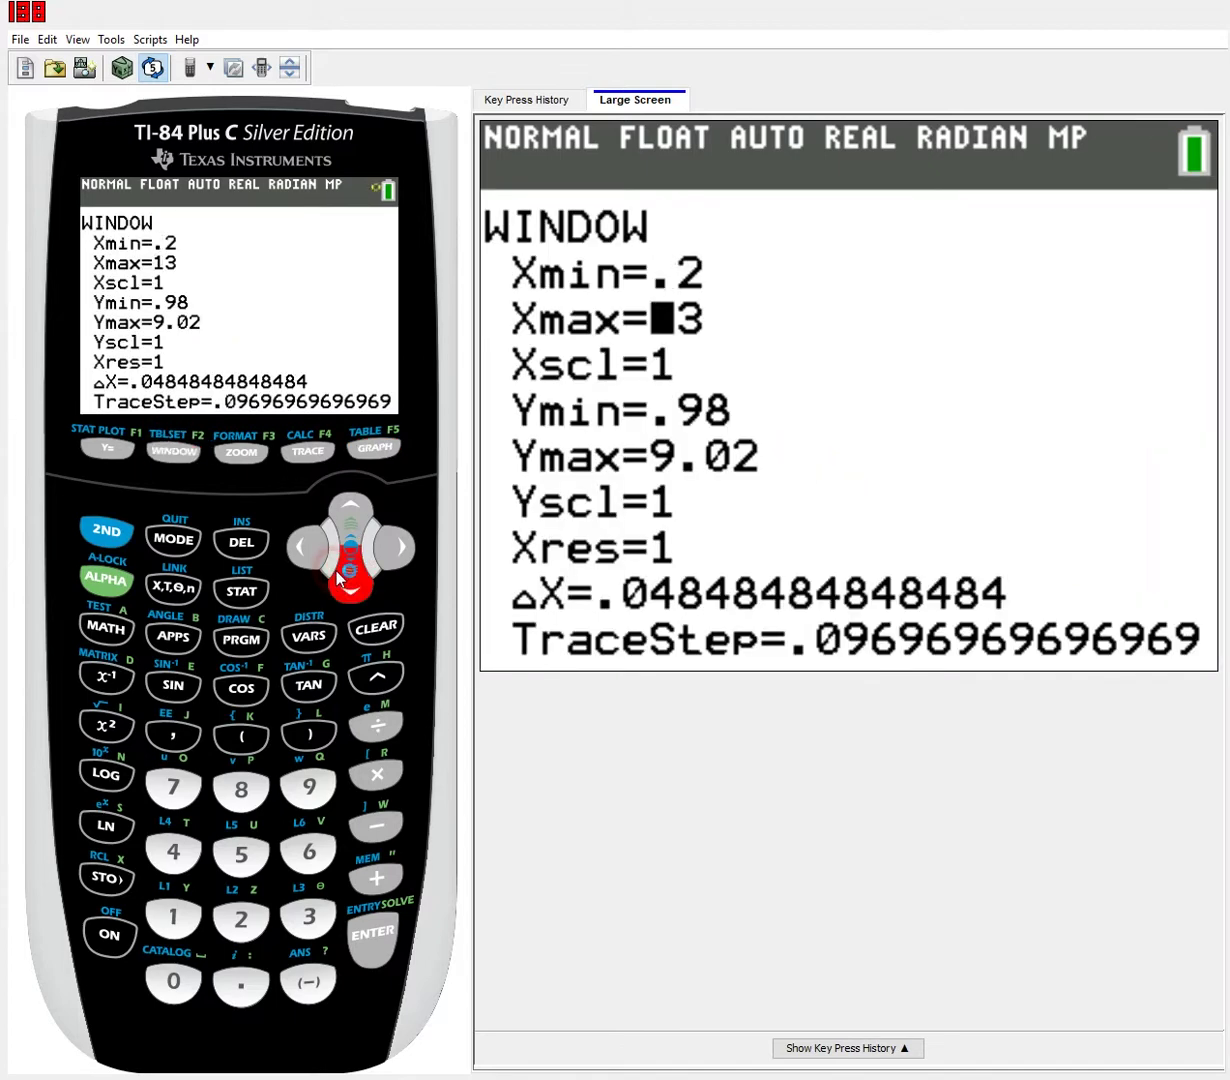
click(340, 578)
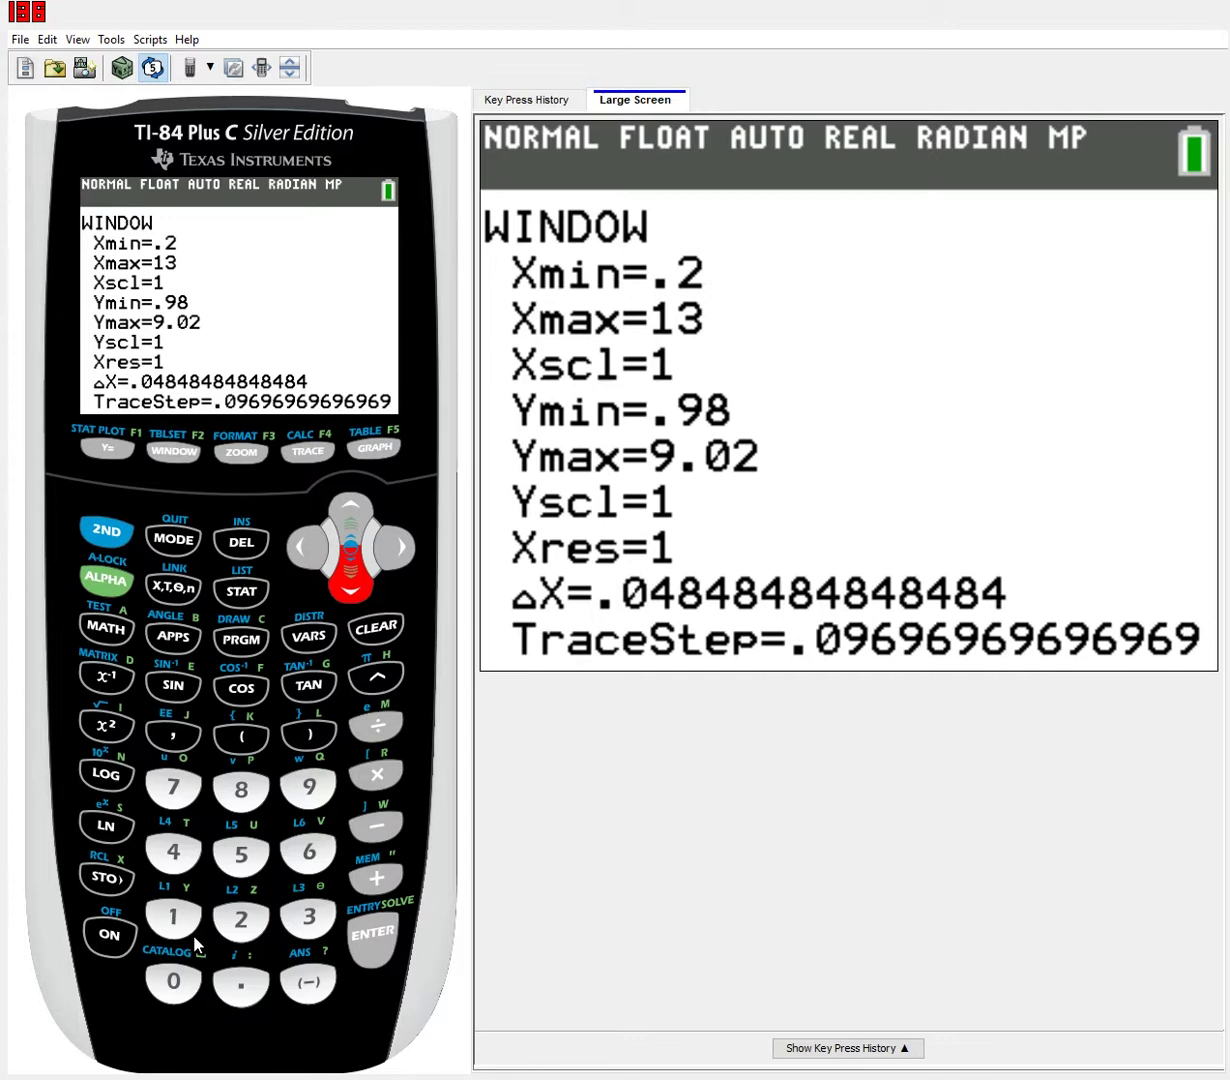
click(303, 978)
click(241, 916)
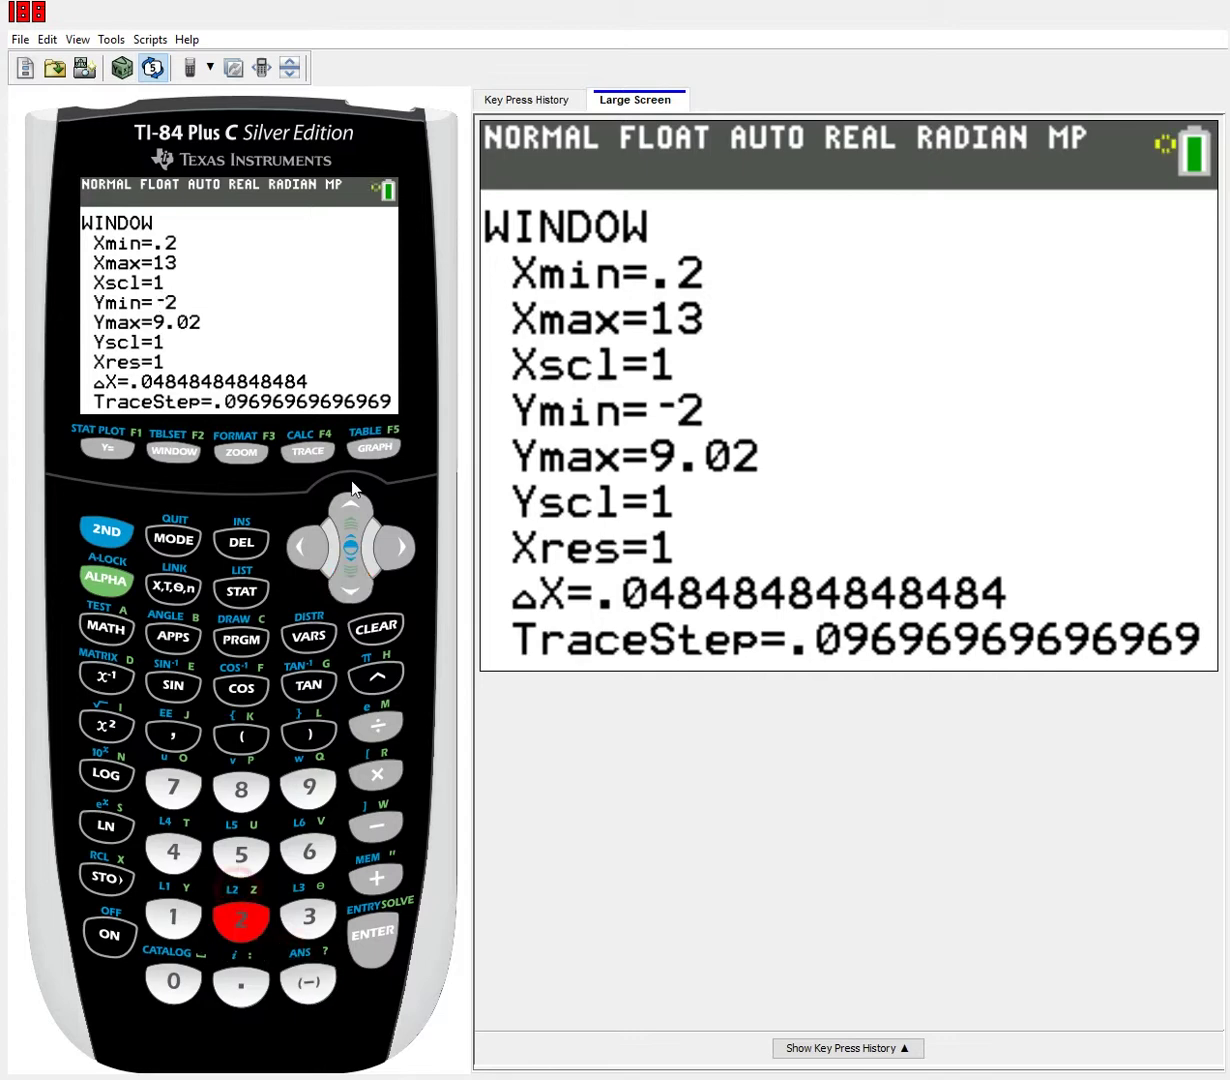
click(376, 424)
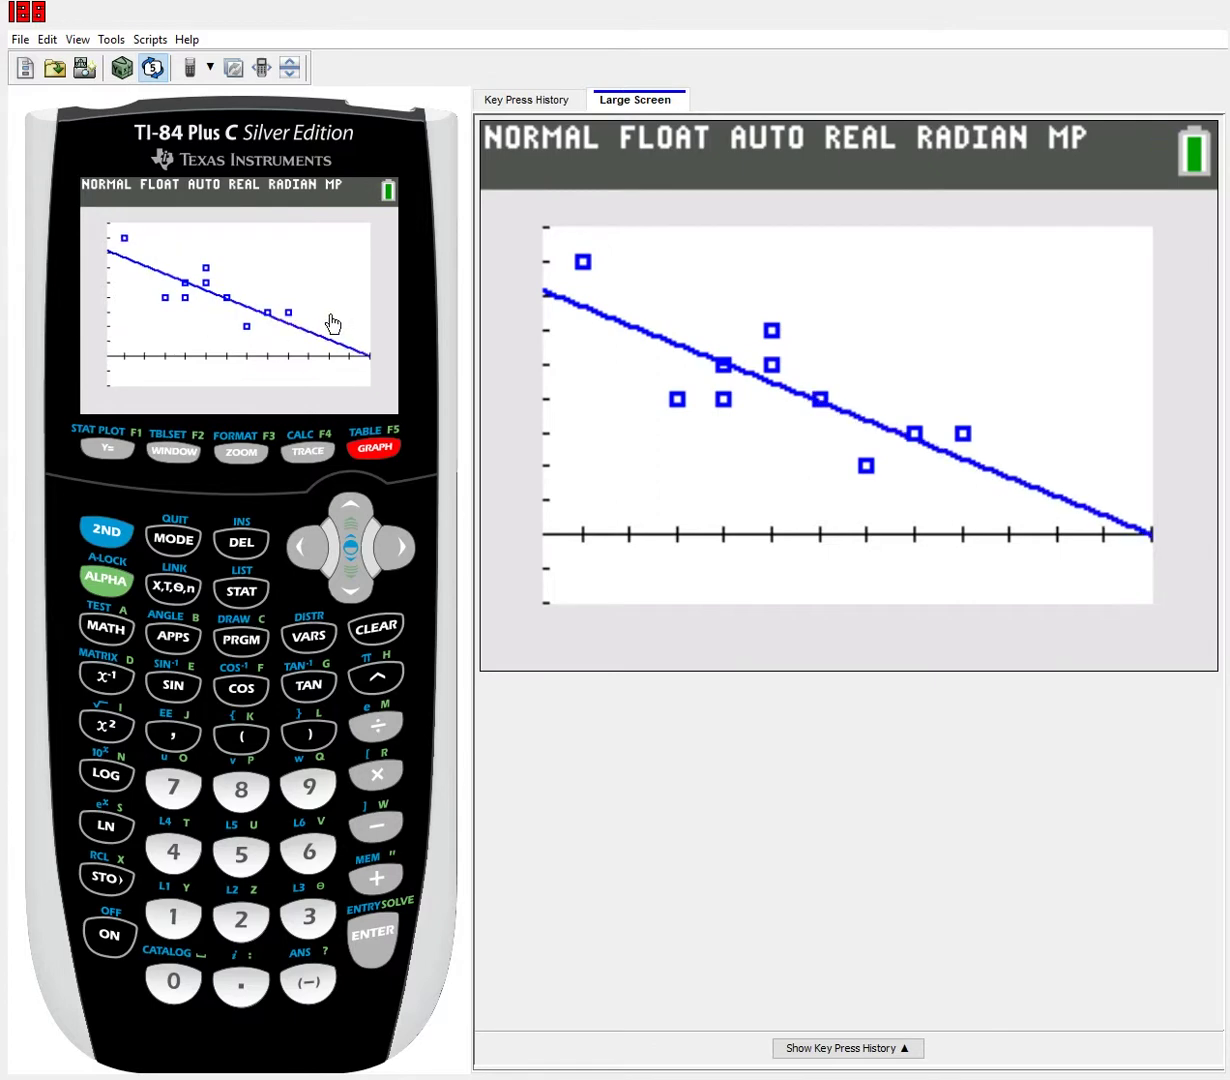
Trace the Y1 regression line at X=12 to read its predicted value, and return to the home screen
click(306, 450)
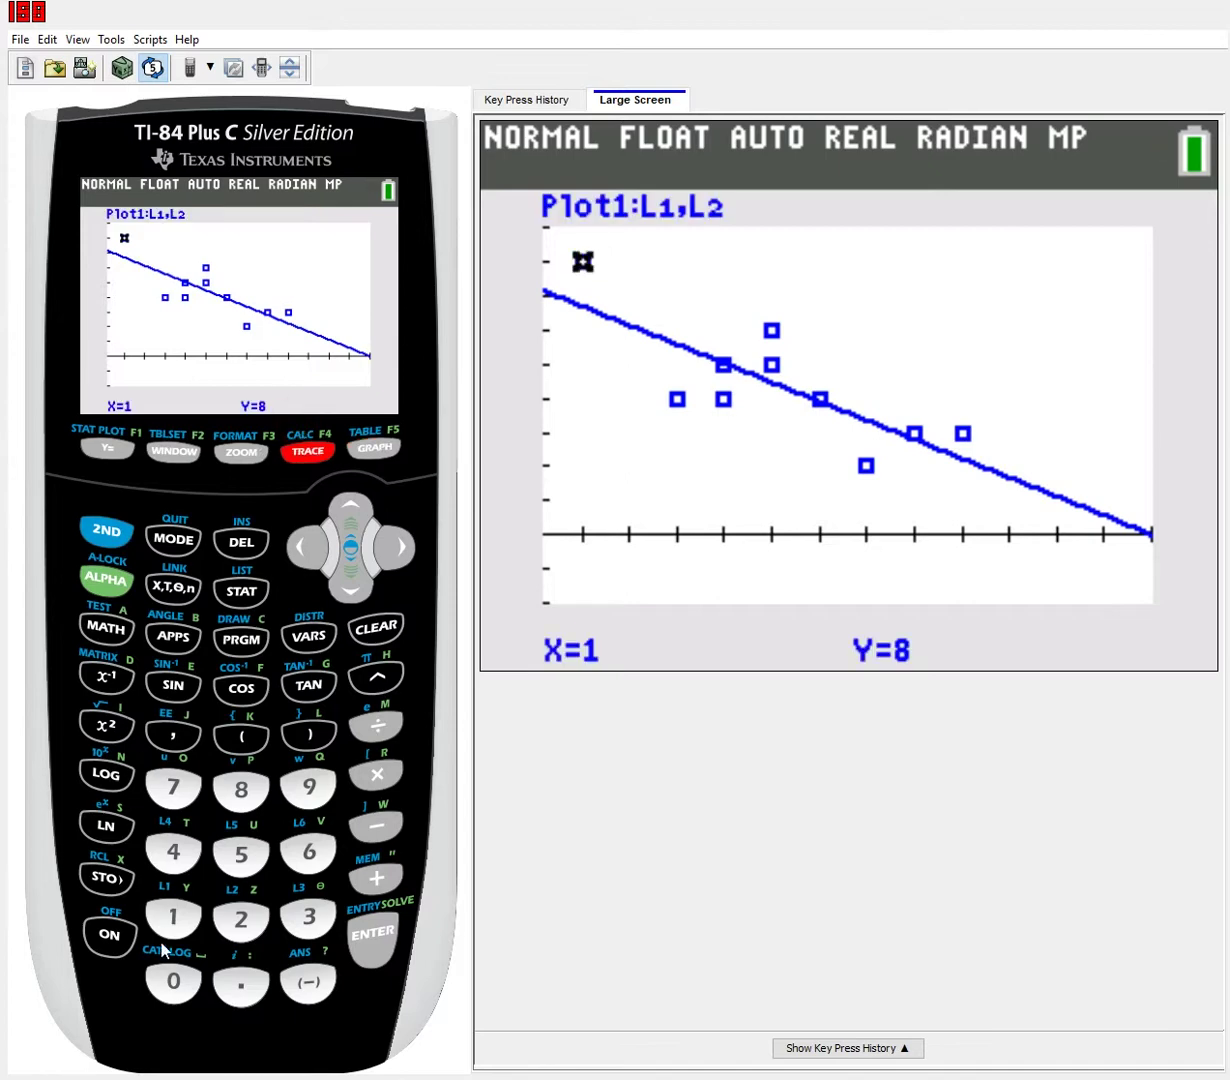
click(340, 568)
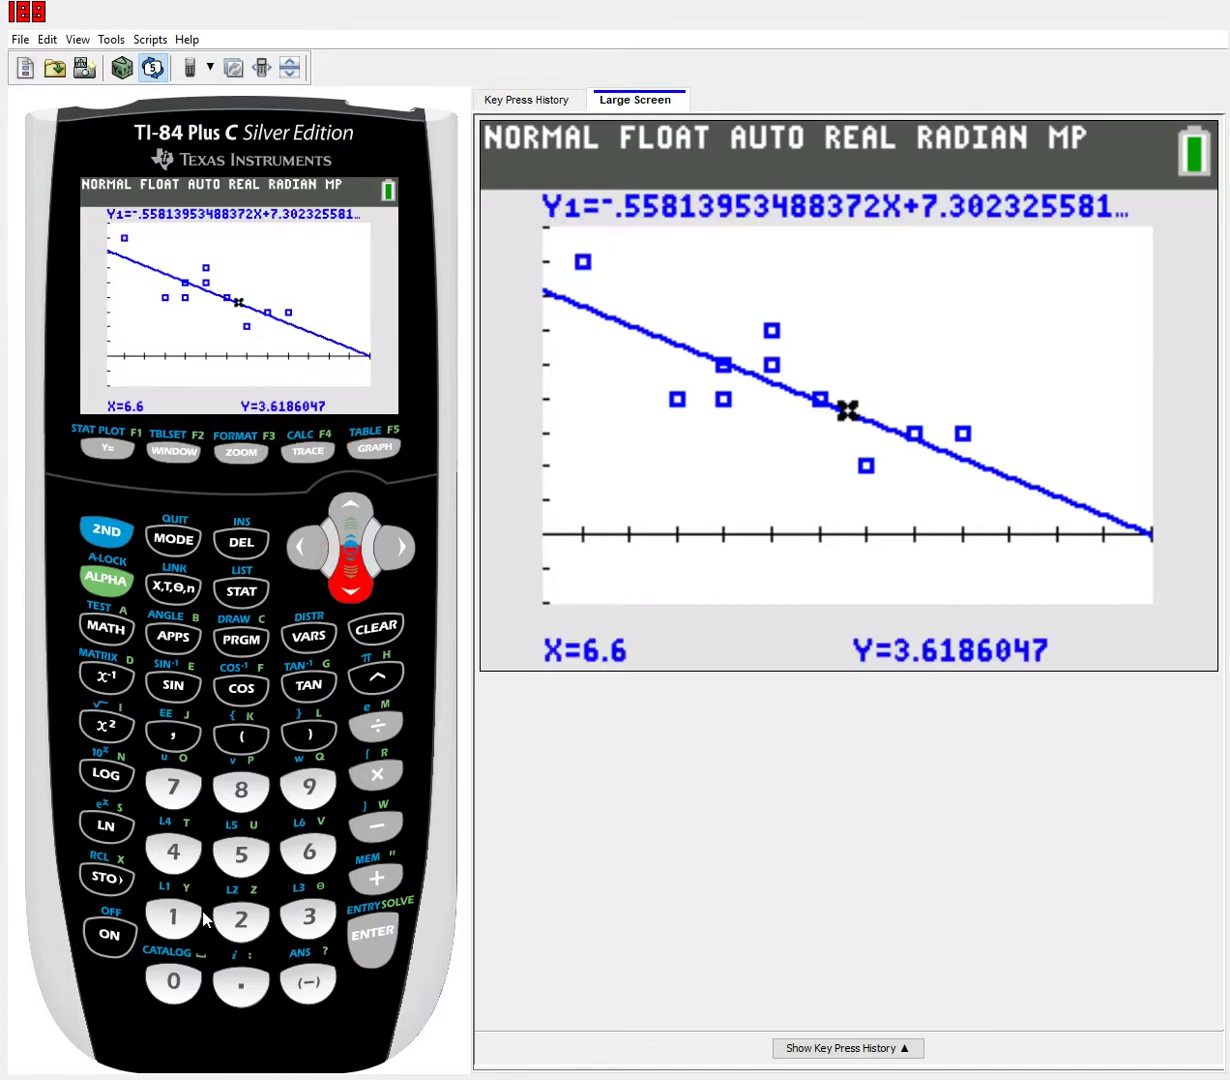
click(173, 914)
click(229, 900)
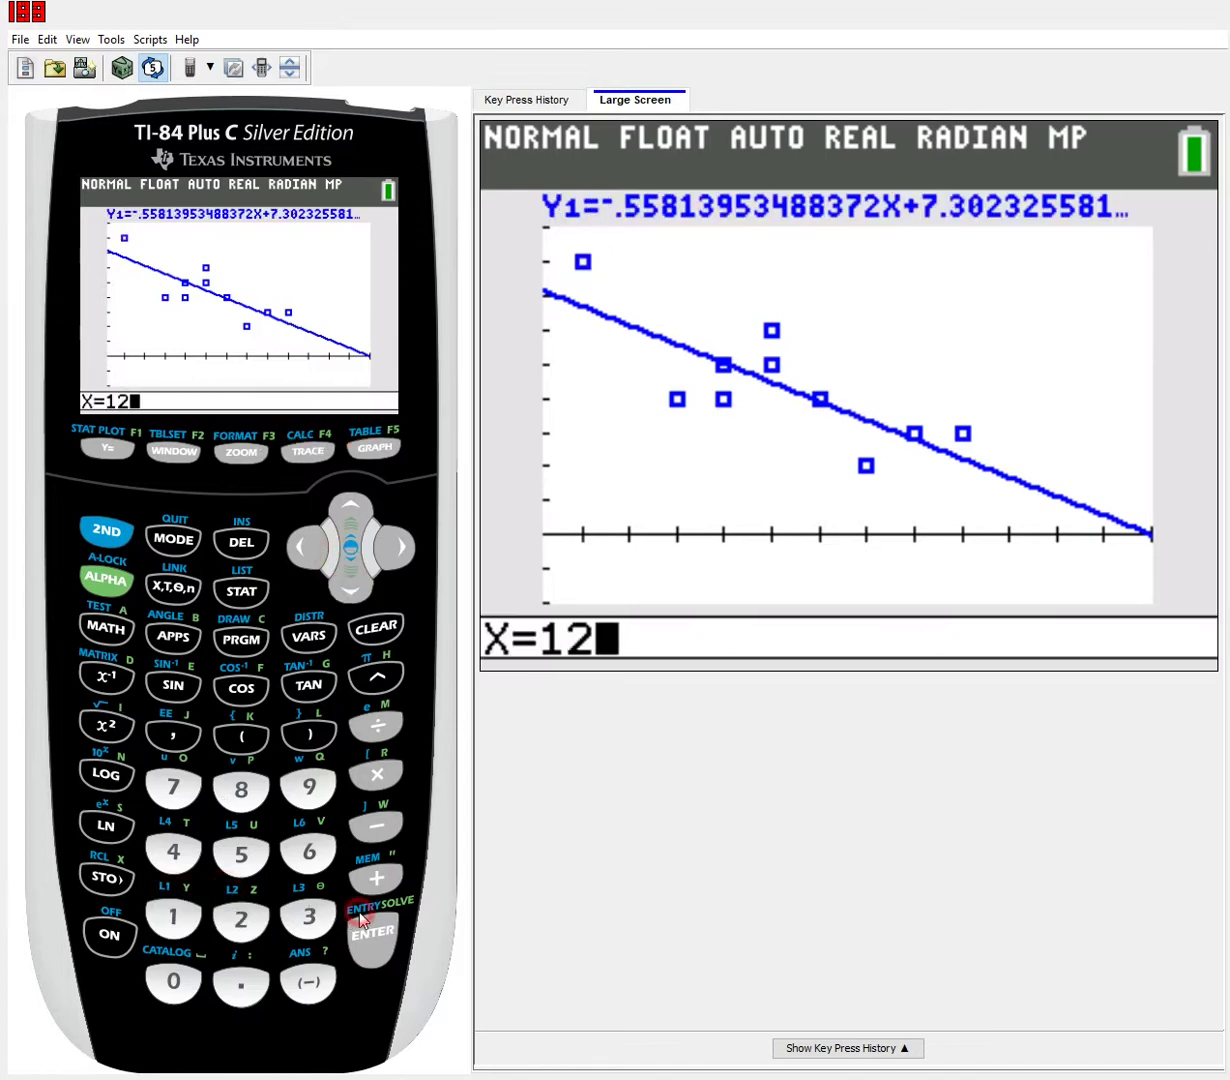
click(362, 922)
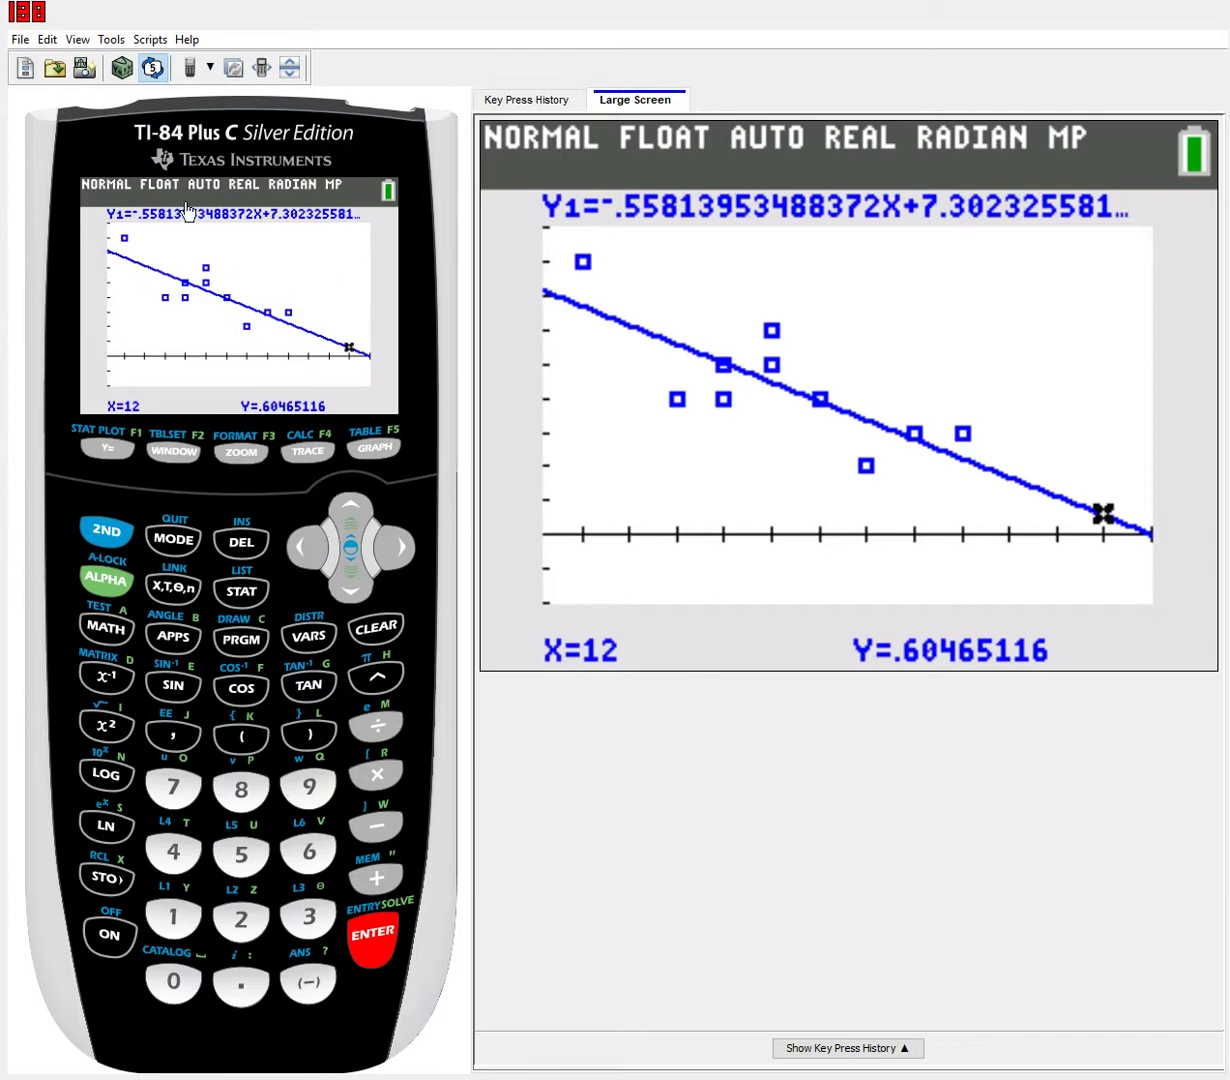
click(106, 522)
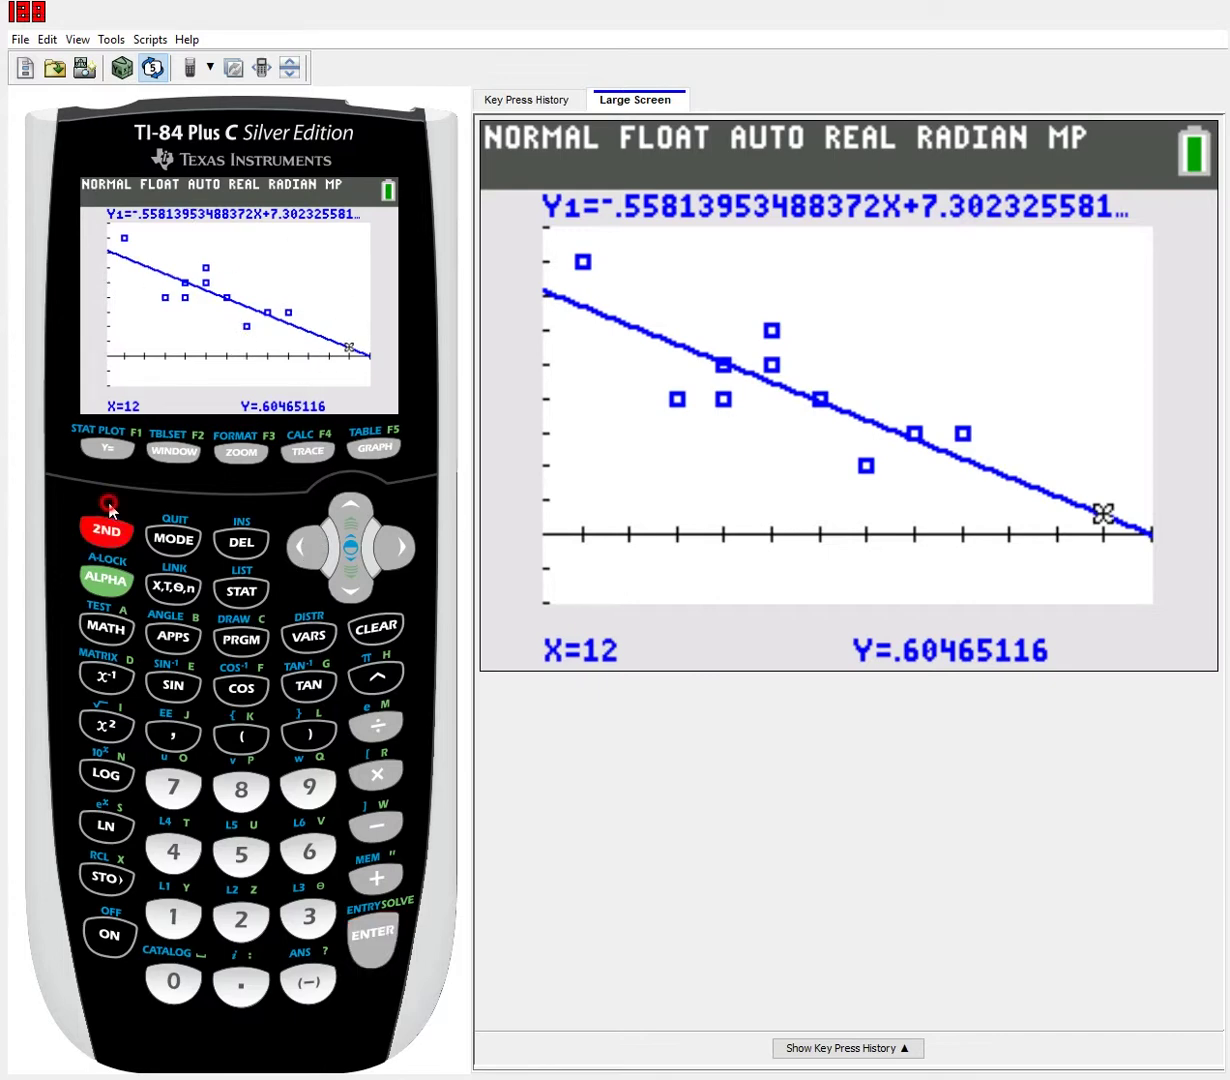
click(172, 522)
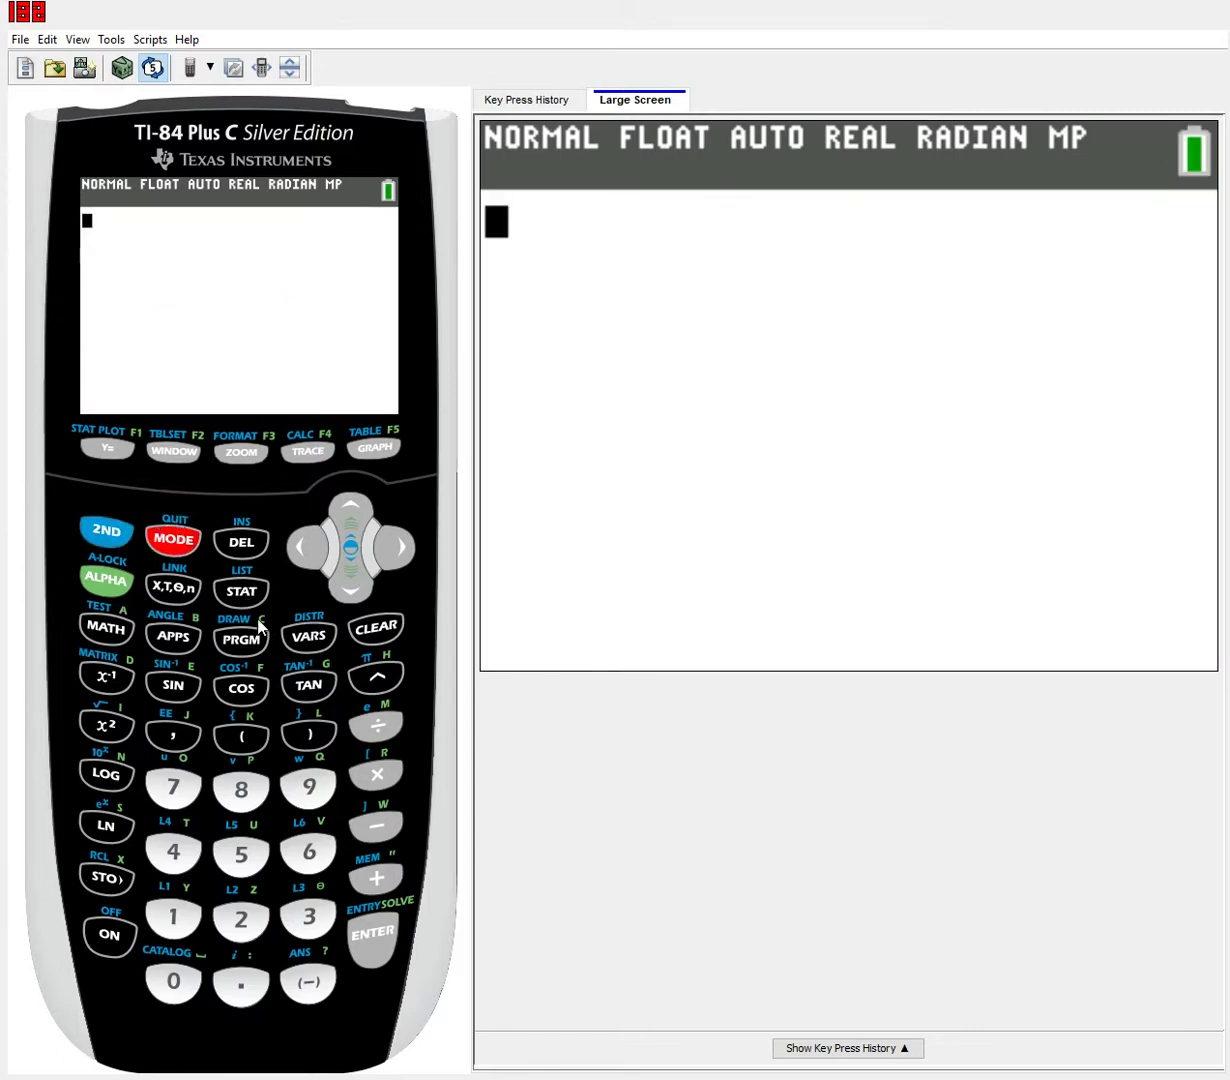
Recall the previous LinReg(ax+b) L1,L2,Y1 entry and run the regression again to review its coefficients and r
click(108, 524)
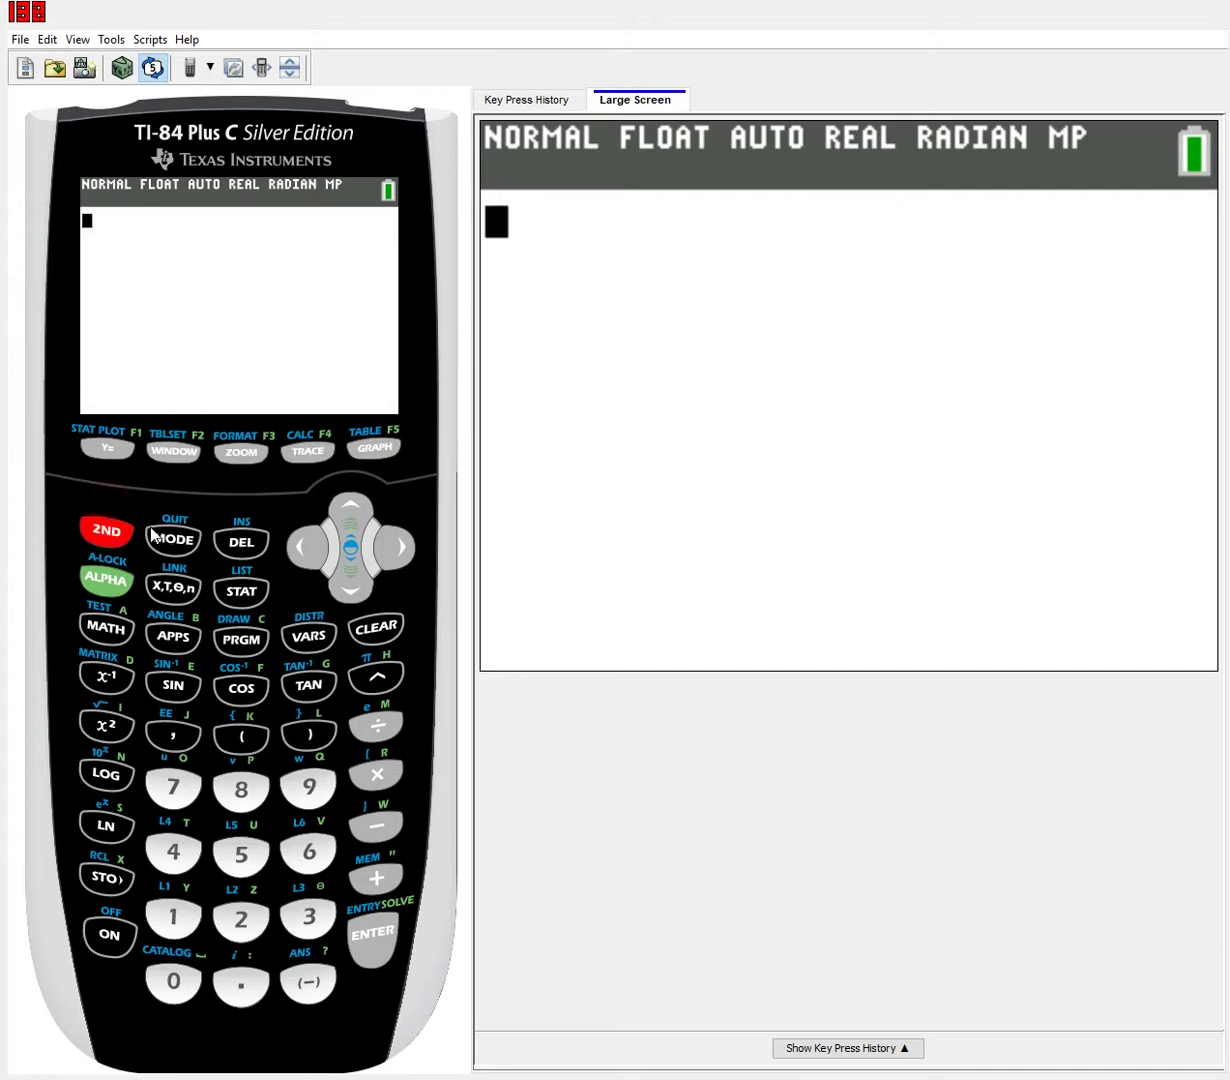
click(368, 922)
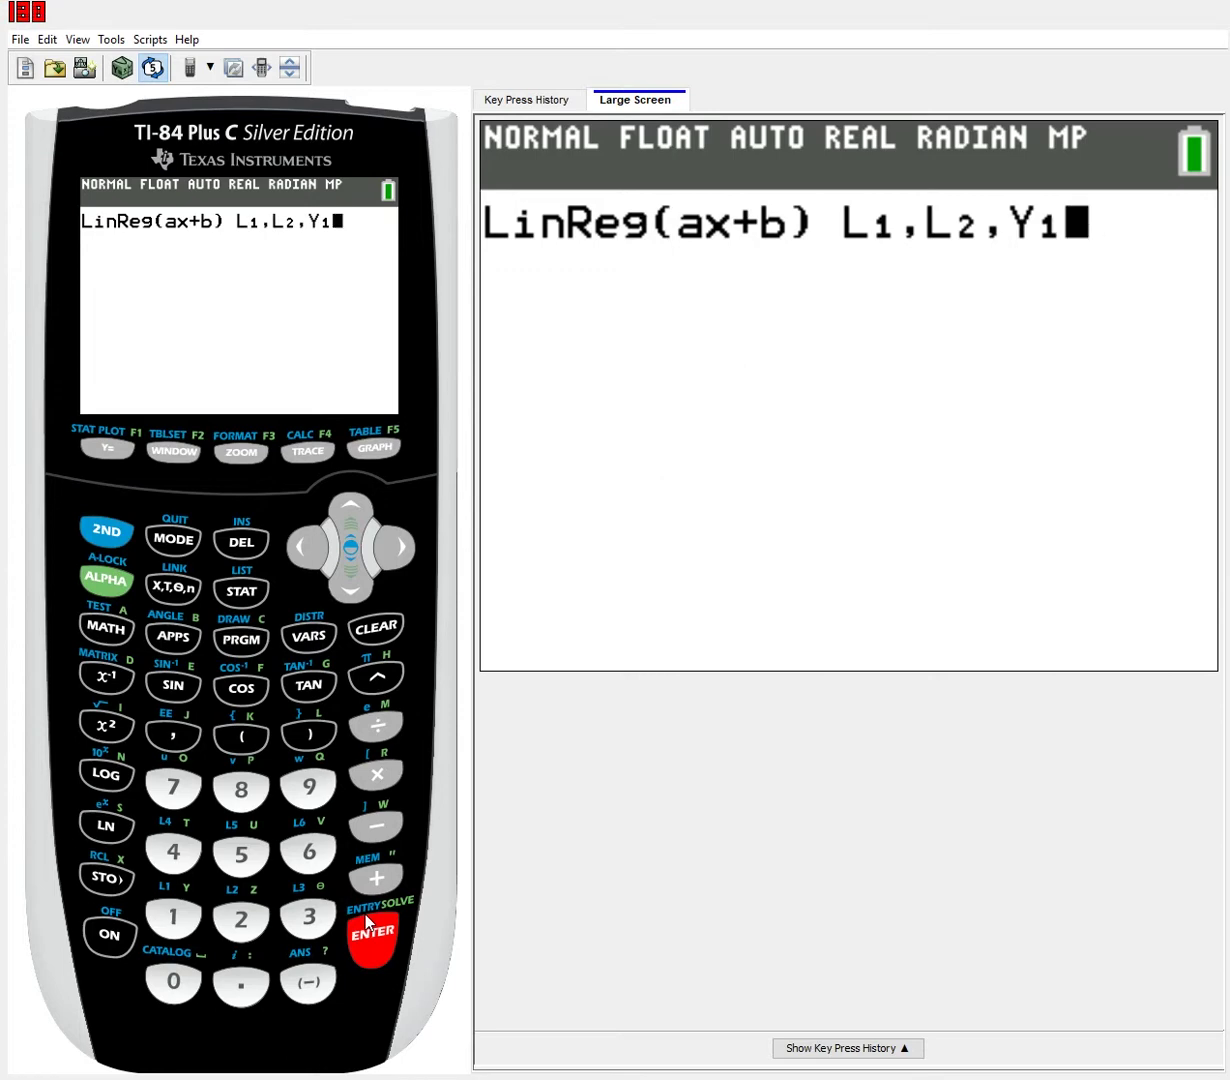
click(368, 922)
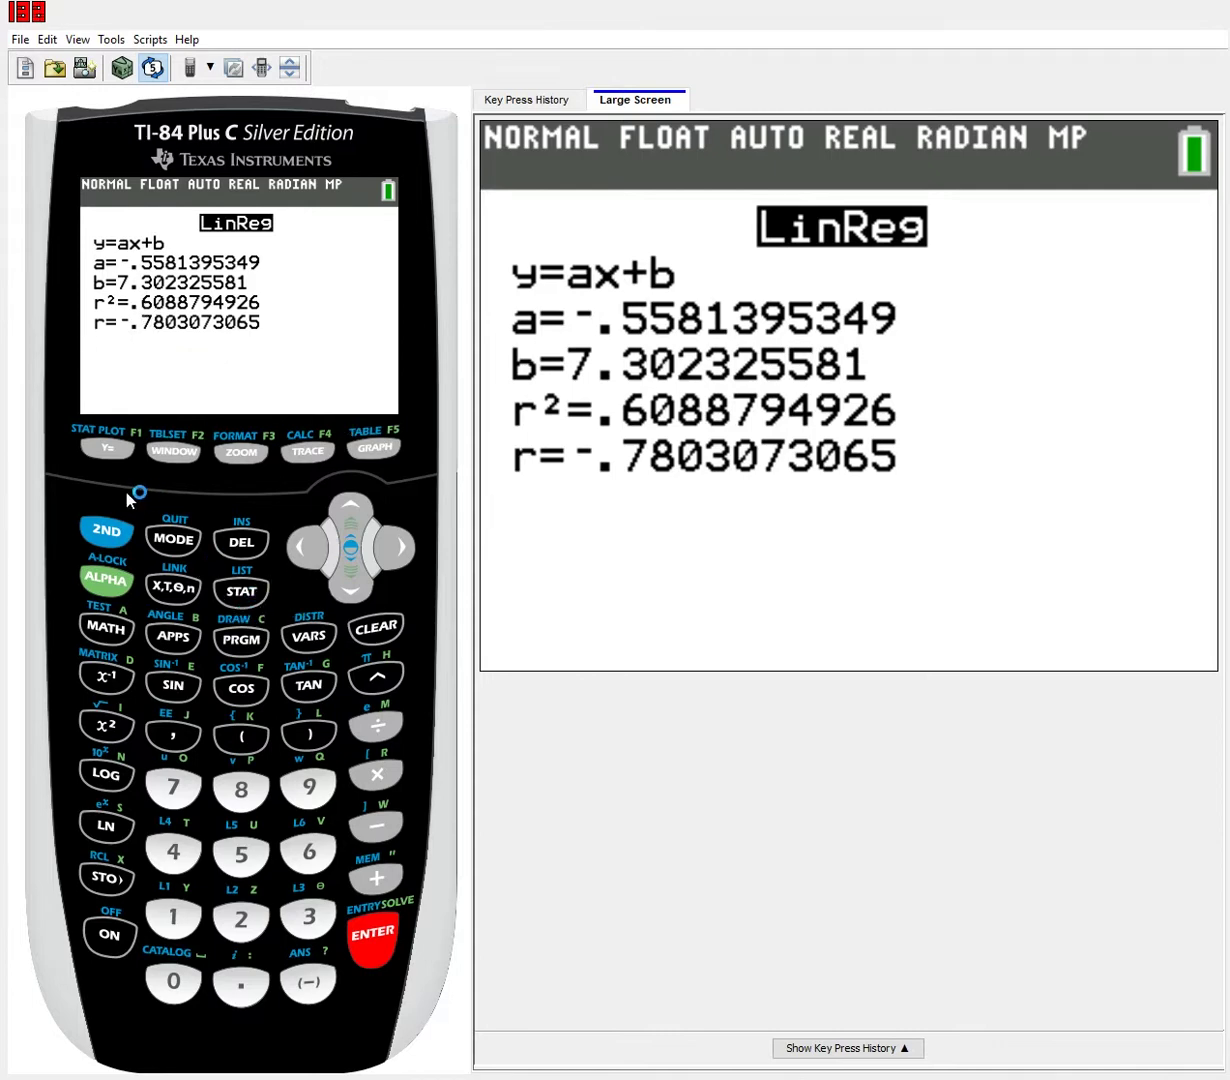
Run the CRITCOEF program with N=10 and a significance level L of .05 to compute the critical correlation coefficient
click(243, 624)
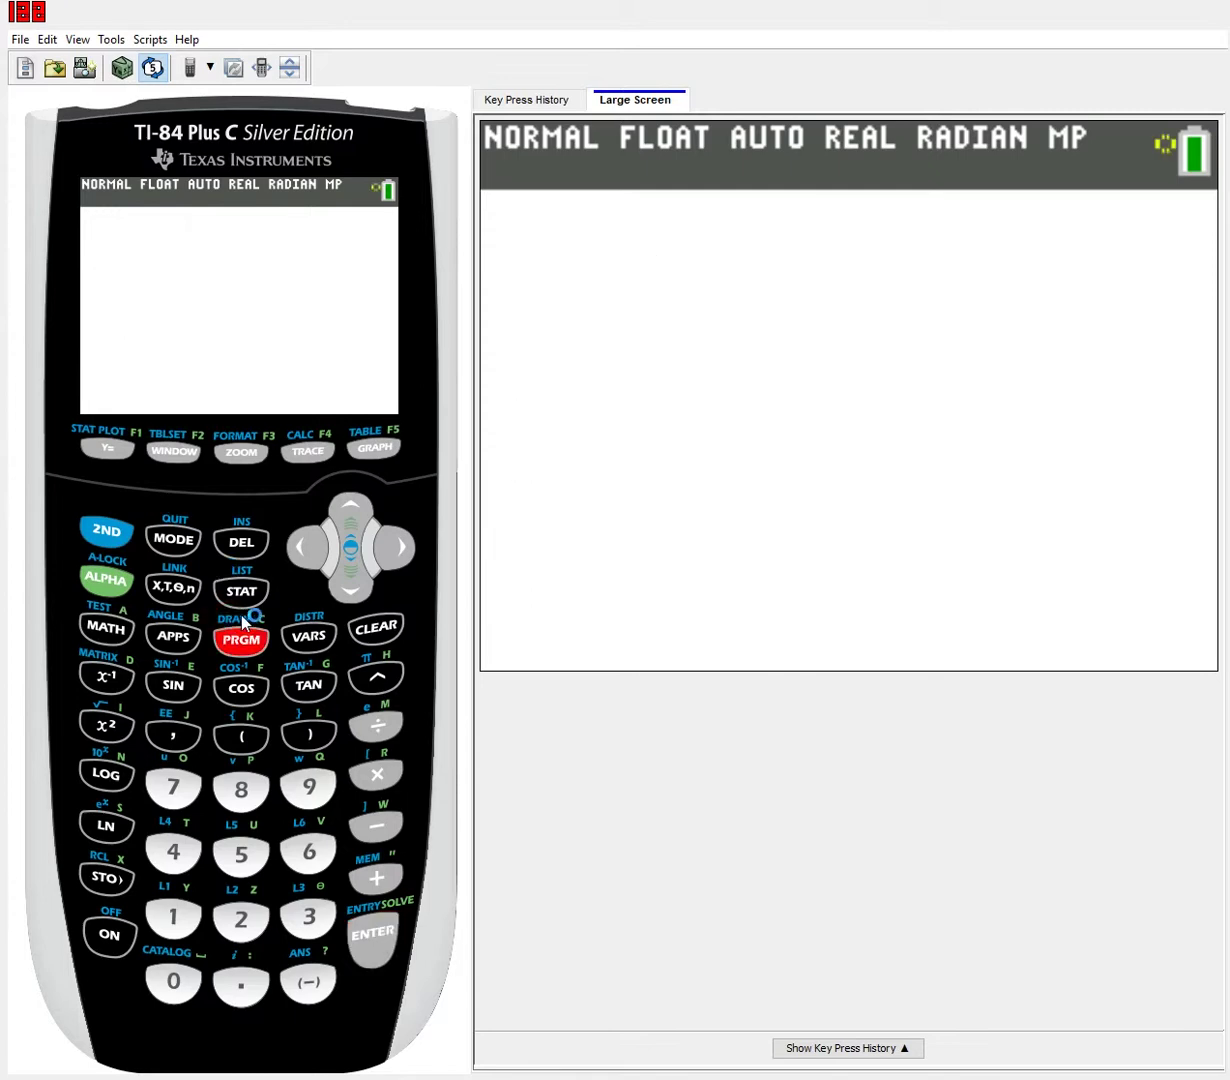
click(373, 932)
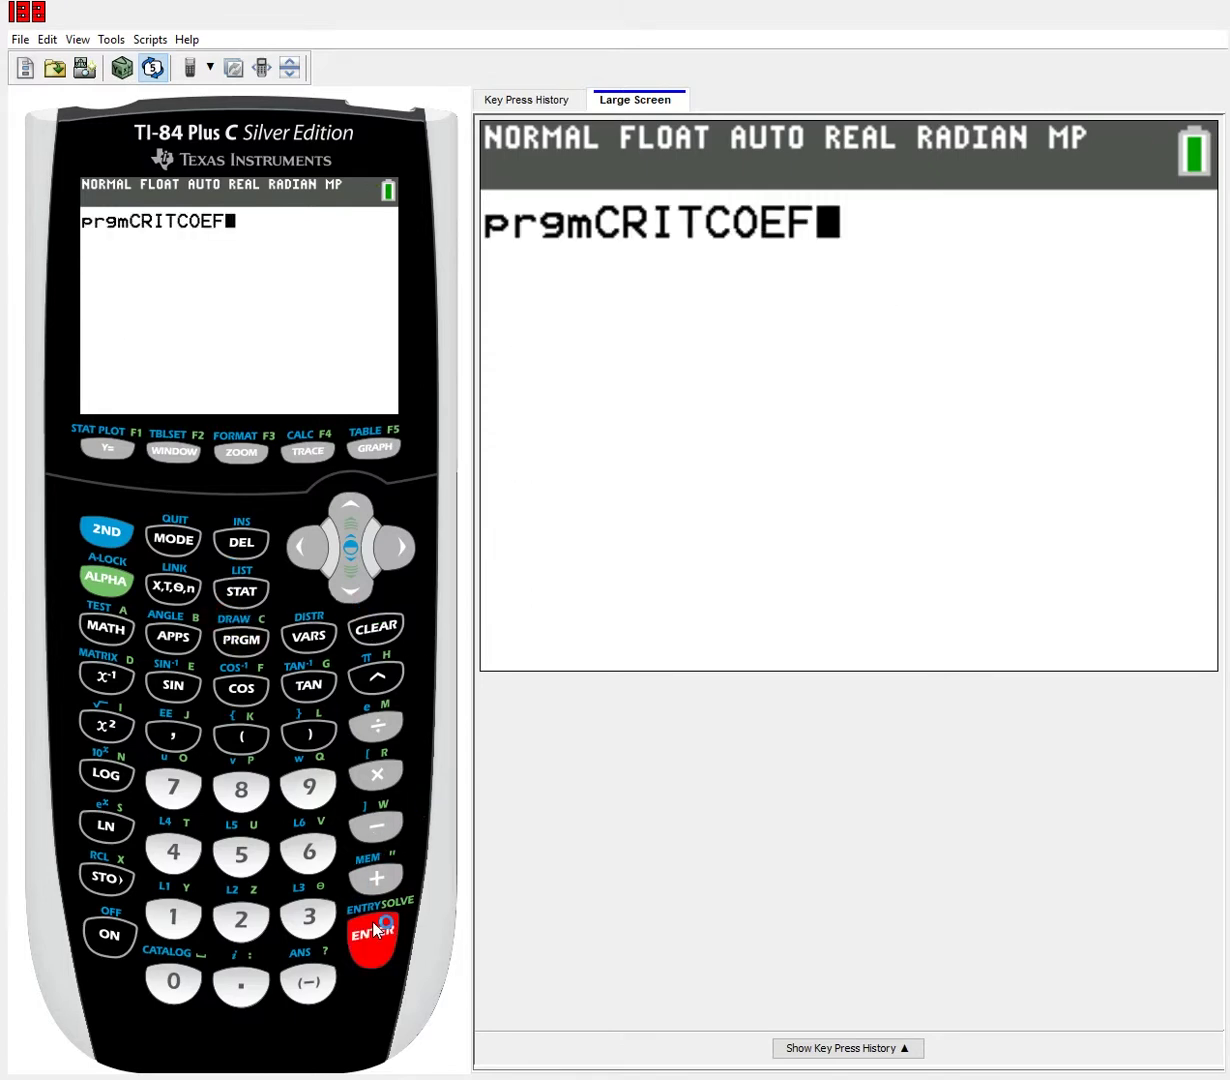
click(373, 928)
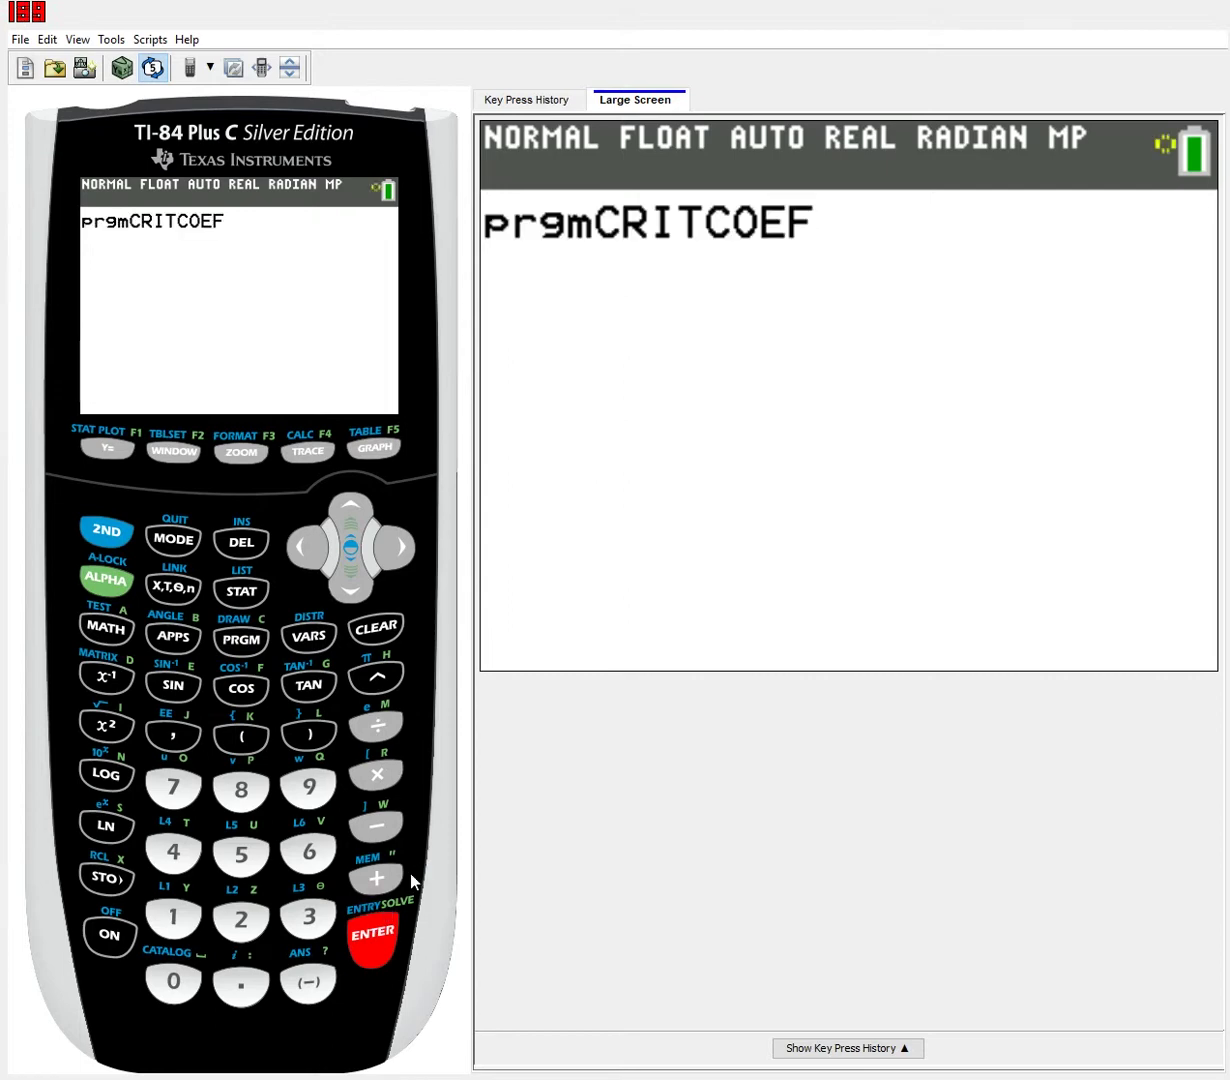
click(172, 912)
click(168, 966)
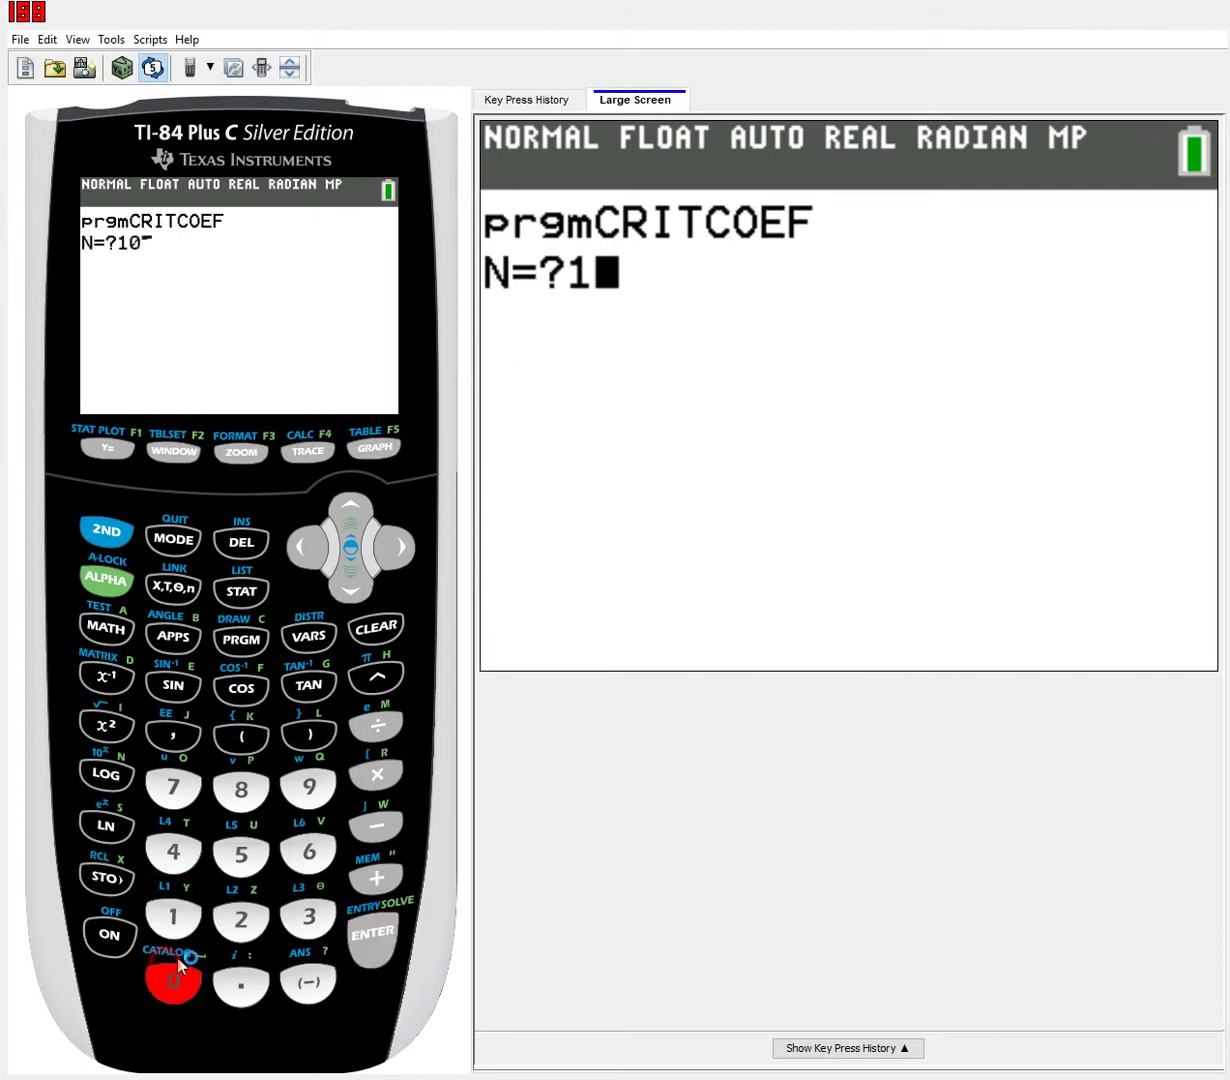
click(355, 925)
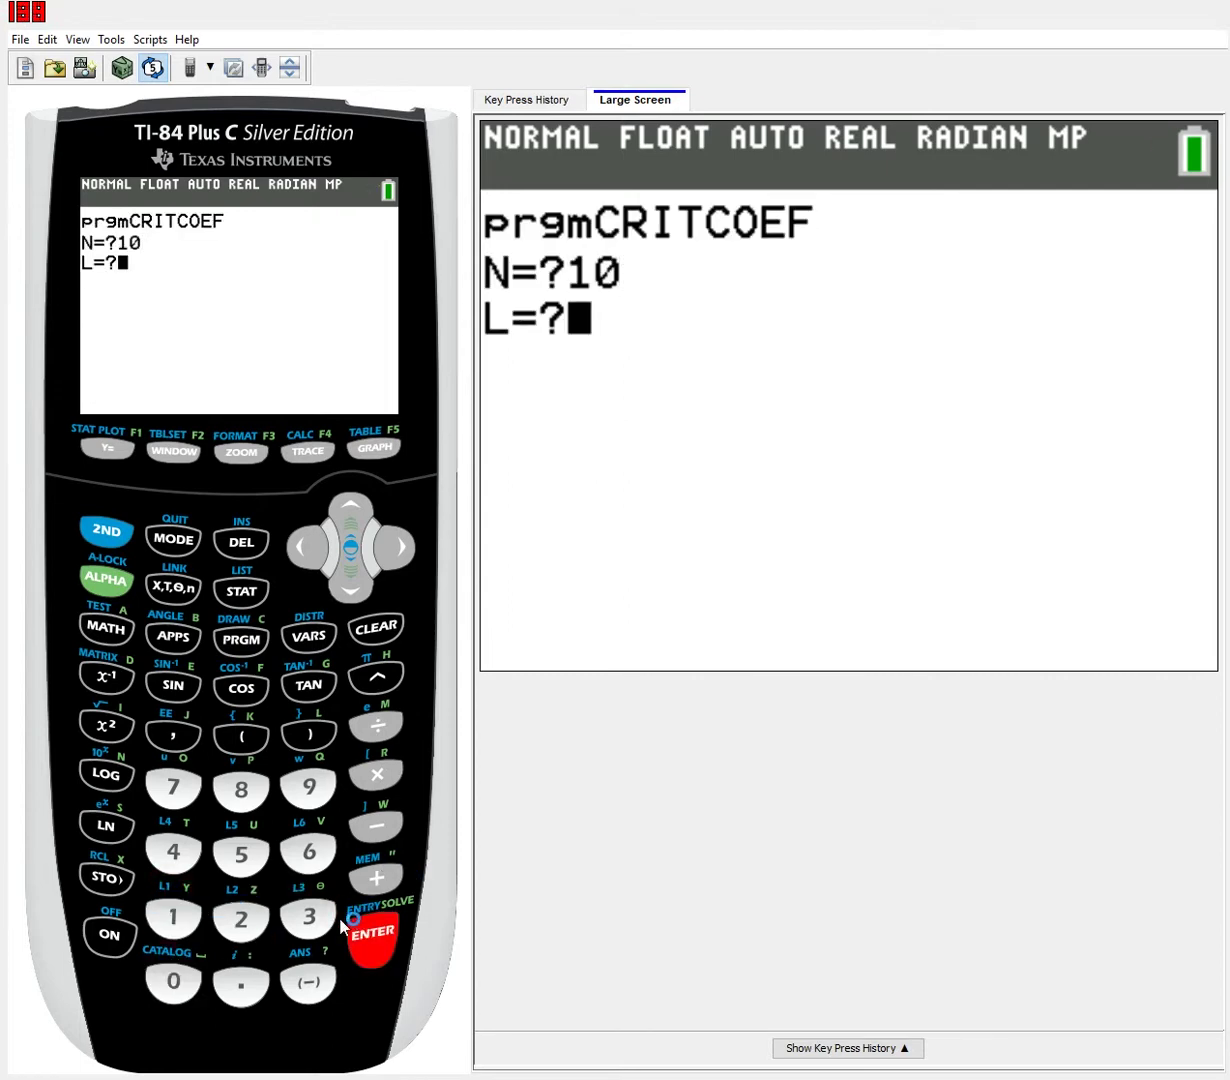
click(230, 966)
click(174, 962)
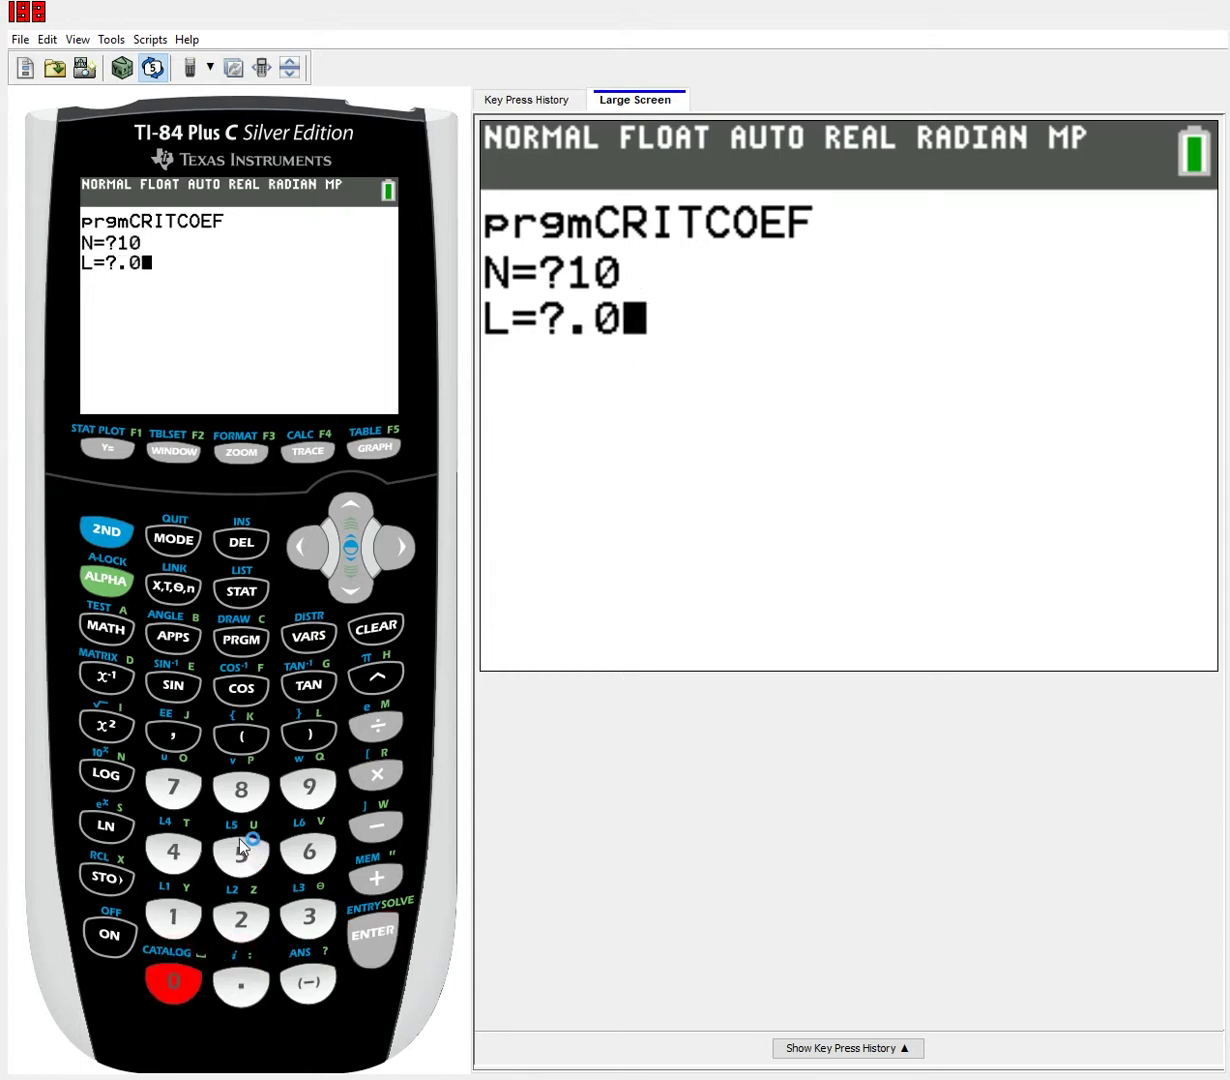
click(241, 853)
click(358, 921)
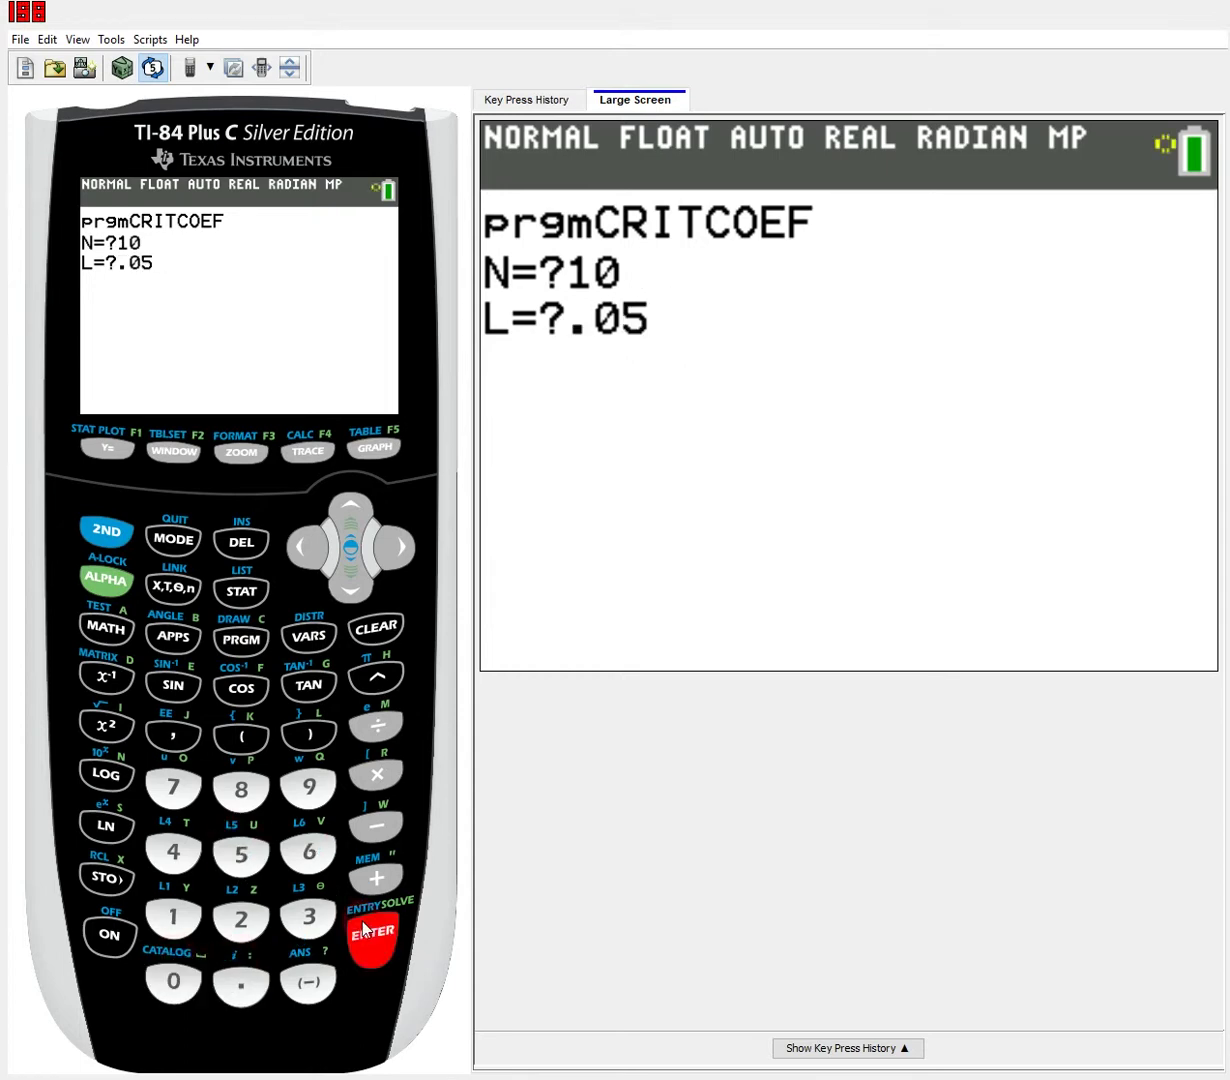